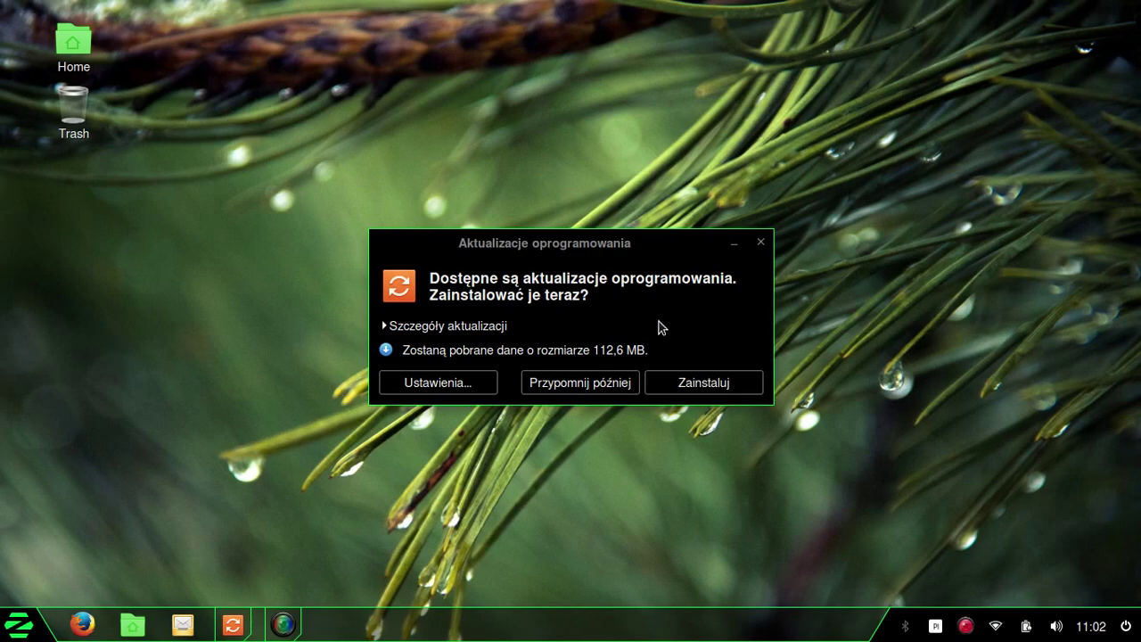
- Postpone the software updates, and open the home folder in a window moved towards the middle of the desktop
left_click(559, 384)
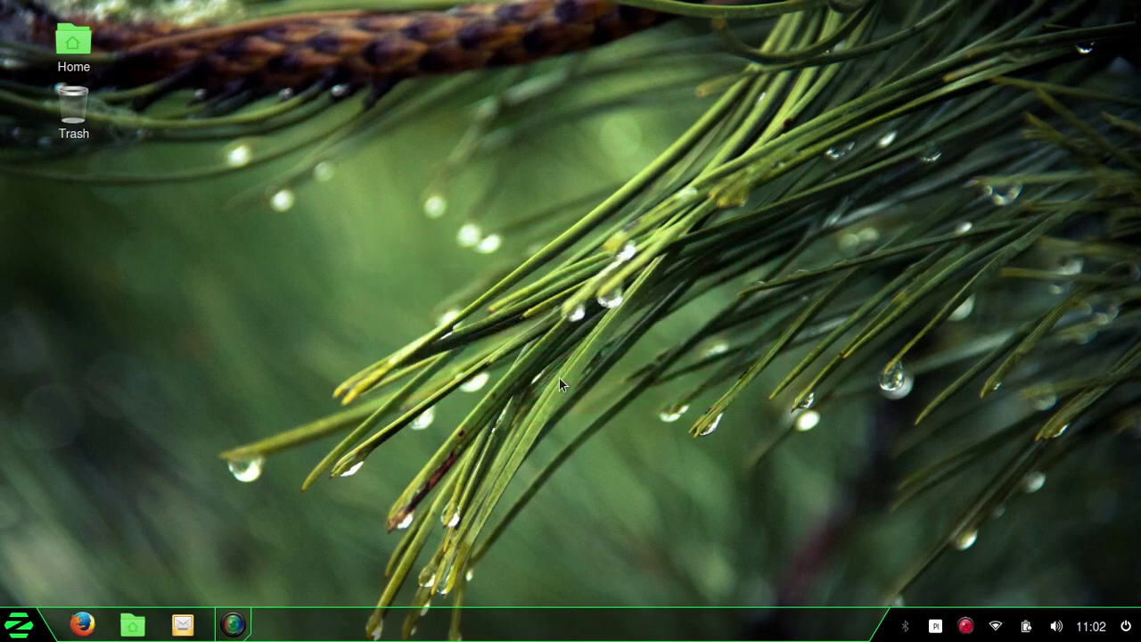
left_click(132, 624)
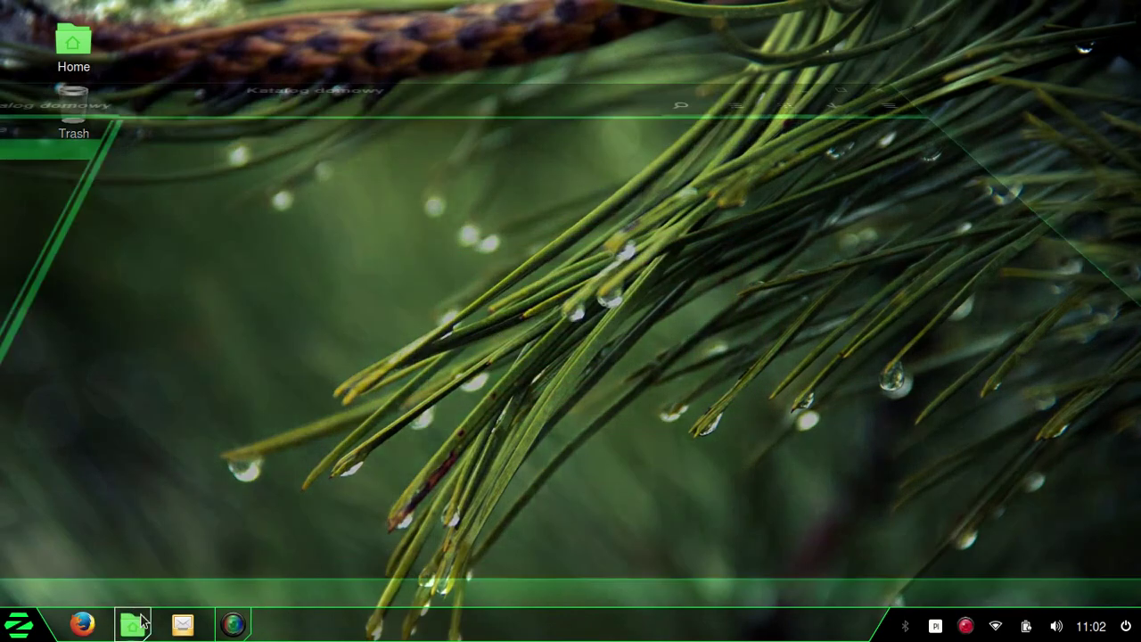
left_click_drag(326, 25, 527, 87)
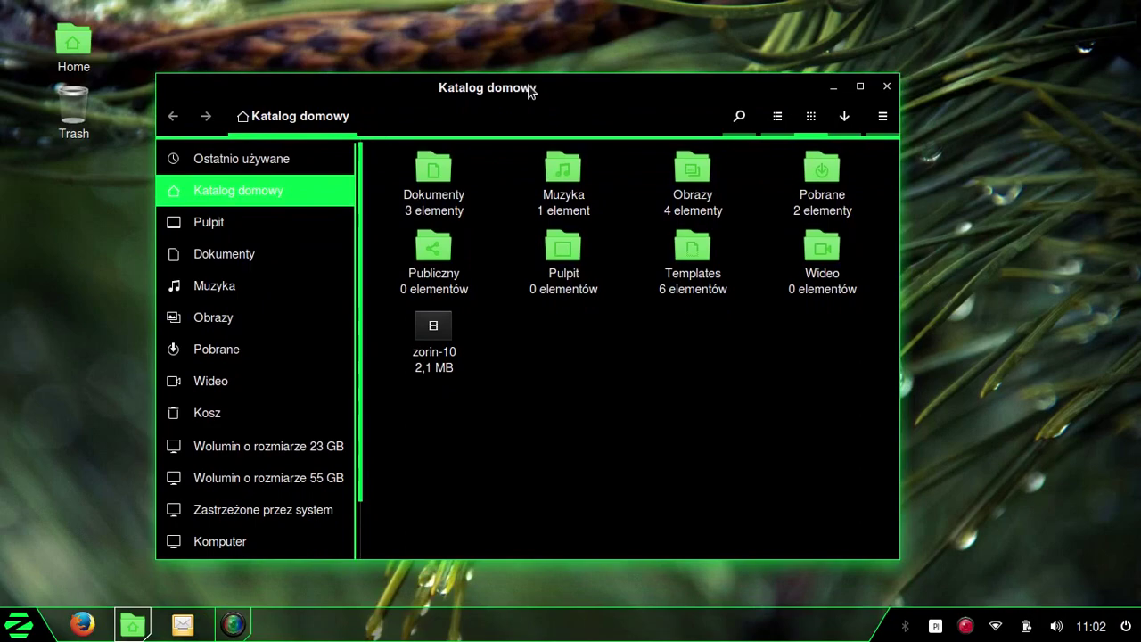
- View the image wallpaper-qnepxfzw4j-pxpod.com.jpg from the Obrazy folder and close the viewer and file manager
left_click(213, 323)
double_click(797, 174)
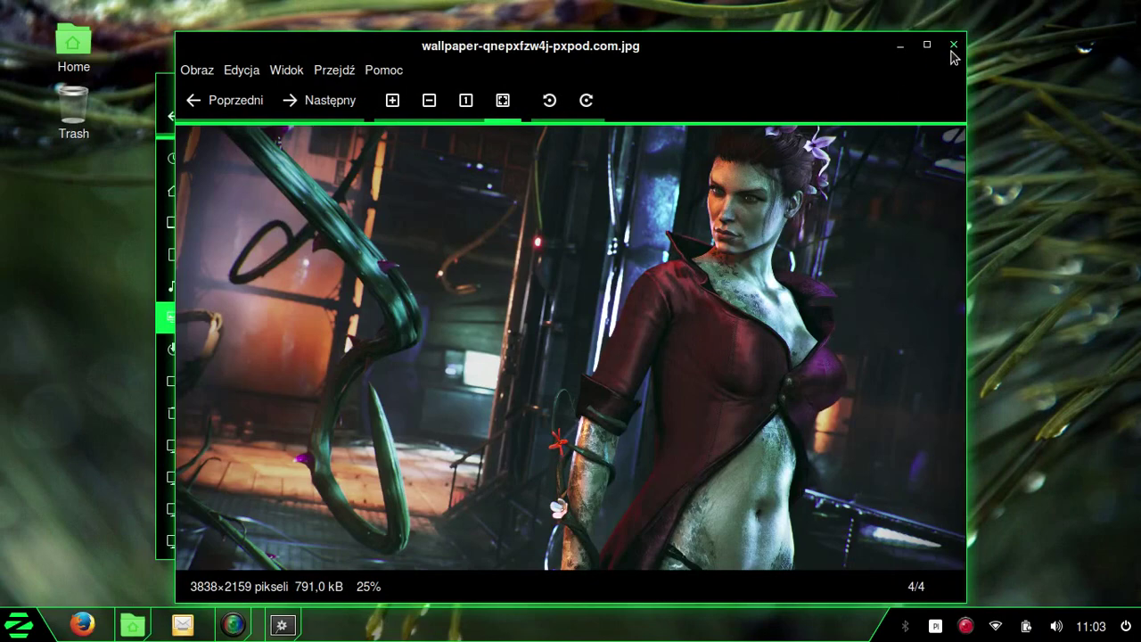
left_click(952, 47)
left_click(889, 85)
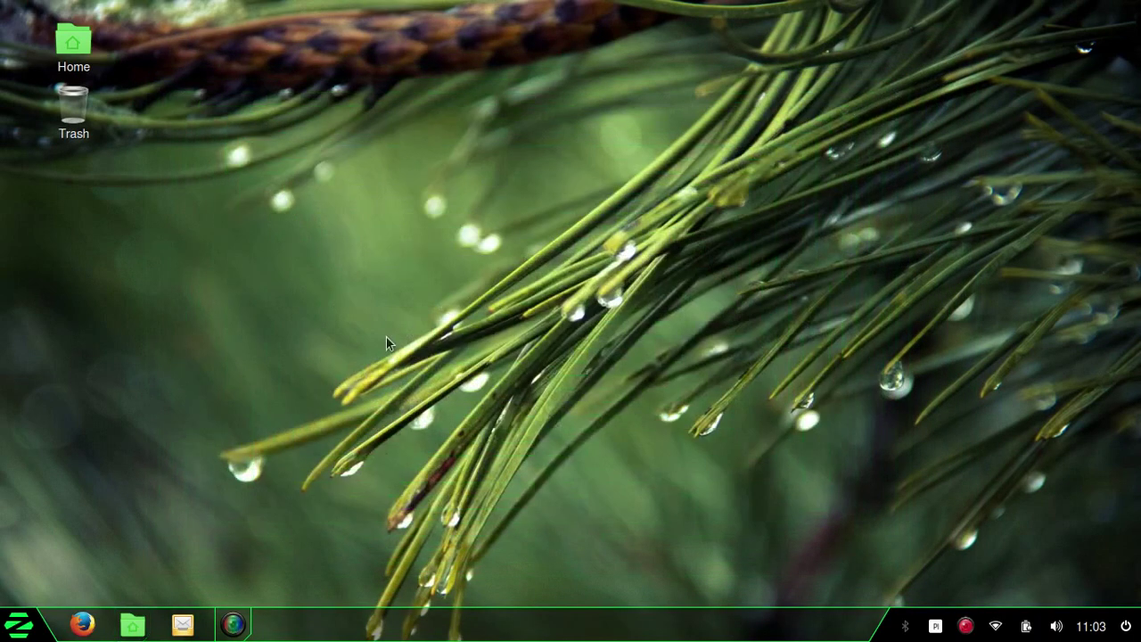
- Launch Zorin Theme Changer from the system tools
left_click(11, 626)
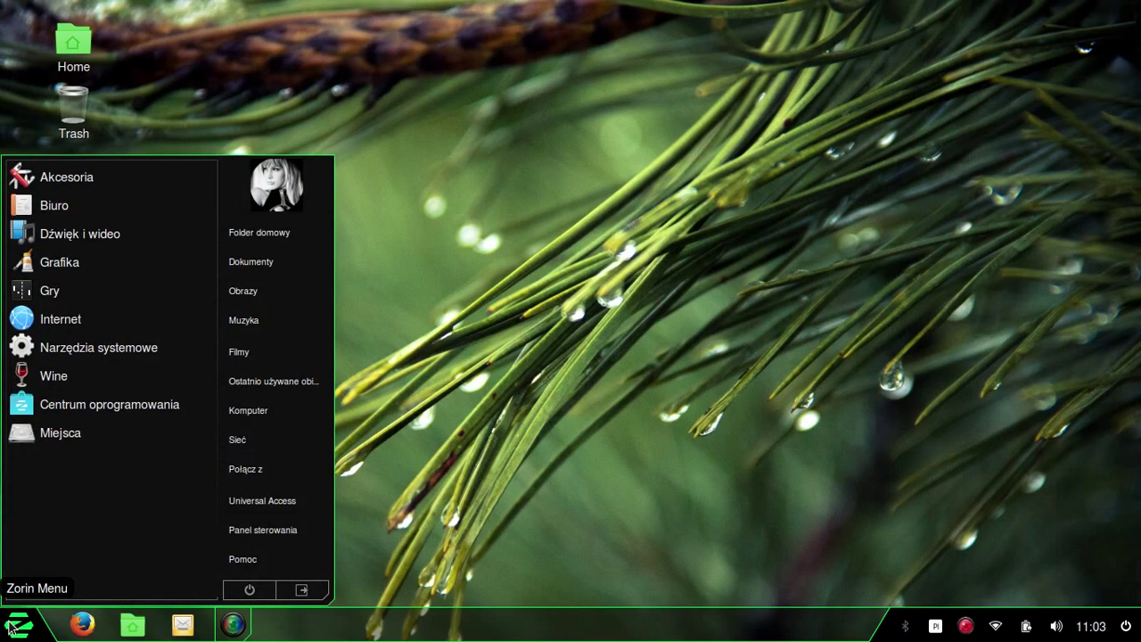
left_click(82, 351)
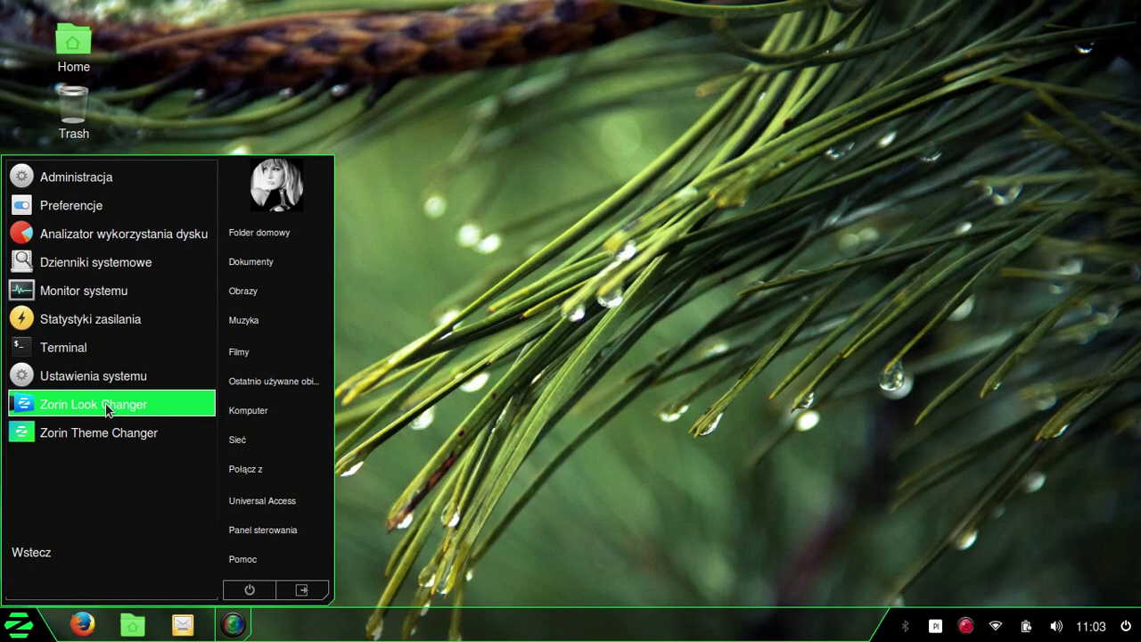
left_click(113, 433)
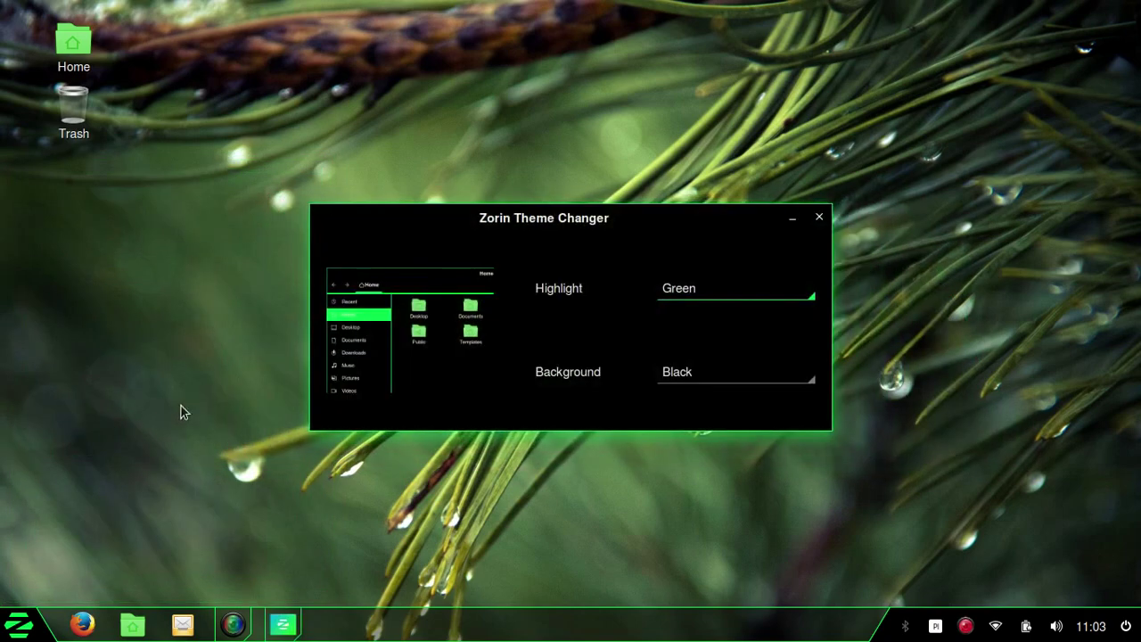
- Open the desktop background settings and apply the Mesh wallpaper
right_click(390, 85)
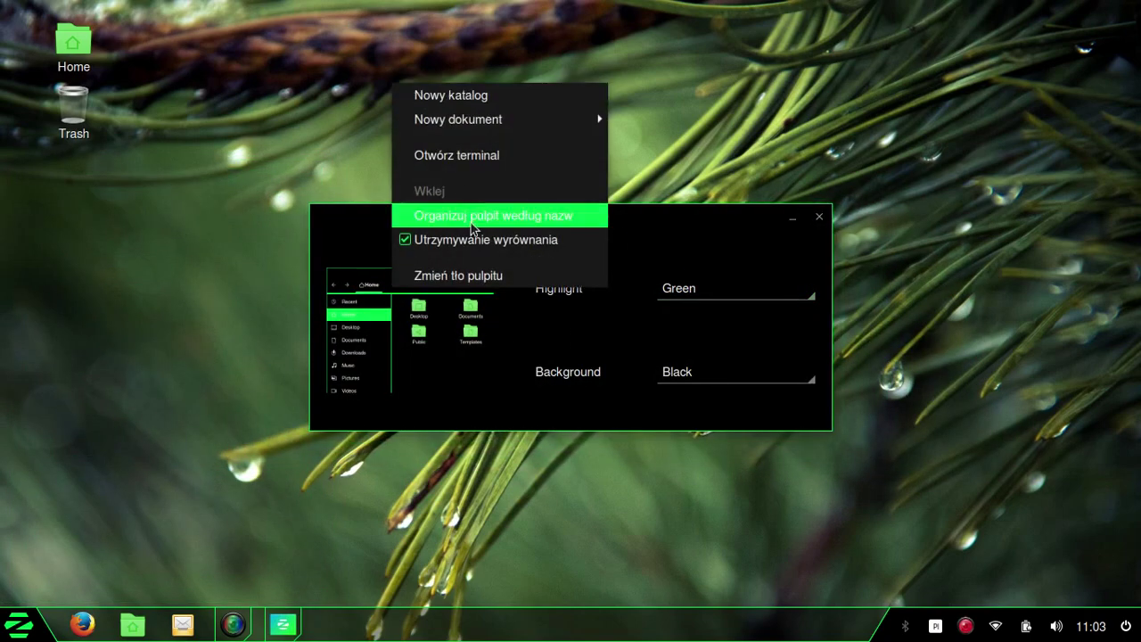
left_click(478, 276)
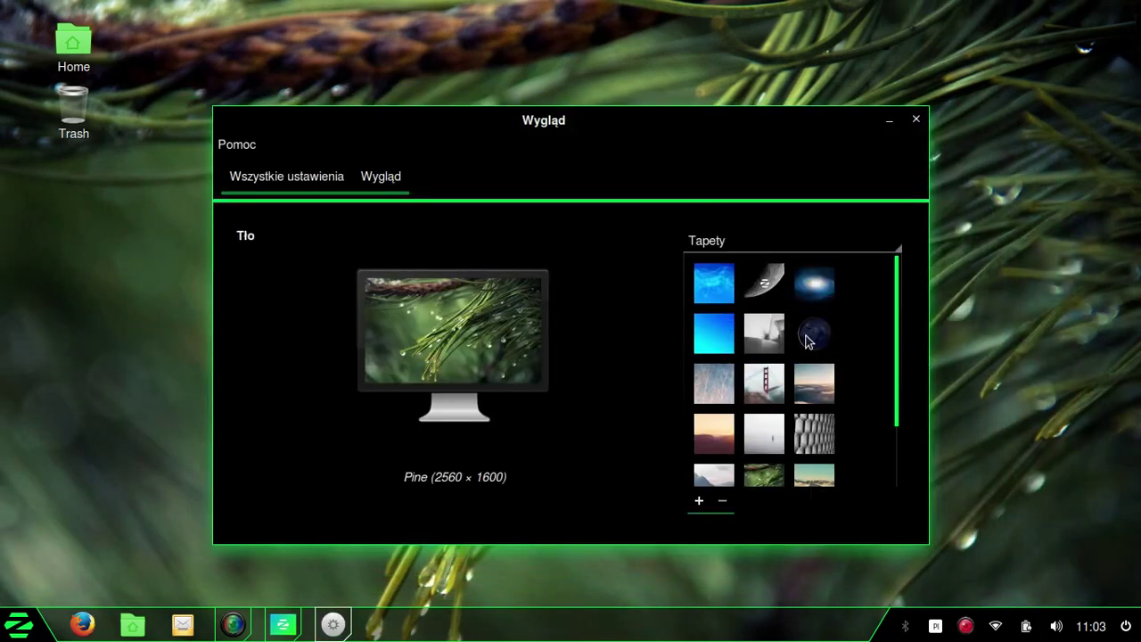
scroll(806, 336, "down", 2)
left_click(809, 377)
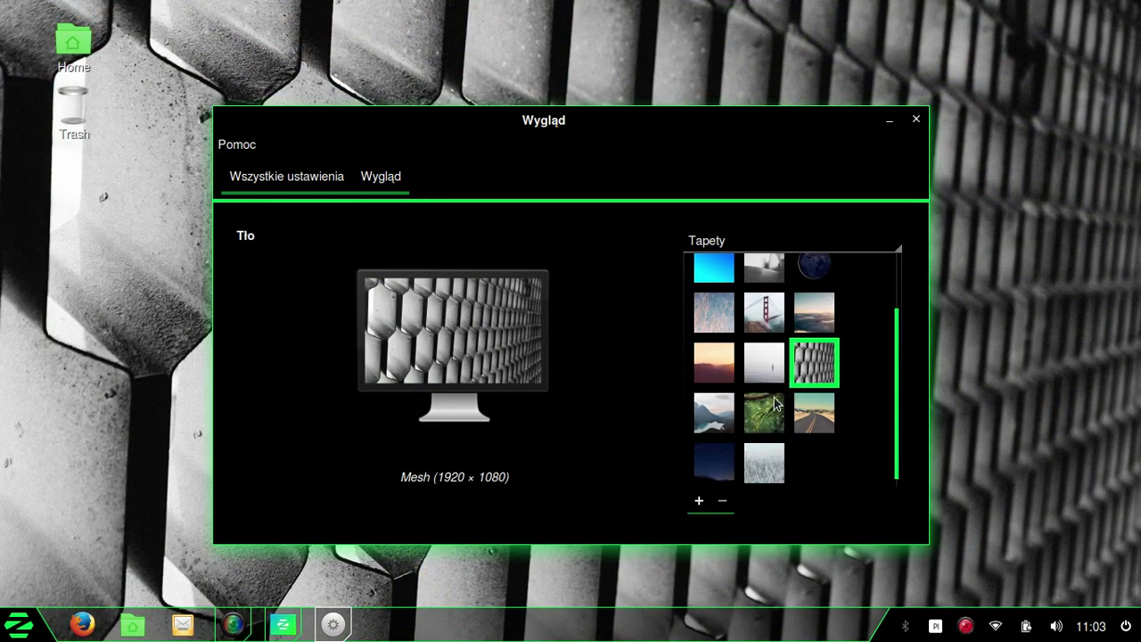
- Try the Stars, Bridge and Mountains wallpapers on the desktop one after another
scroll(735, 441, "down", 1)
left_click(716, 457)
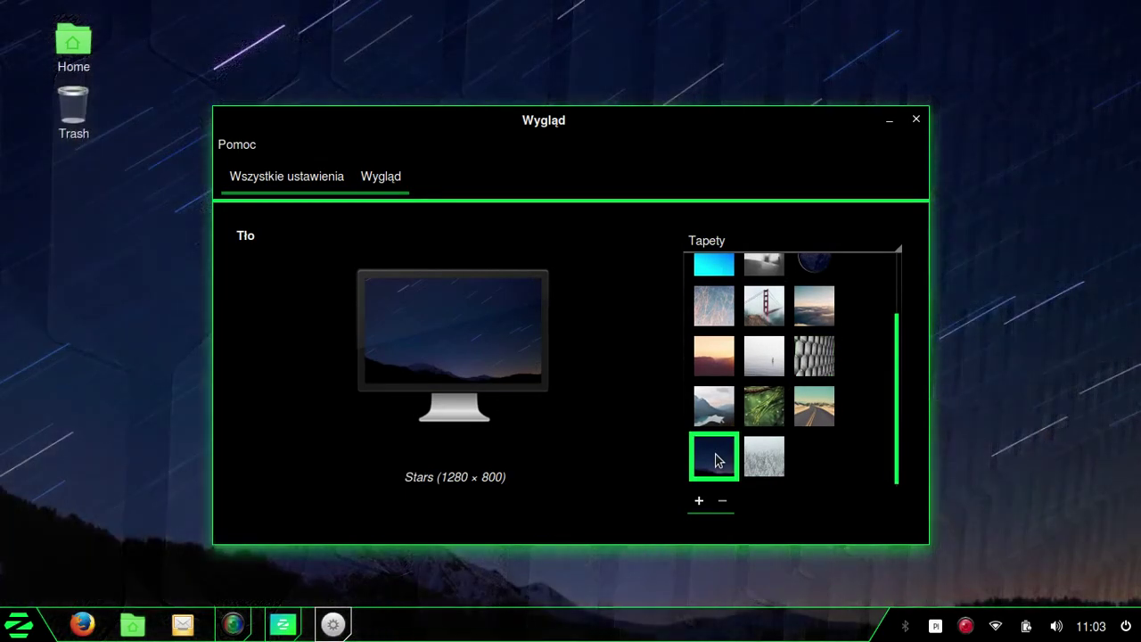
scroll(714, 441, "up", 2)
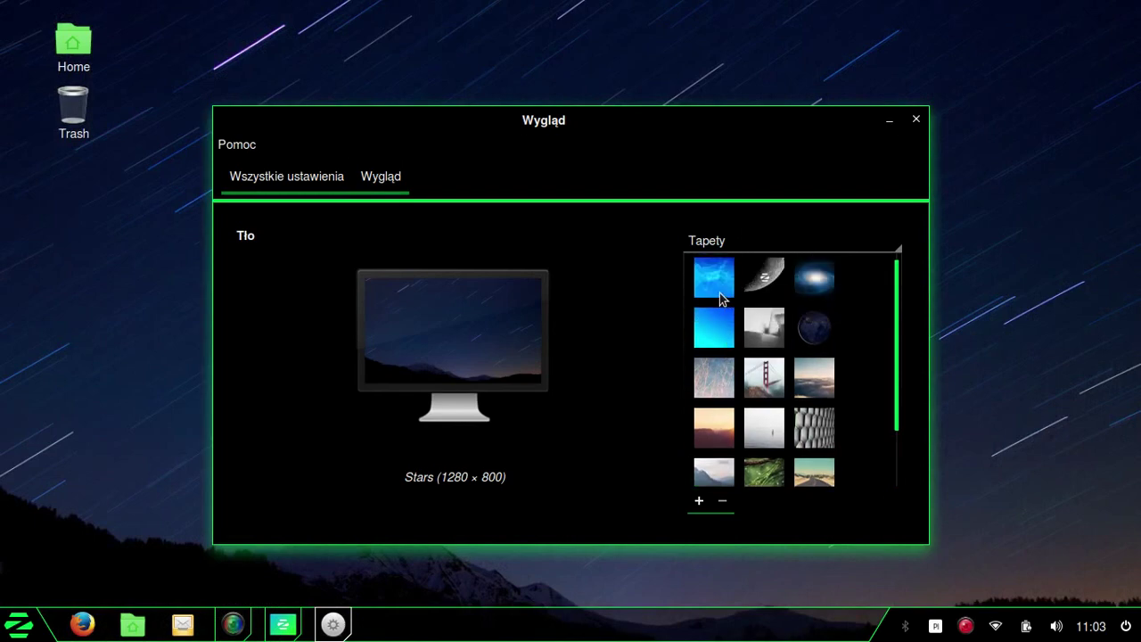
left_click(765, 385)
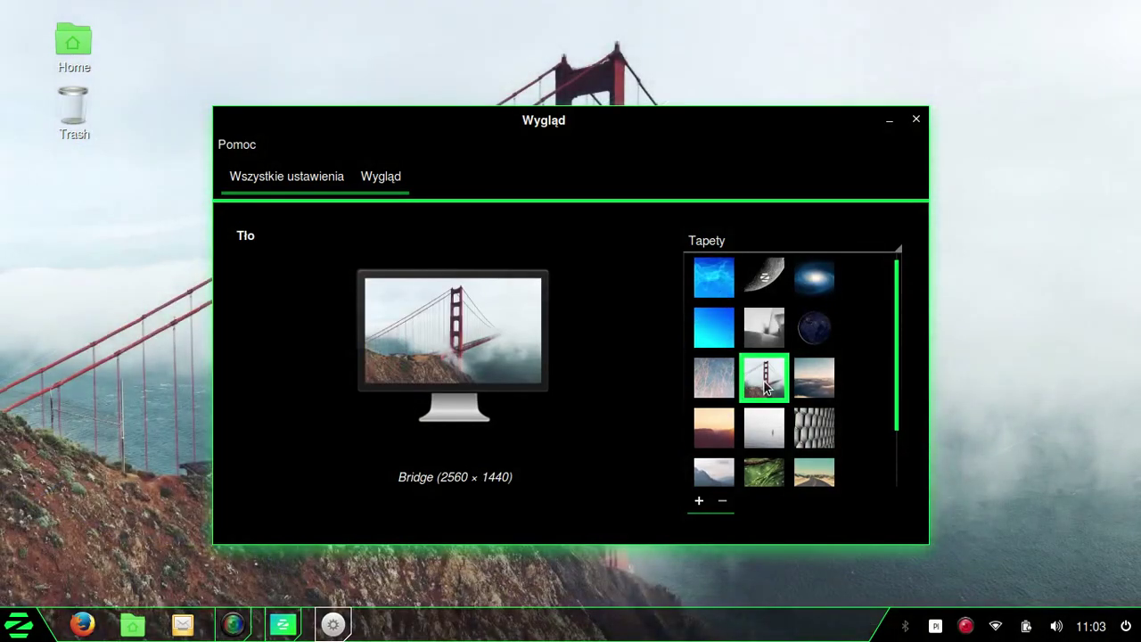
left_click(709, 462)
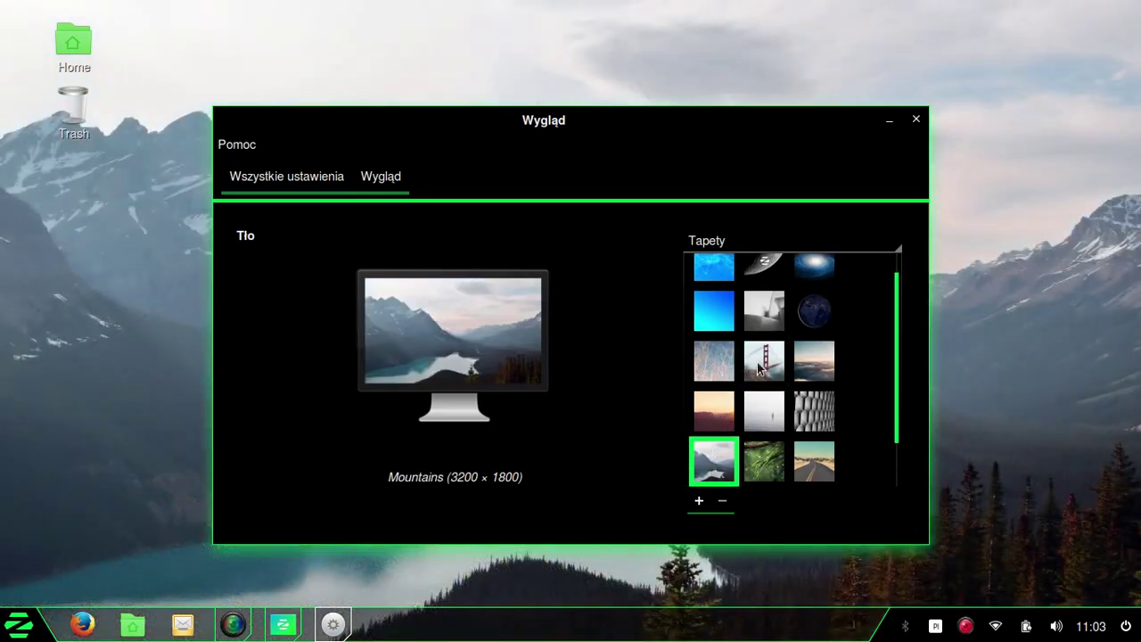
- Try the Galaxy wallpaper and switch the desktop background to Moon
scroll(782, 336, "up", 1)
left_click(811, 296)
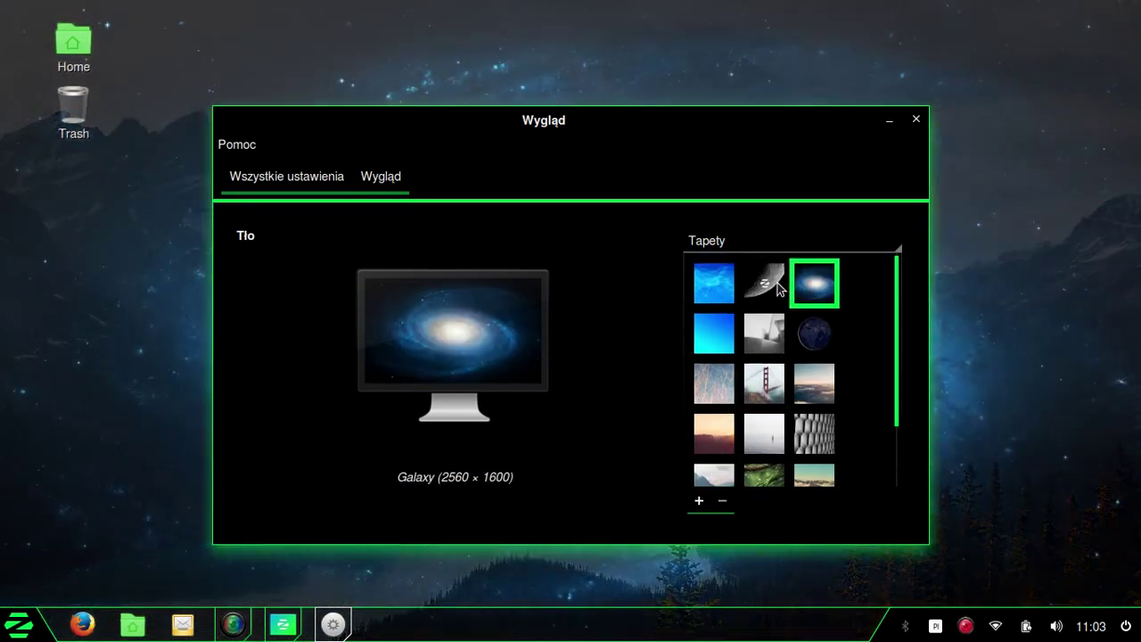
left_click(764, 290)
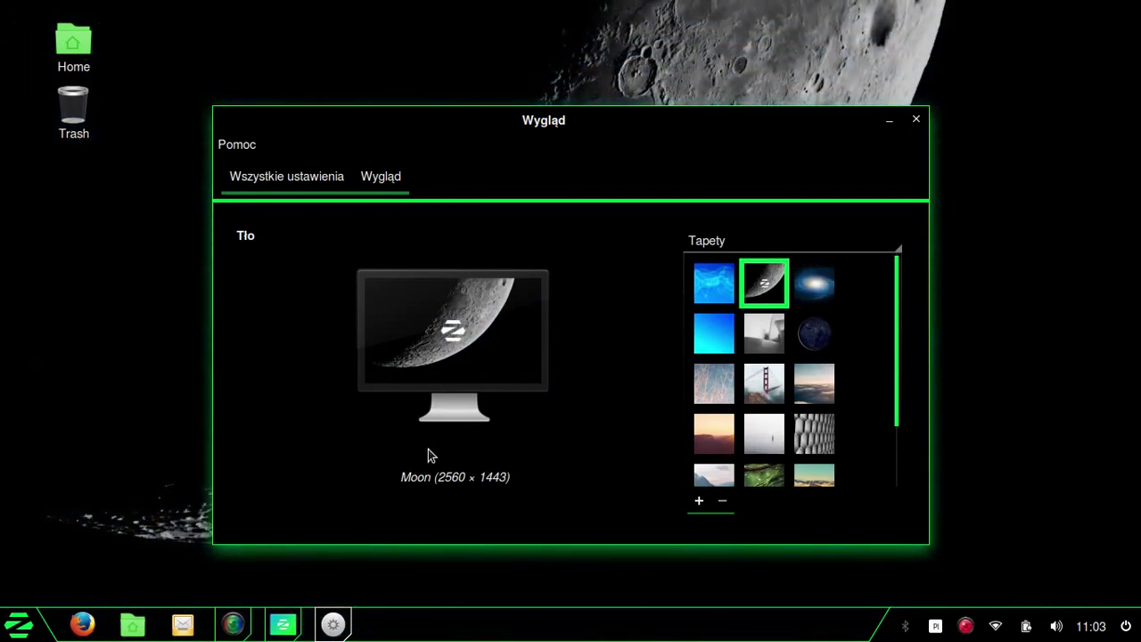
- Minimize the background settings and set the theme's highlight colour to Blue
left_click(337, 619)
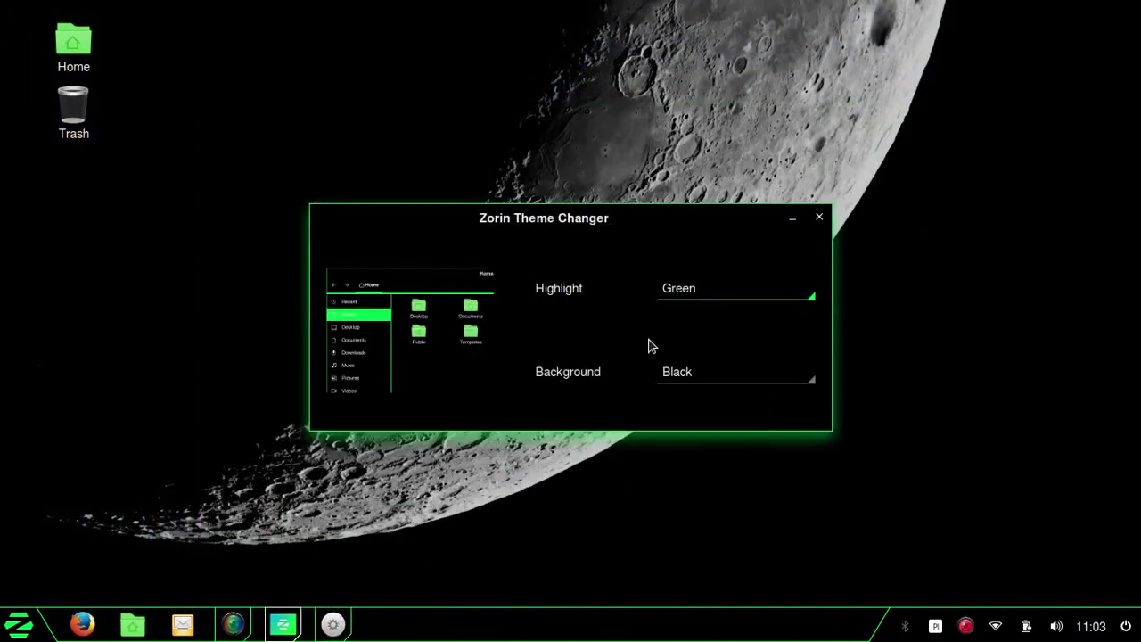
left_click(720, 303)
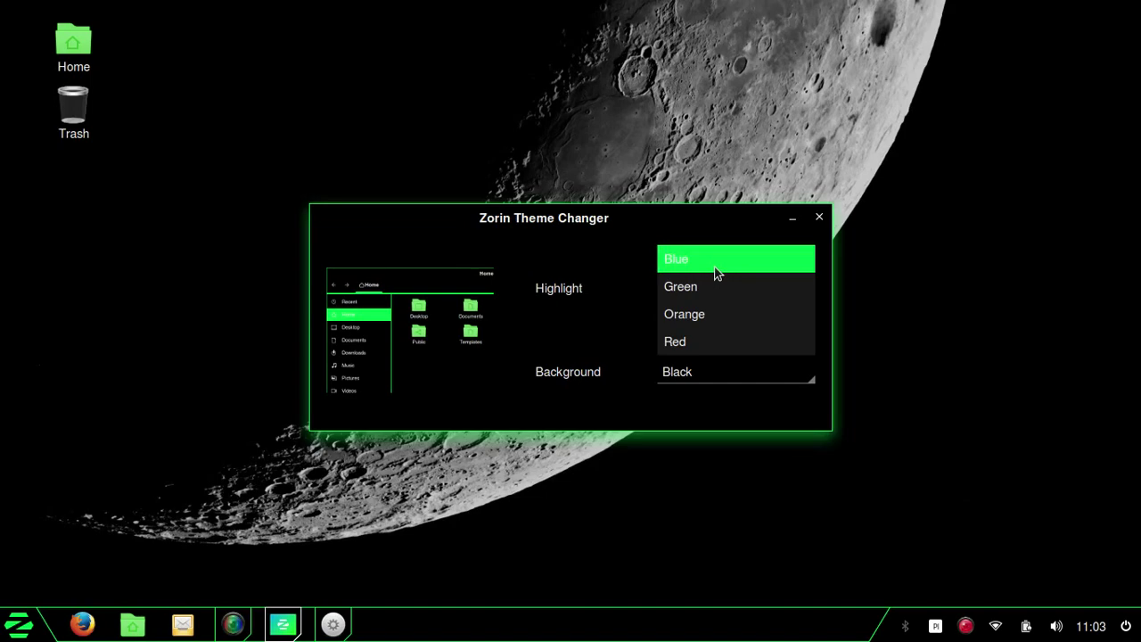
left_click(715, 268)
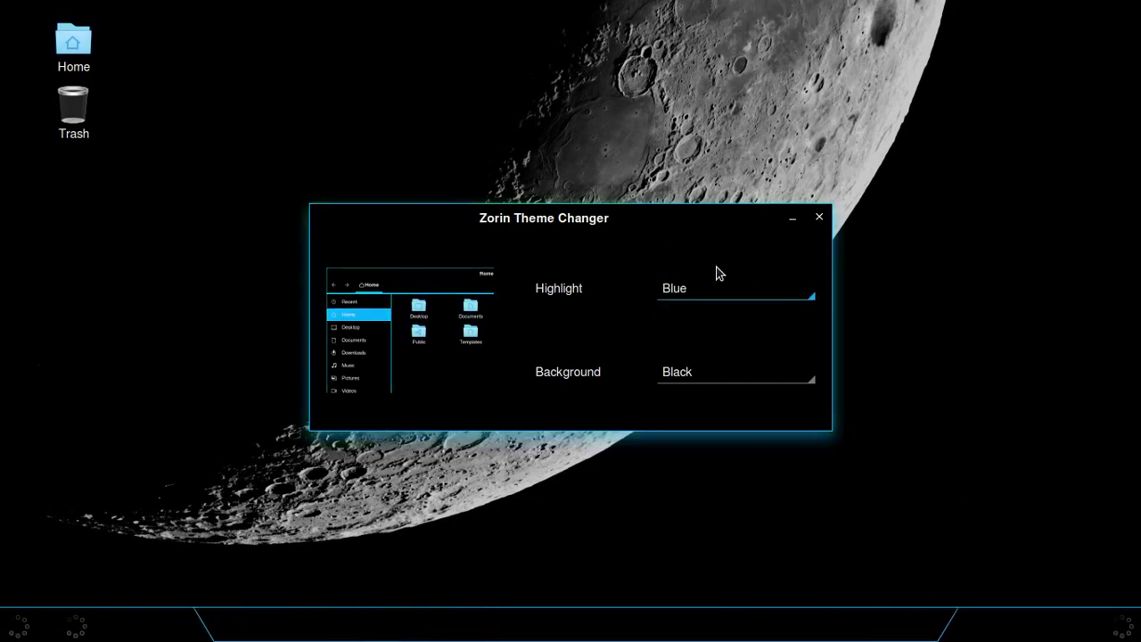
- Try the Dark theme background, and switch the background to Light
left_click(731, 370)
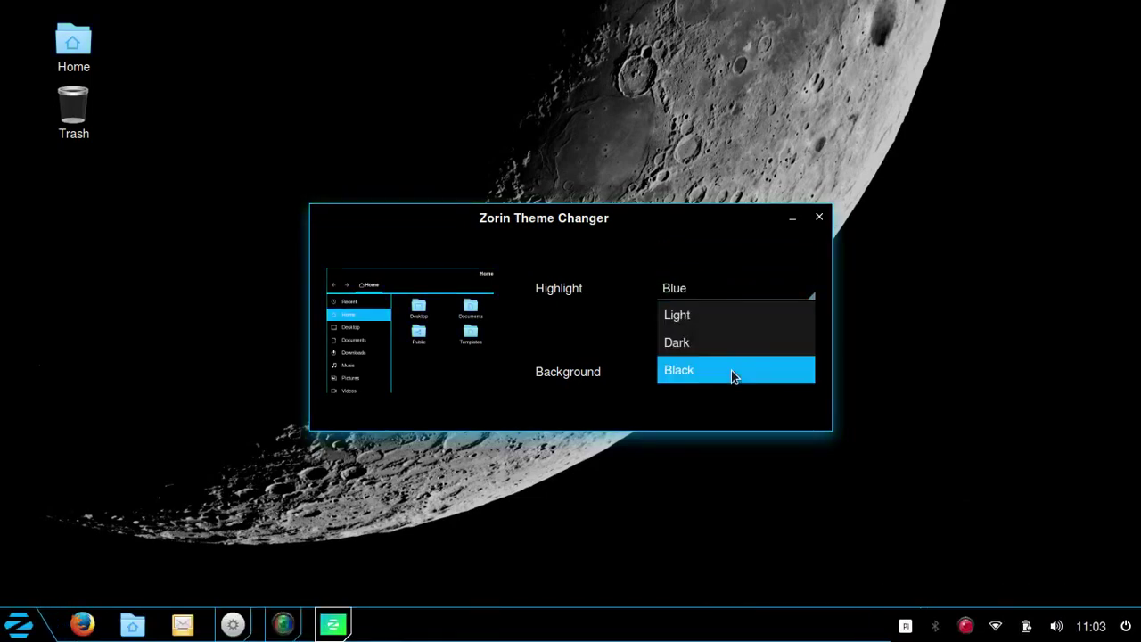
left_click(731, 343)
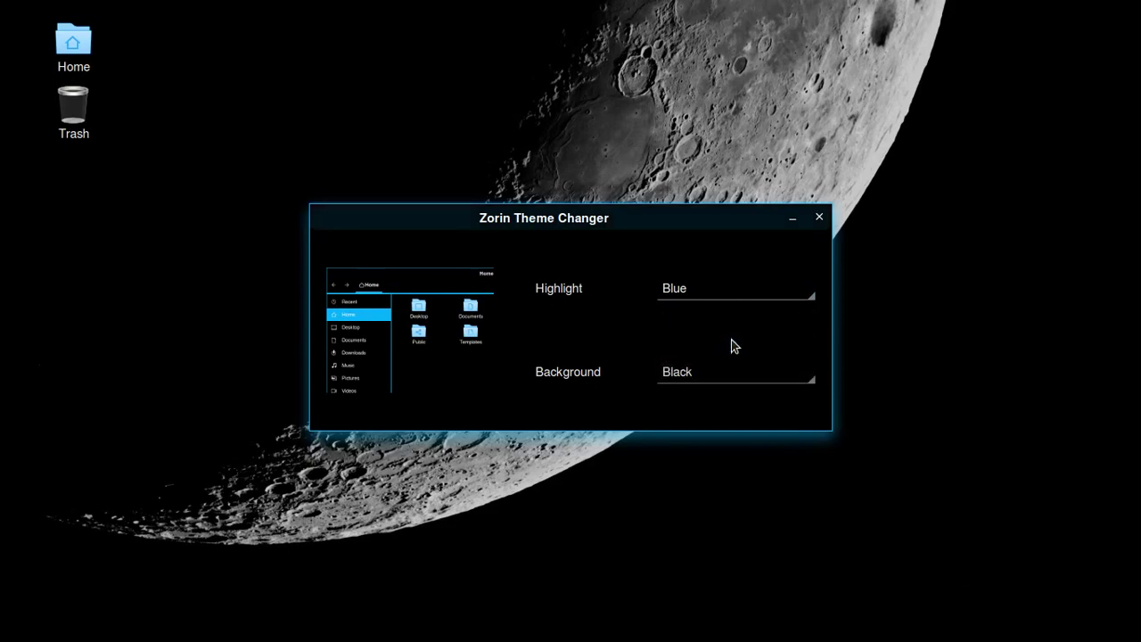
left_click(740, 372)
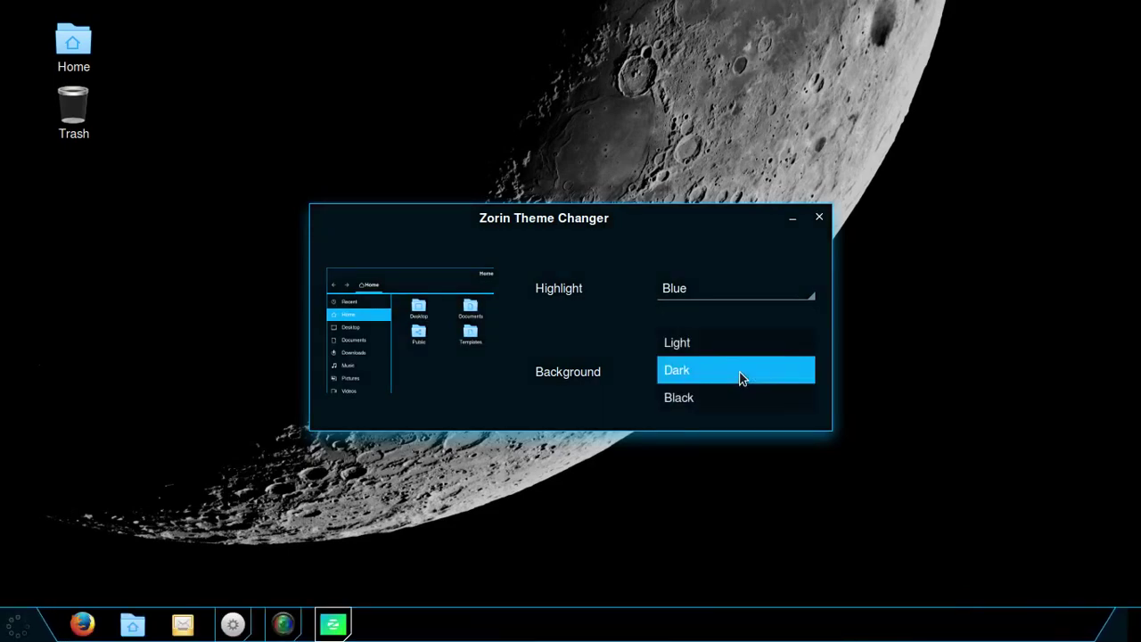
left_click(732, 352)
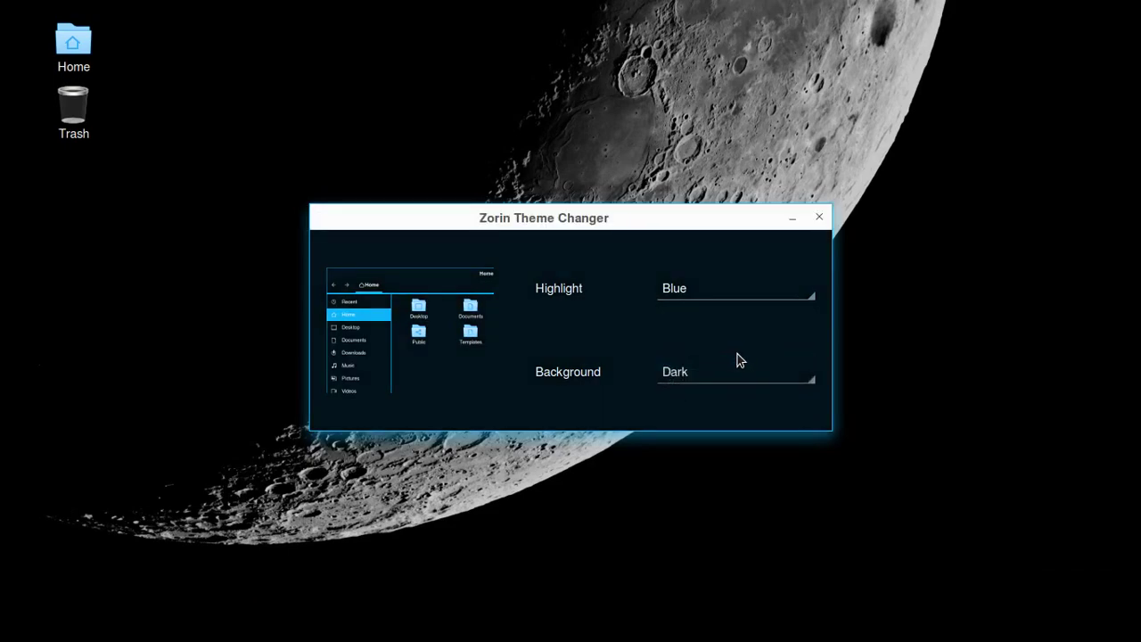
- Try the Orange highlight colour, and switch the theme's highlight to Red
left_click(738, 290)
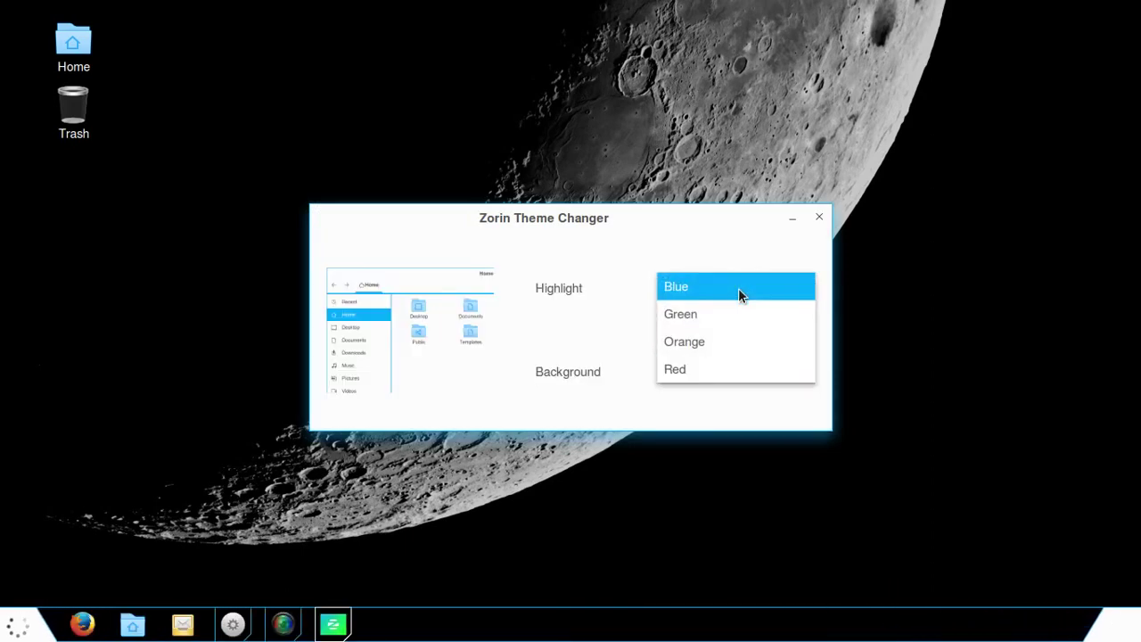
left_click(743, 334)
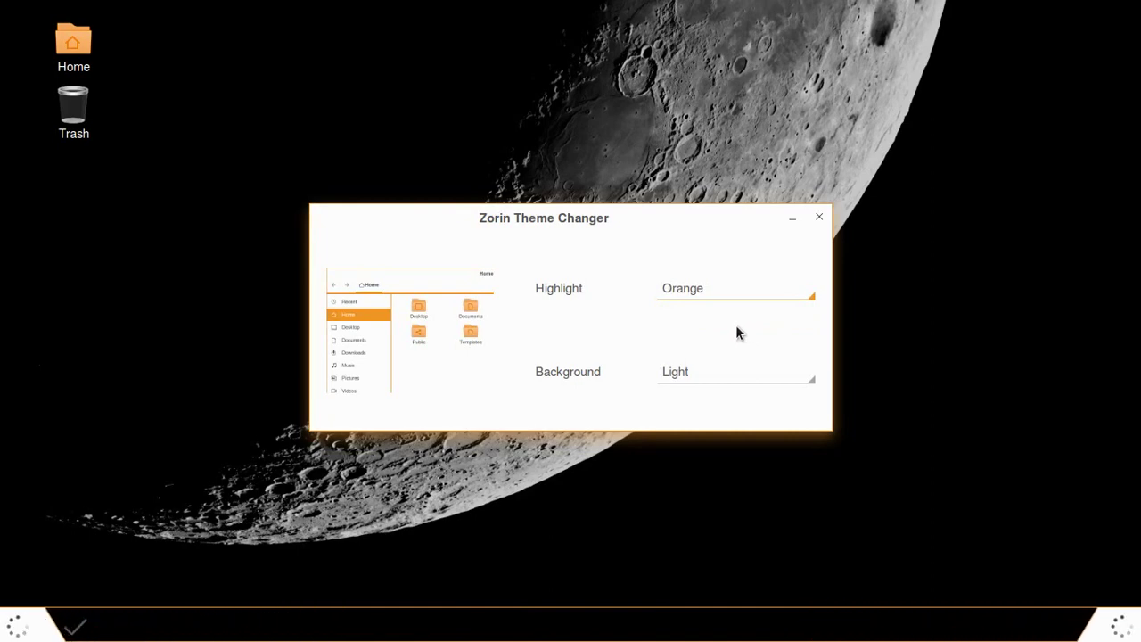
left_click(726, 289)
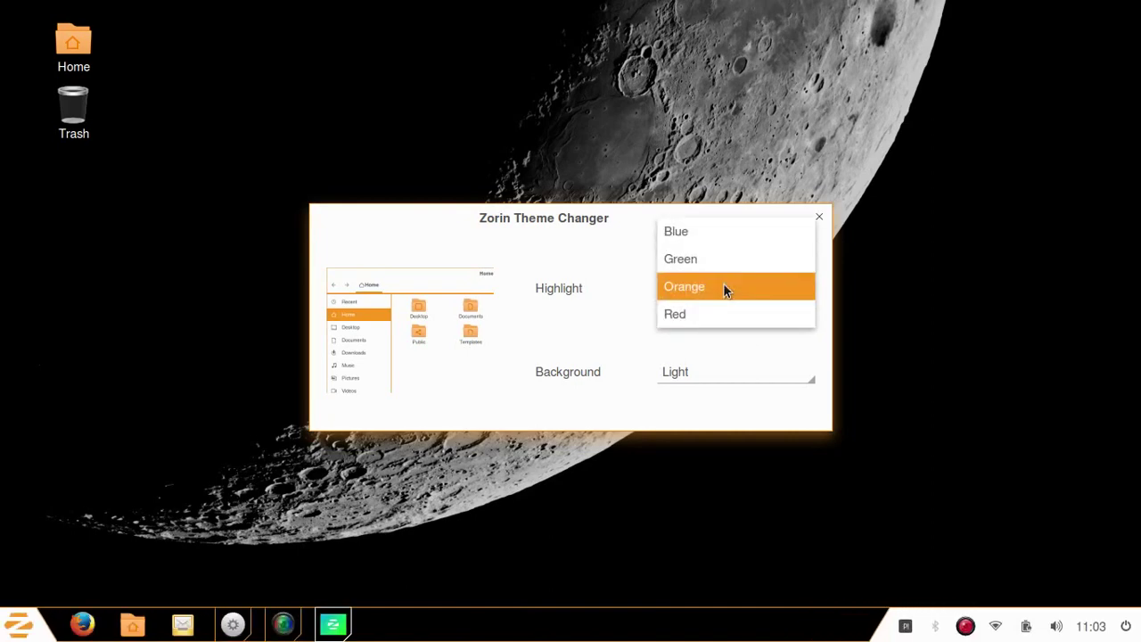
left_click(729, 310)
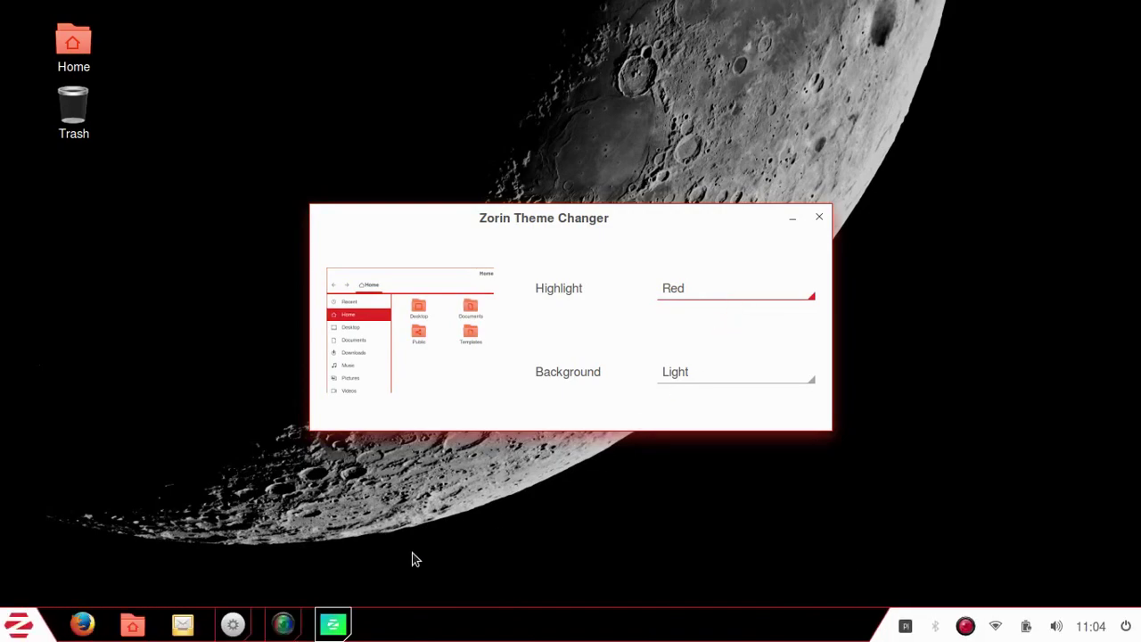
- Return to the desktop background settings, try the Zorin wallpaper, and apply Dawn
left_click(330, 626)
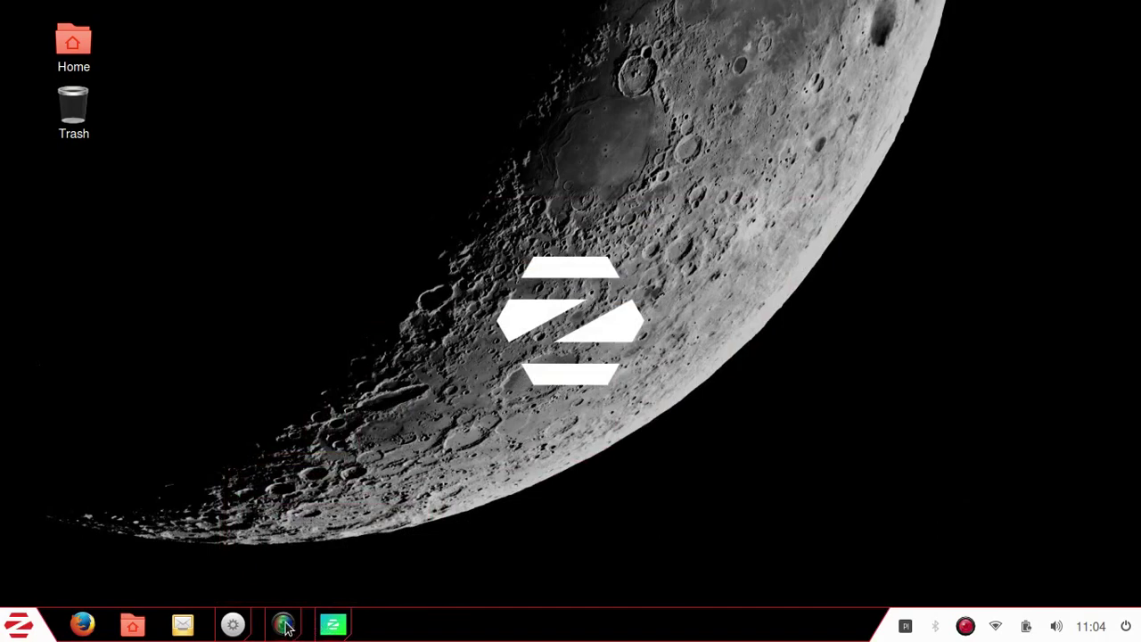
left_click(233, 624)
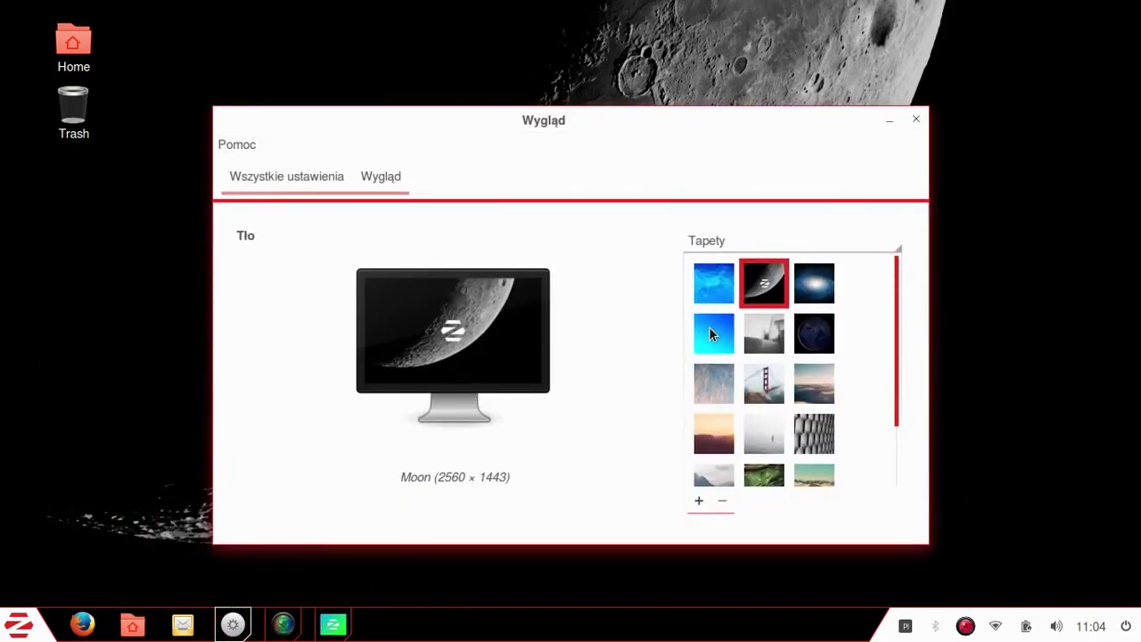
left_click(715, 298)
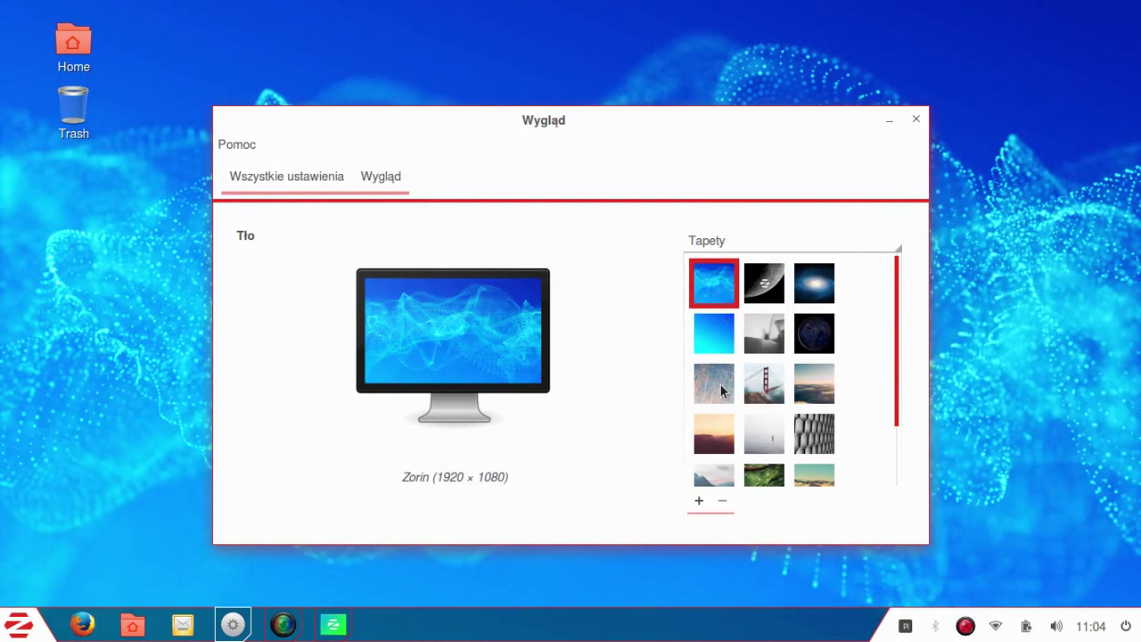
scroll(720, 384, "down", 1)
left_click(720, 390)
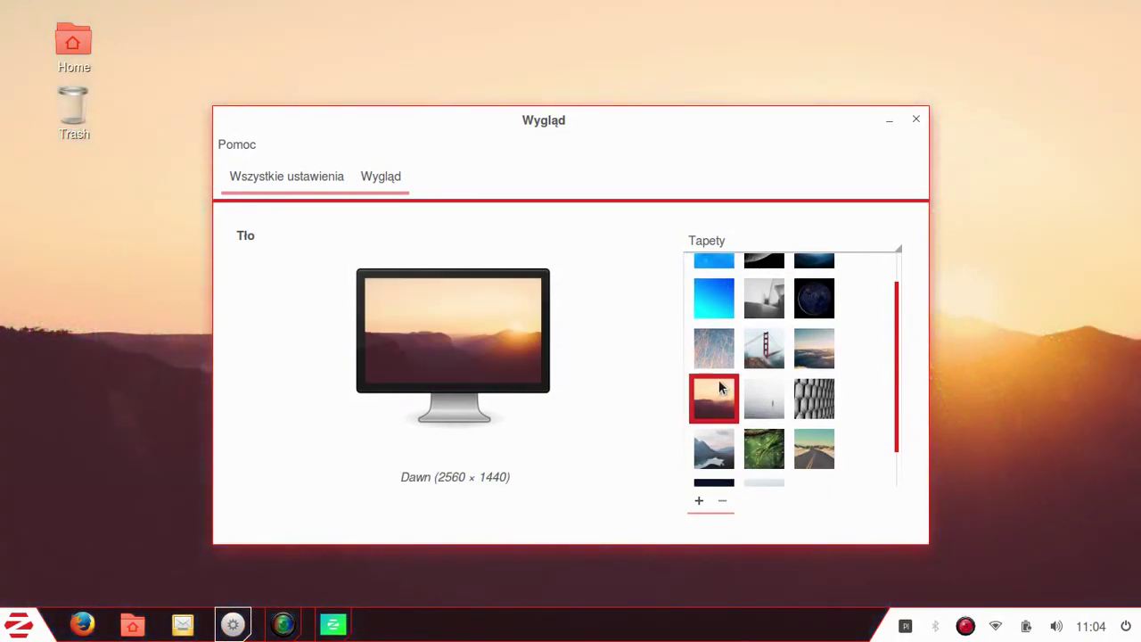
- Close the desktop background settings and Zorin Theme Changer
left_click(915, 119)
left_click(286, 629)
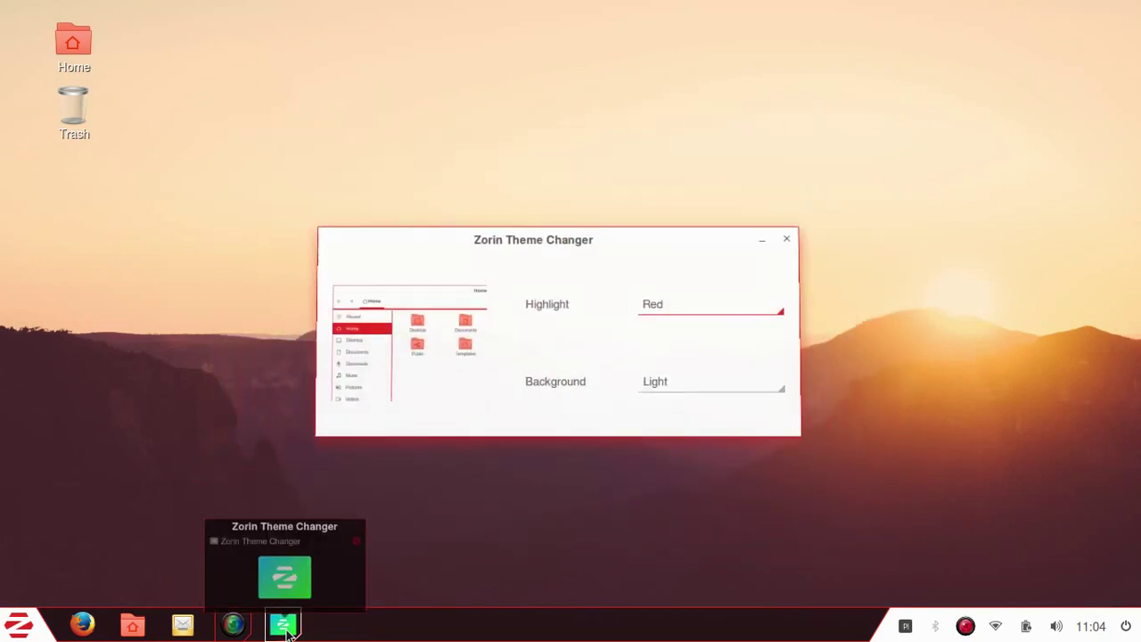
left_click(819, 219)
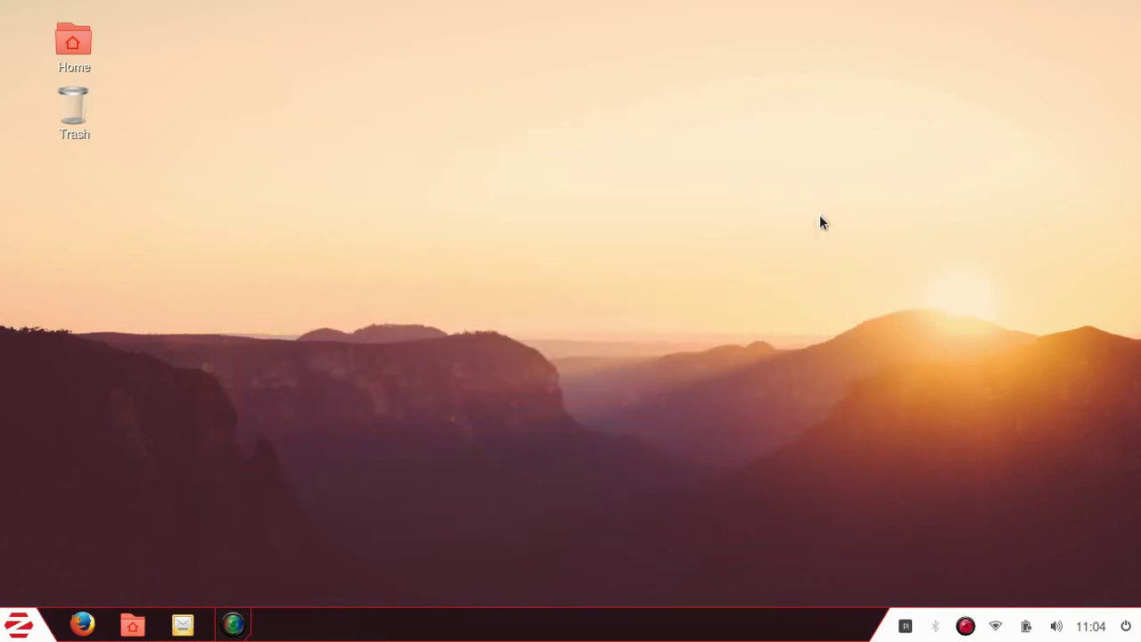
- Open Zorin Look Changer, apply the GNOME 2 desktop look, and close the window
left_click(19, 631)
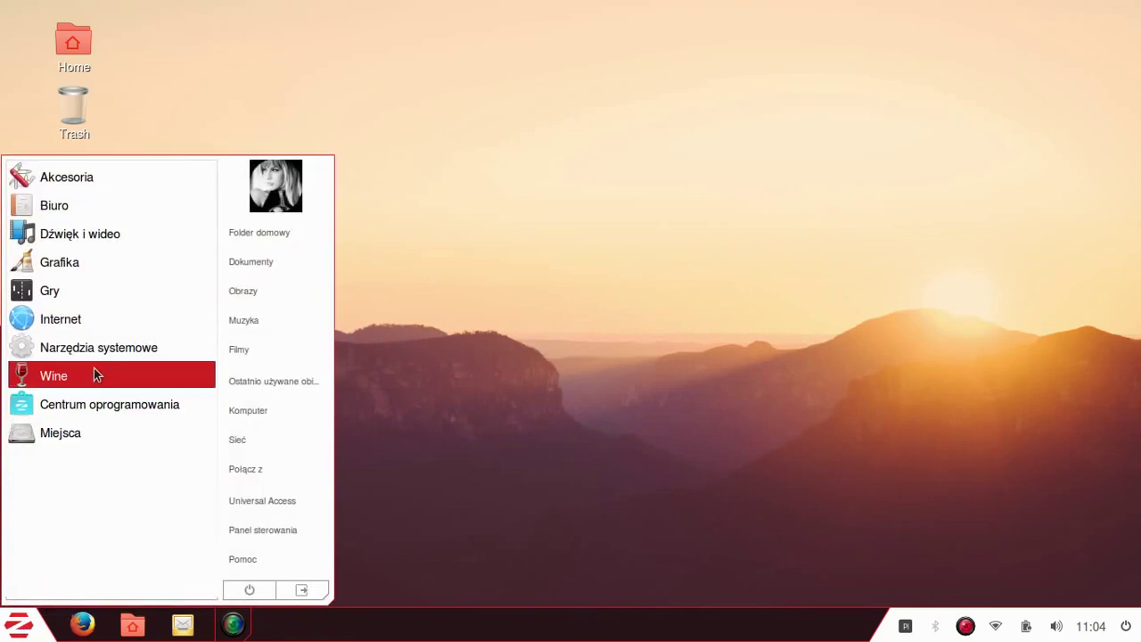
left_click(99, 344)
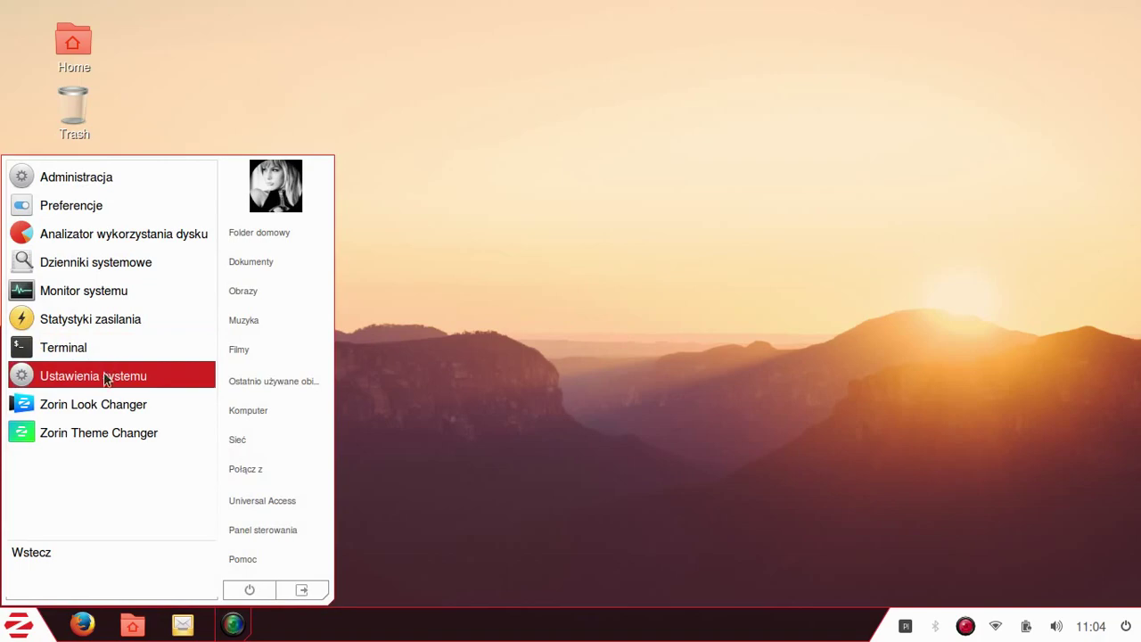
left_click(111, 412)
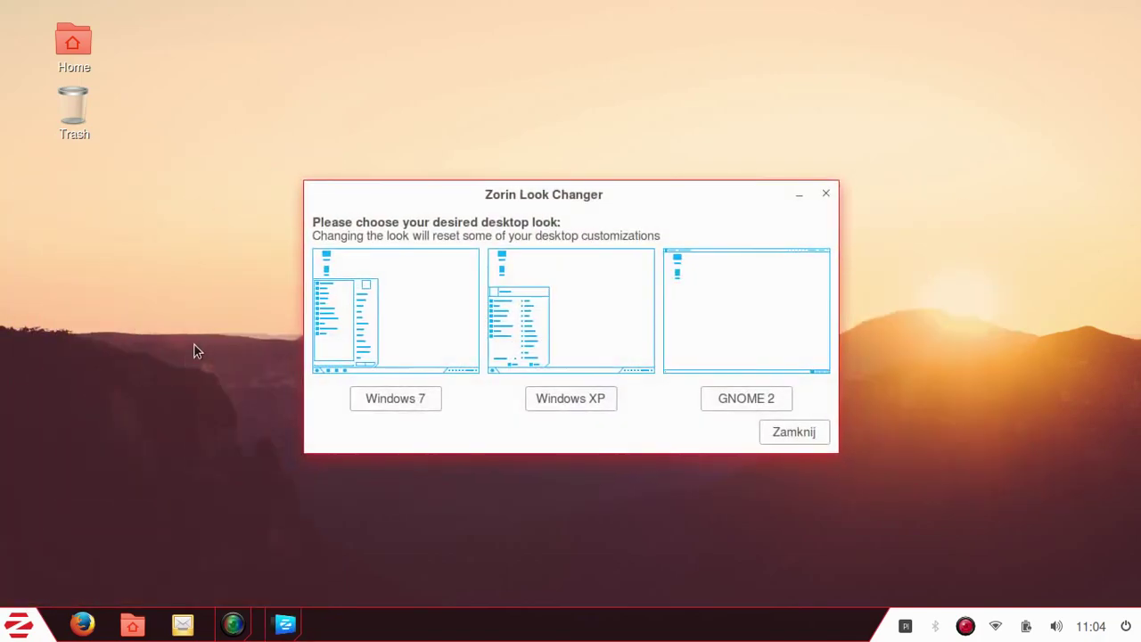
left_click(742, 398)
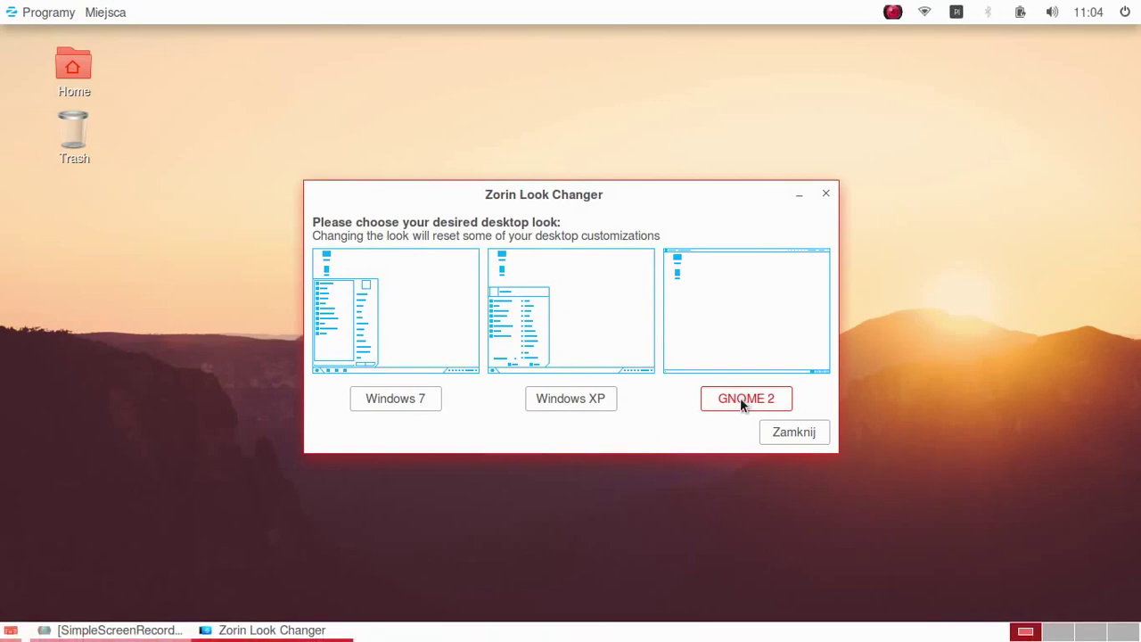
left_click(783, 433)
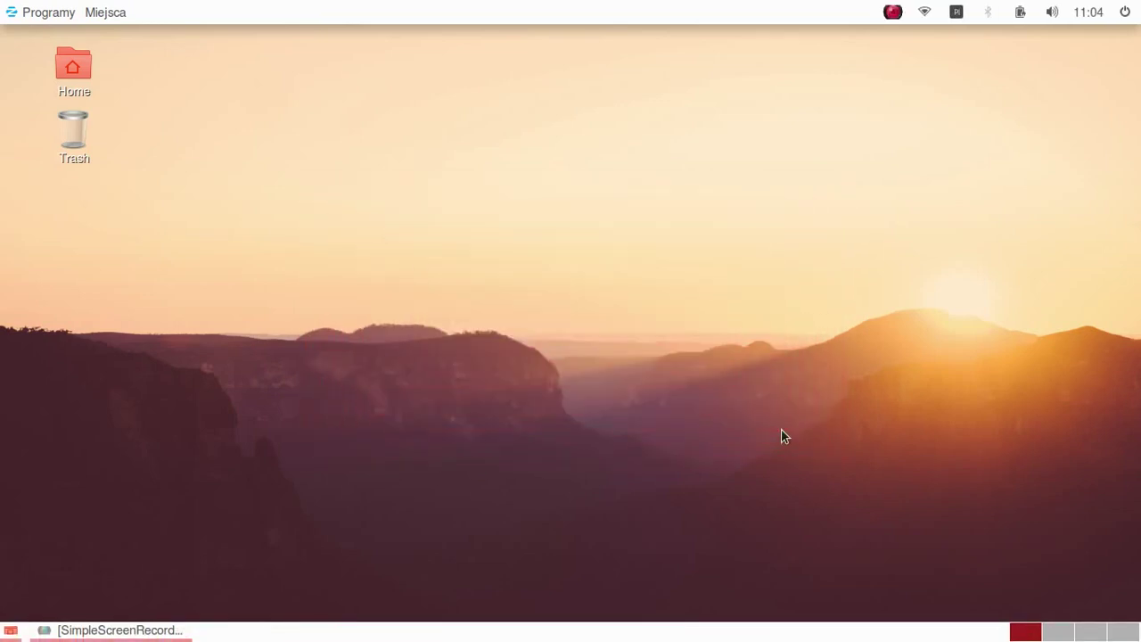
- Examine the application categories in the new GNOME 2 menu, from Akcesoria through Grafika, Gry and Internet to Narzędzia systemowe
left_click(40, 11)
mouse_move(46, 43)
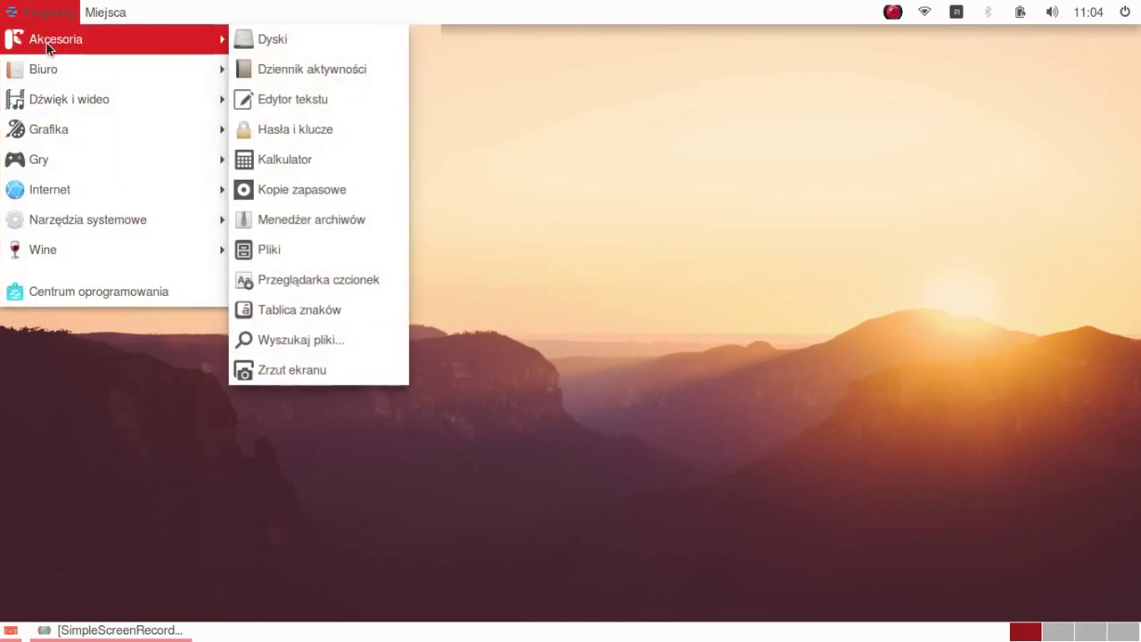
left_click(46, 8)
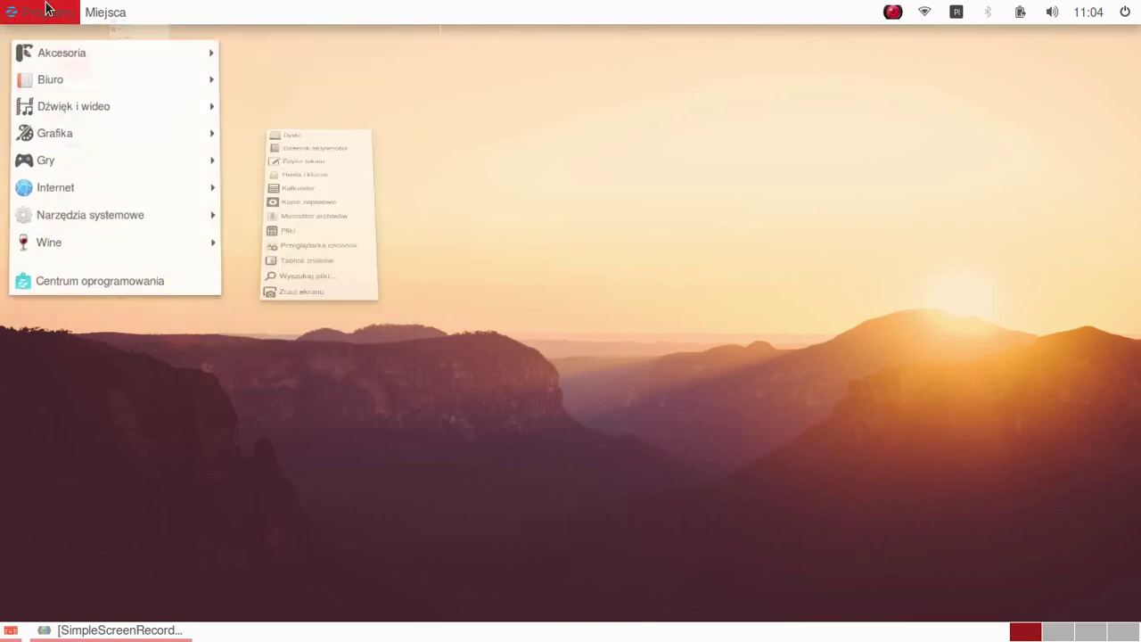
left_click(46, 9)
left_click(46, 8)
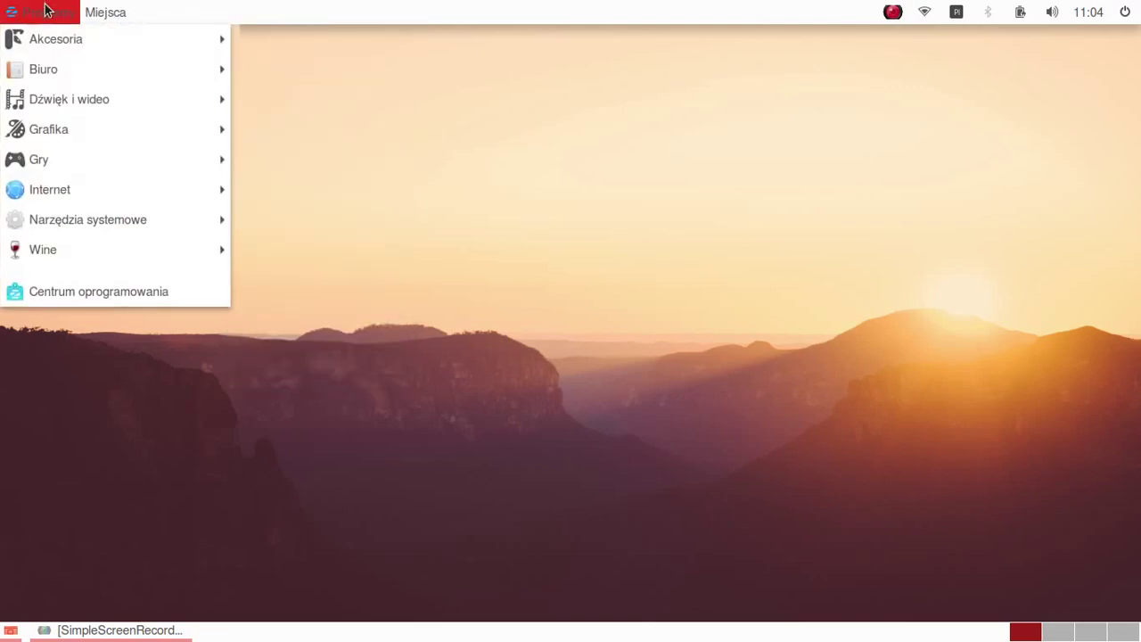
mouse_move(63, 64)
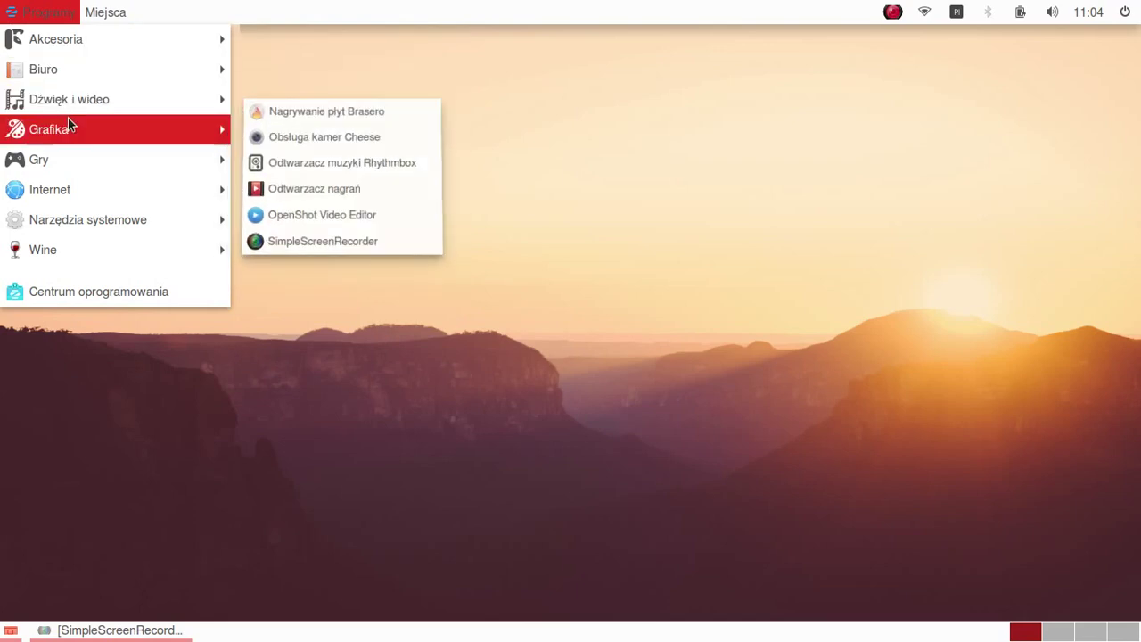
mouse_move(68, 157)
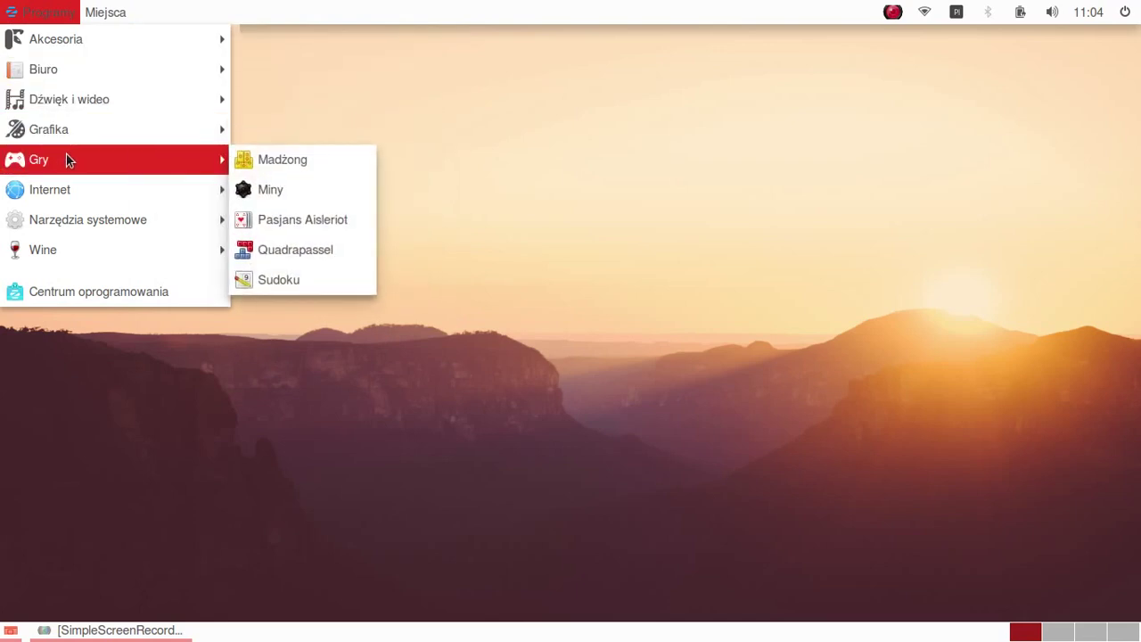
mouse_move(66, 189)
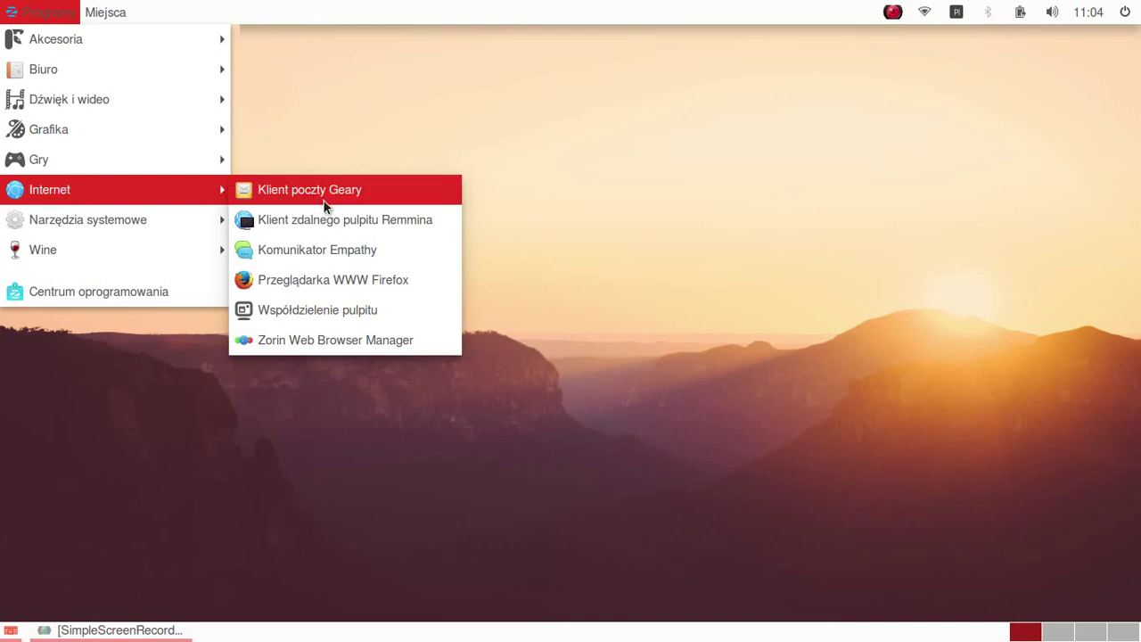
mouse_move(172, 224)
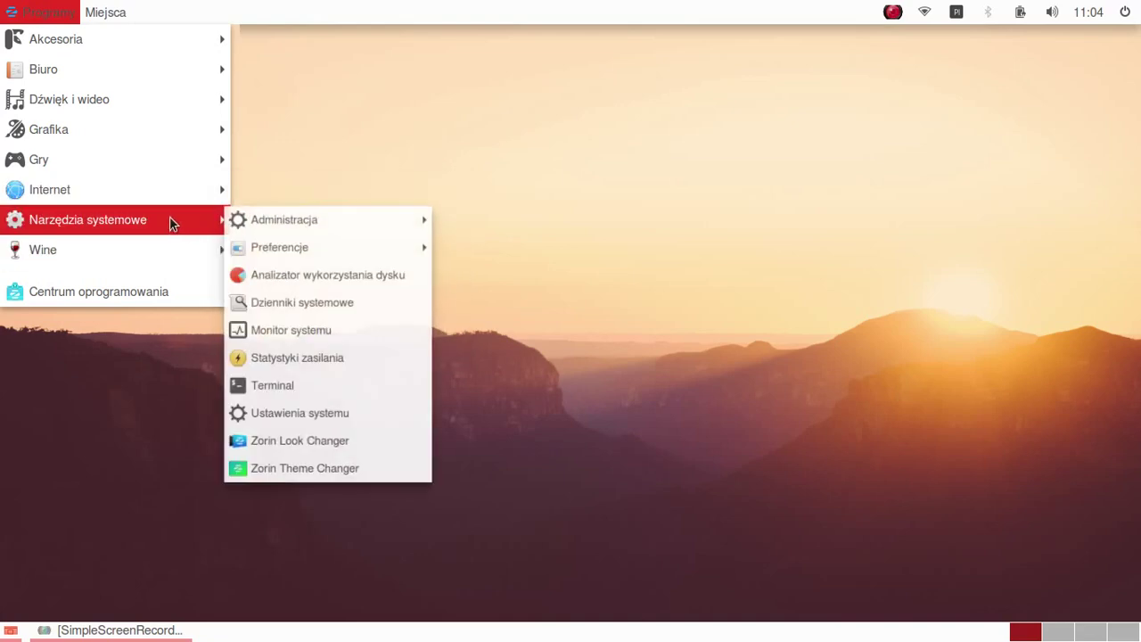
- Launch Synaptic package manager from the administration tools, authenticating with the account password, and open its software repository settings
mouse_move(267, 221)
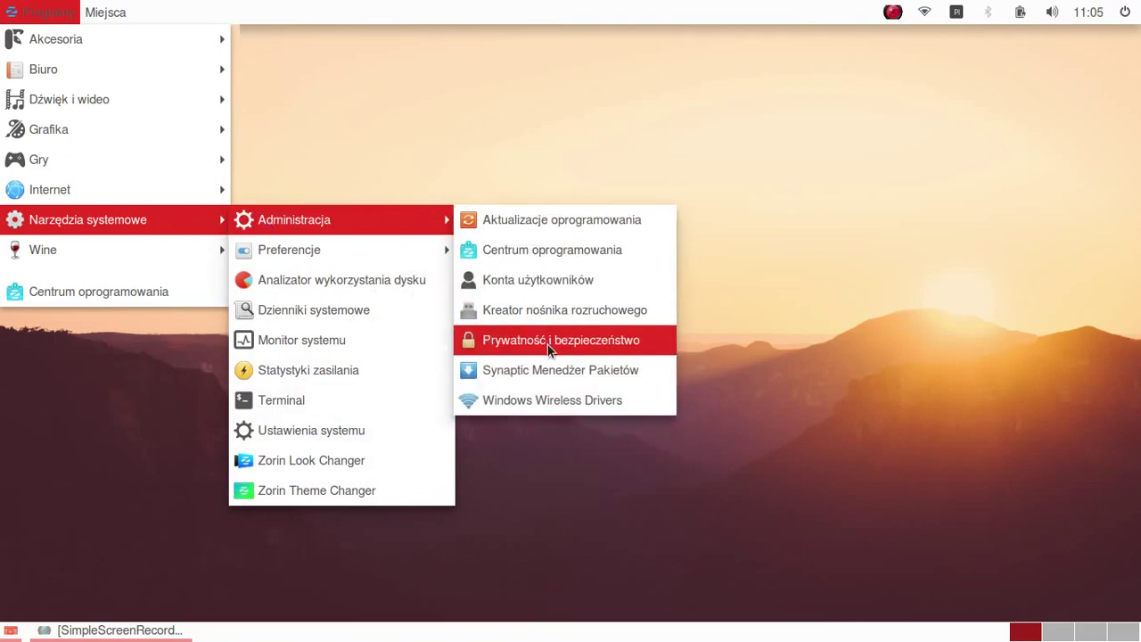
left_click(546, 371)
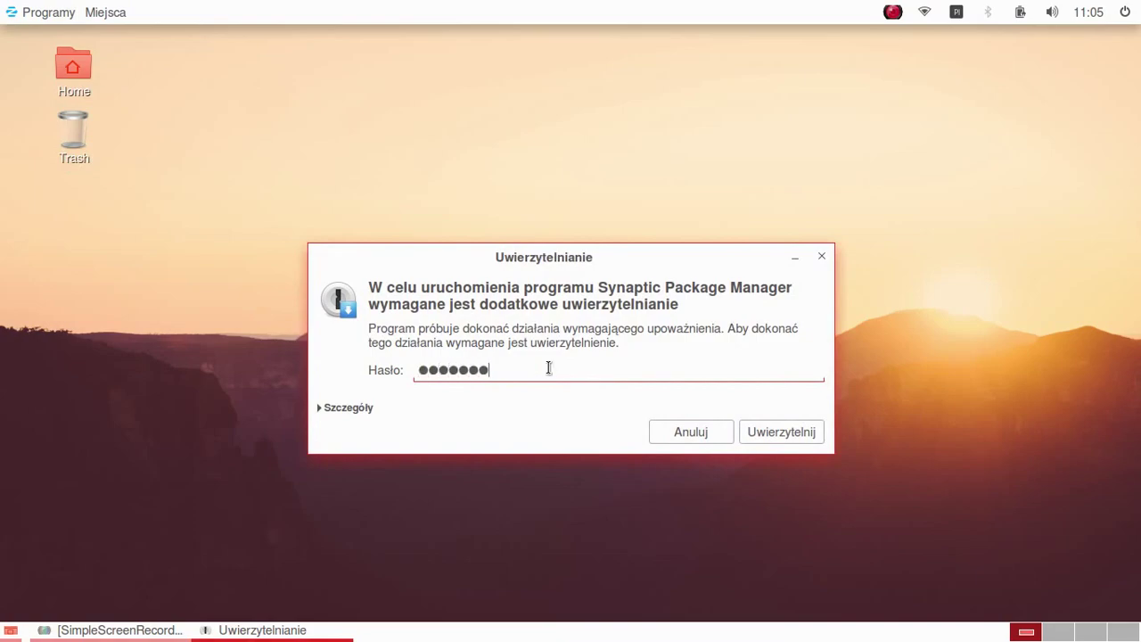
key("Return")
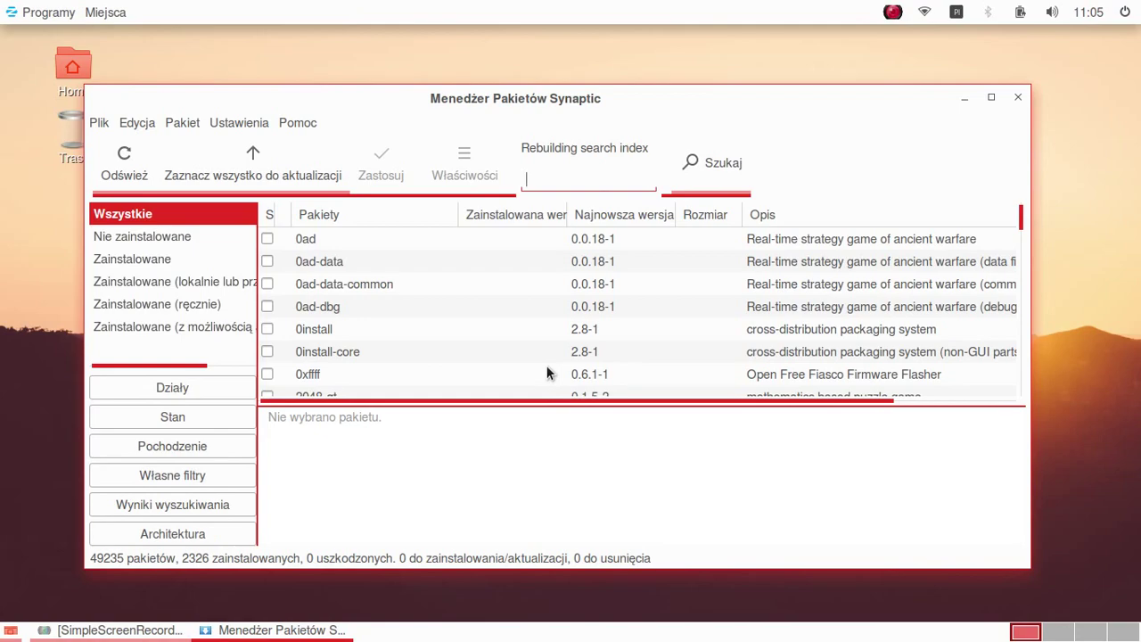
left_click(234, 120)
left_click(237, 157)
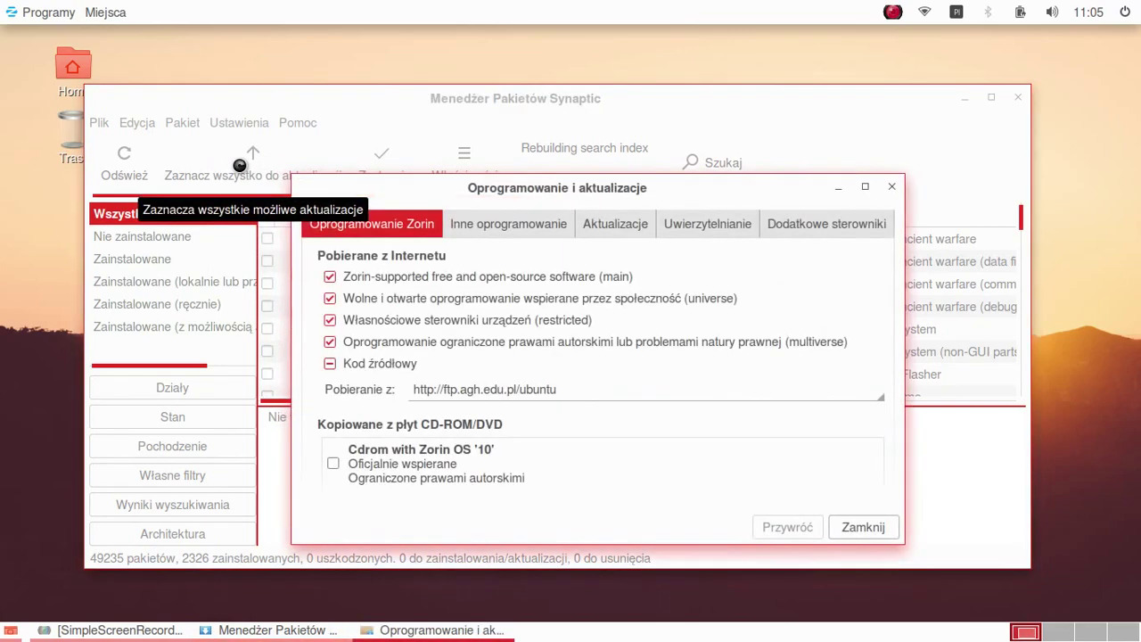
left_click(924, 14)
left_click(925, 14)
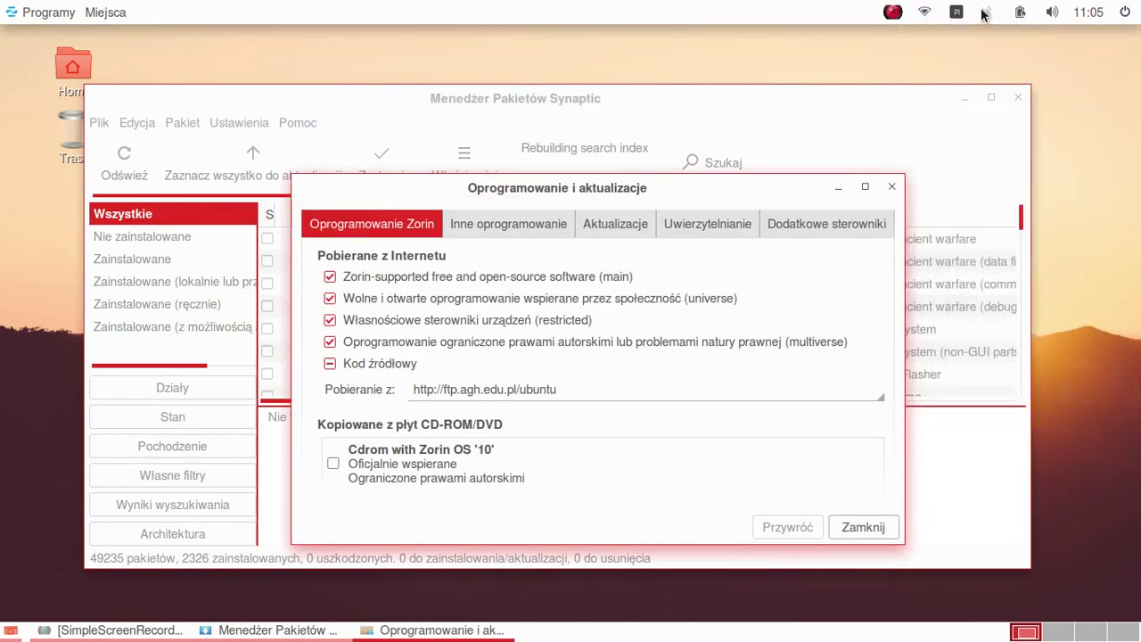
left_click(1020, 12)
left_click(1020, 13)
- Review the other software sources, including the yorba, awn-testing, rhythmbox and elementary-os PPAs, and close the repository settings
left_click(527, 224)
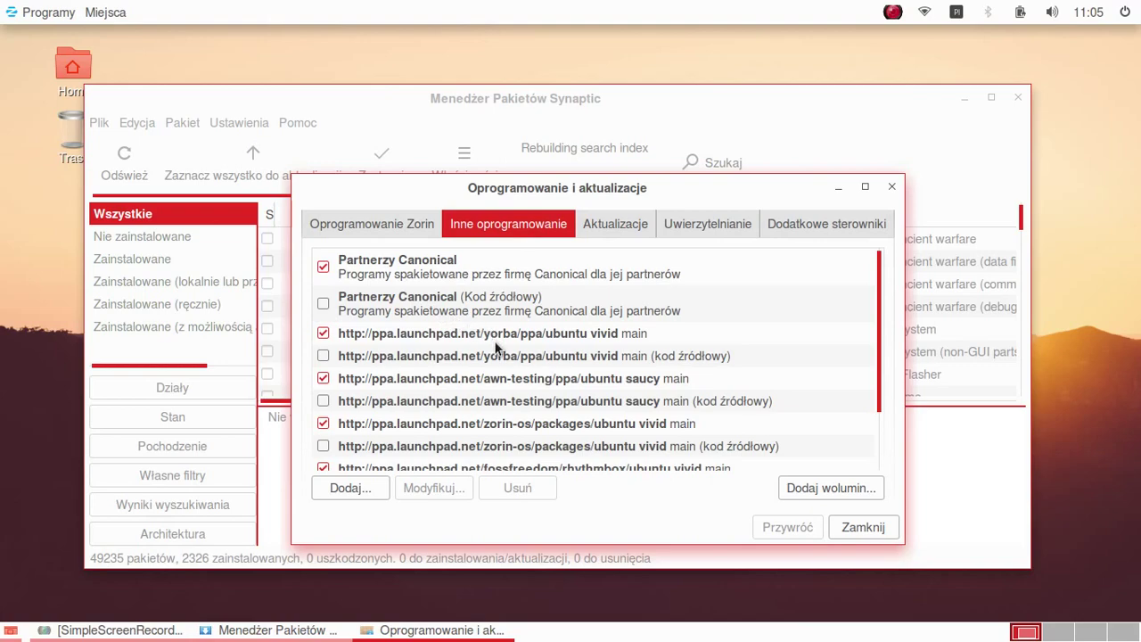
left_click(453, 340)
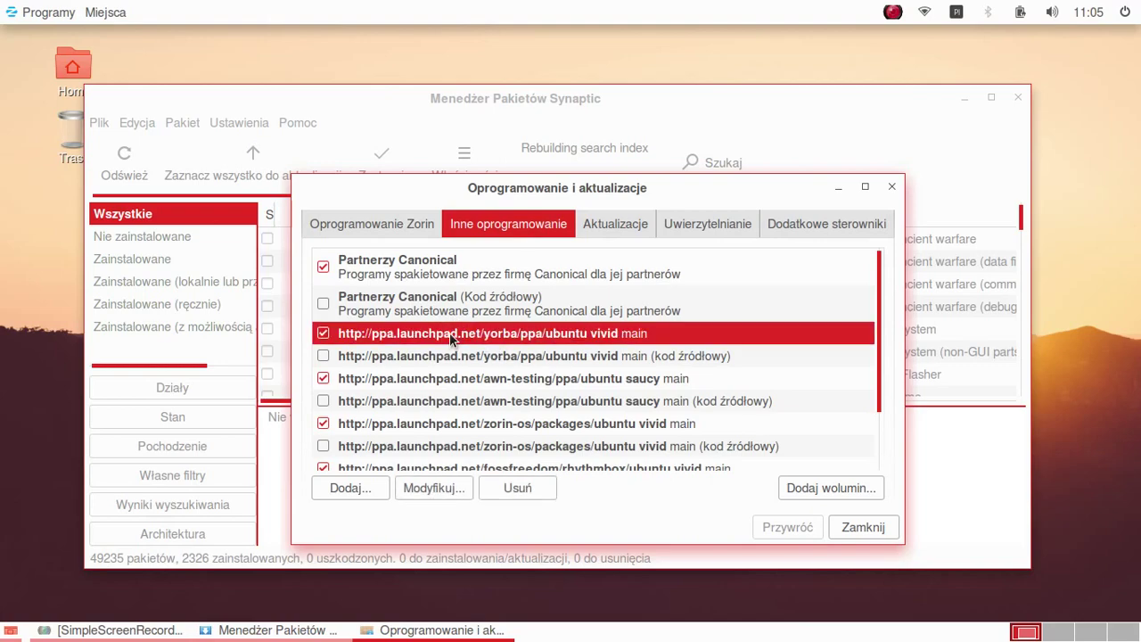
left_click(494, 381)
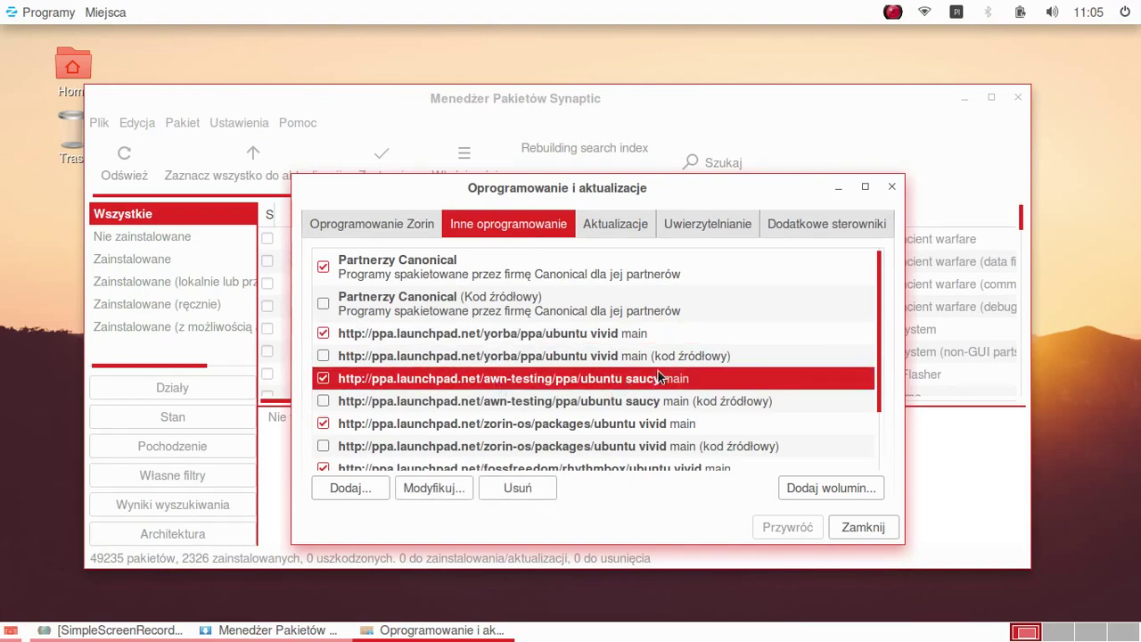
scroll(664, 376, "down", 1)
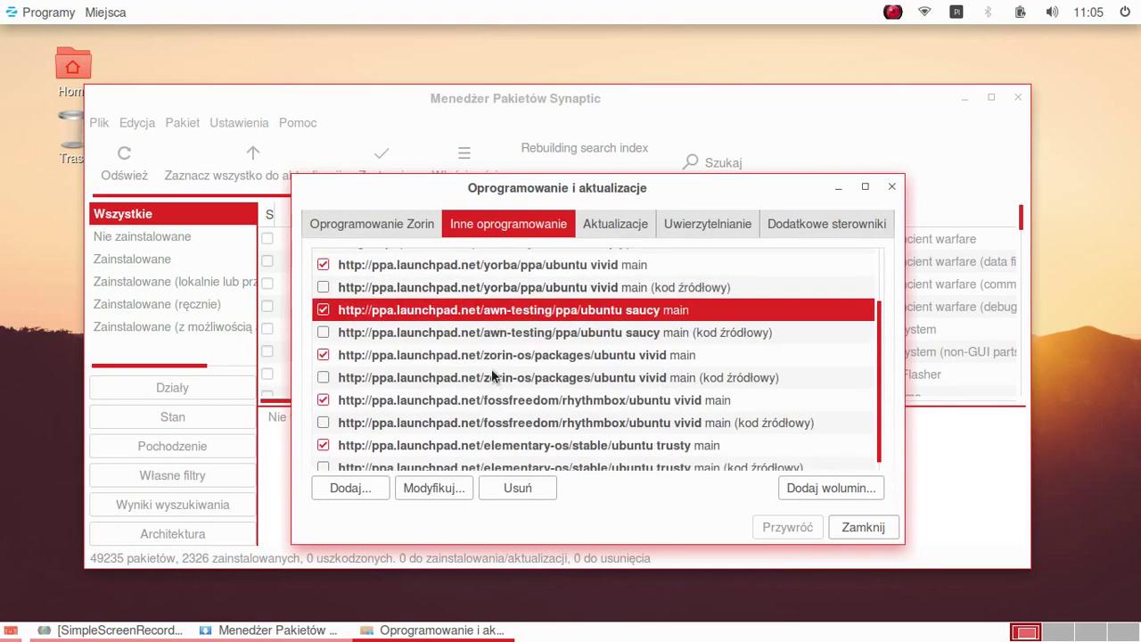
left_click(500, 402)
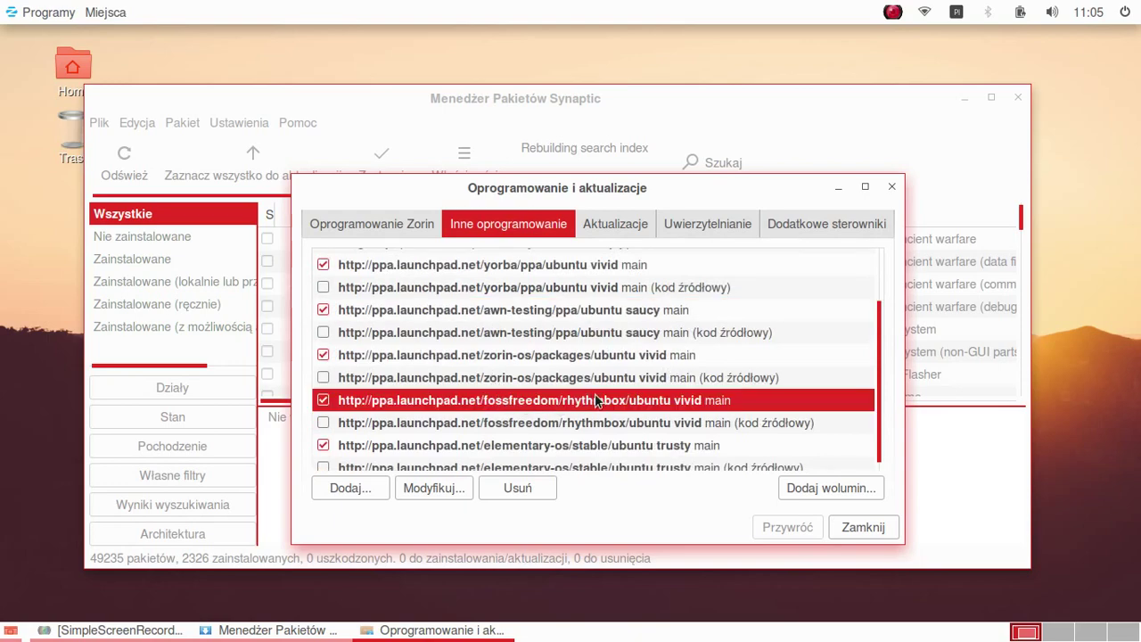
scroll(595, 401, "down", 1)
left_click(541, 443)
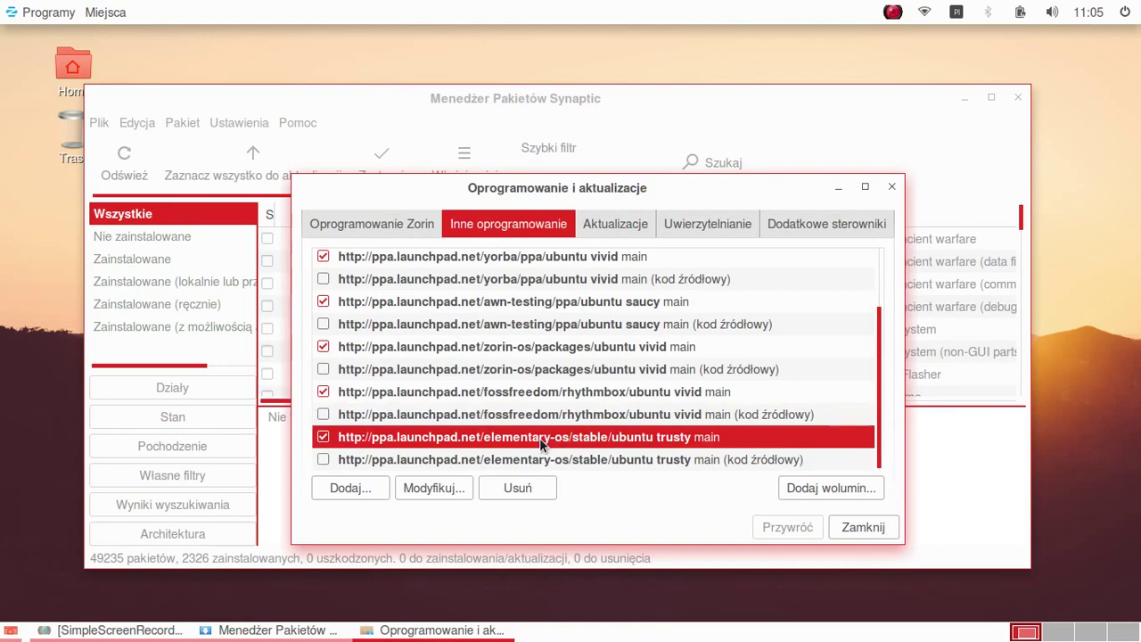
left_click(838, 524)
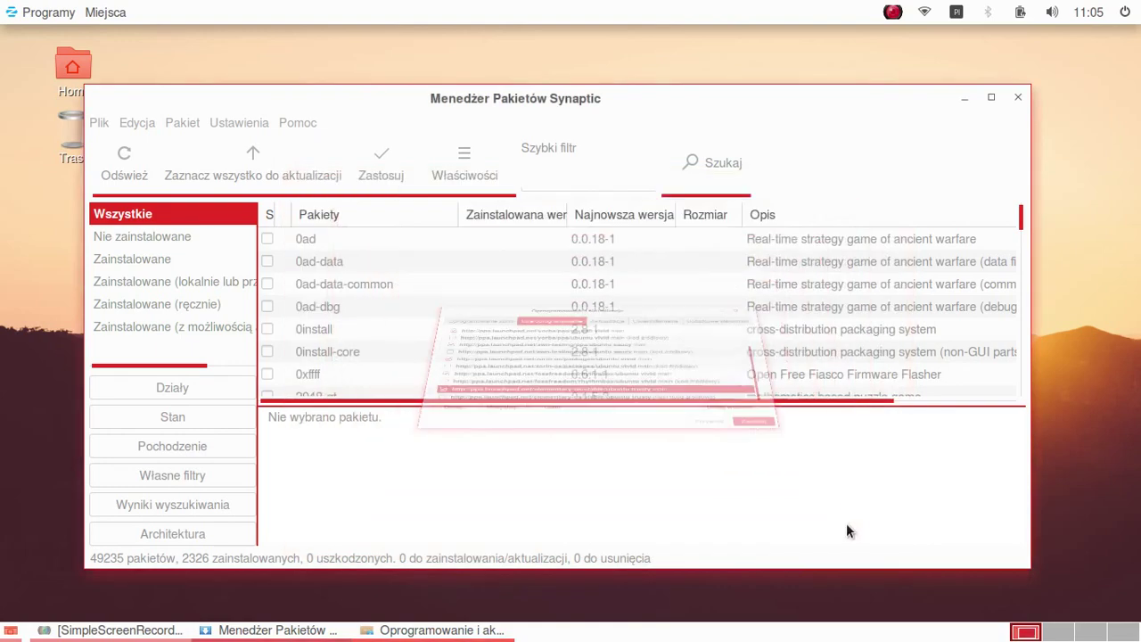
- Group the packages by origin and examine those from the awn-testing and elementary-os PPAs
left_click(195, 448)
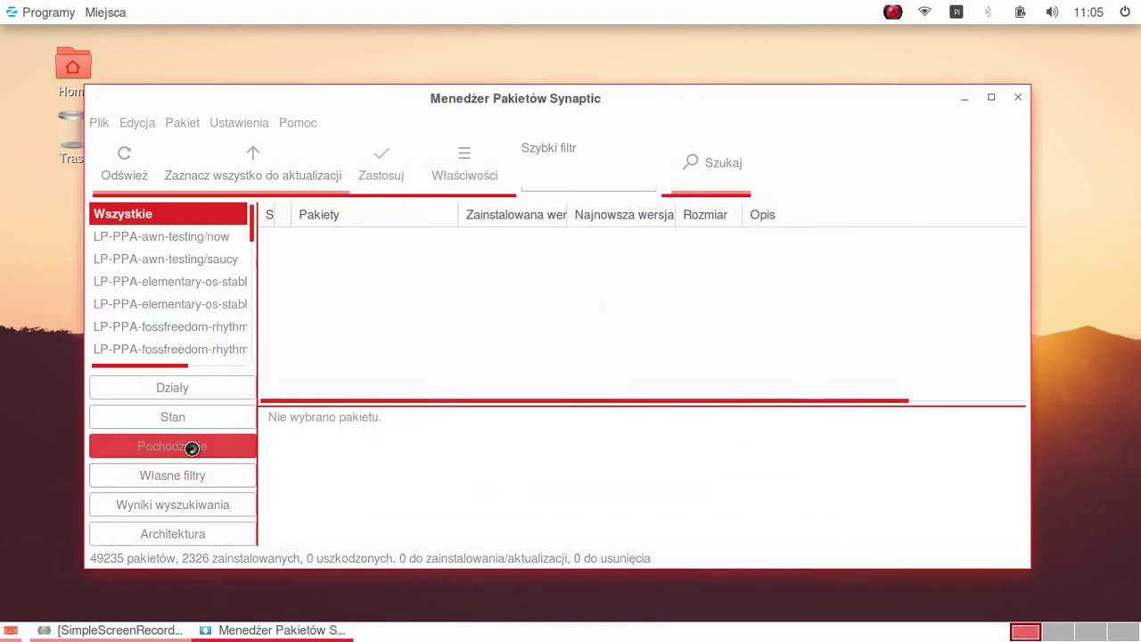
left_click(154, 239)
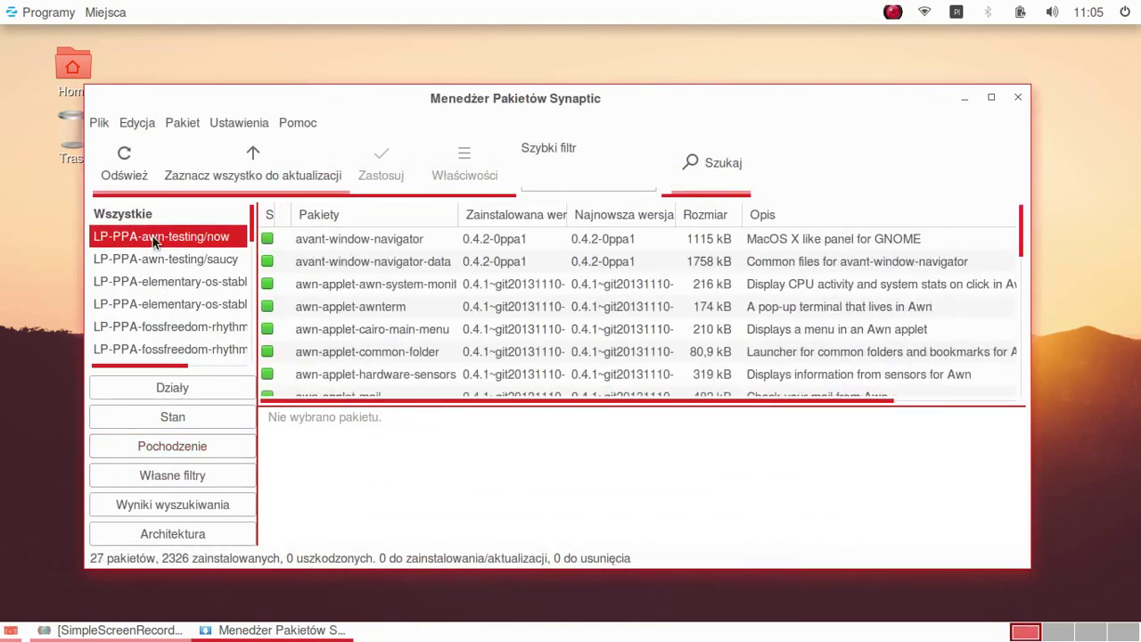
left_click(163, 281)
scroll(394, 267, "down", 10)
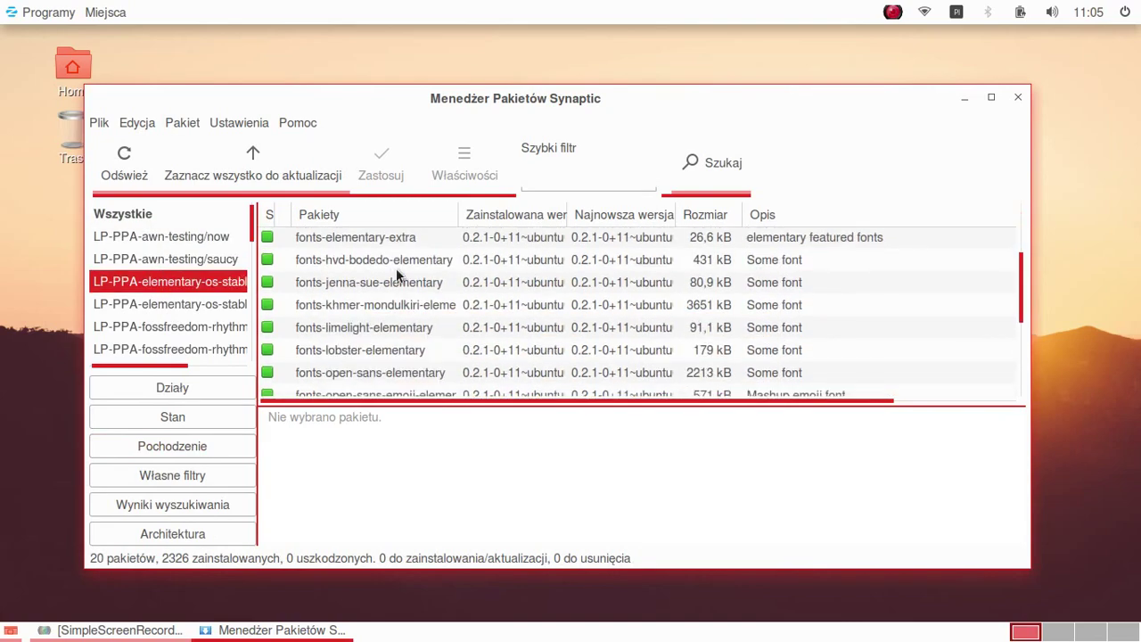
- Look through the packages from the fossfreedom rhythmbox PPA and the LP-PPA-yorba/now origin
left_click(157, 329)
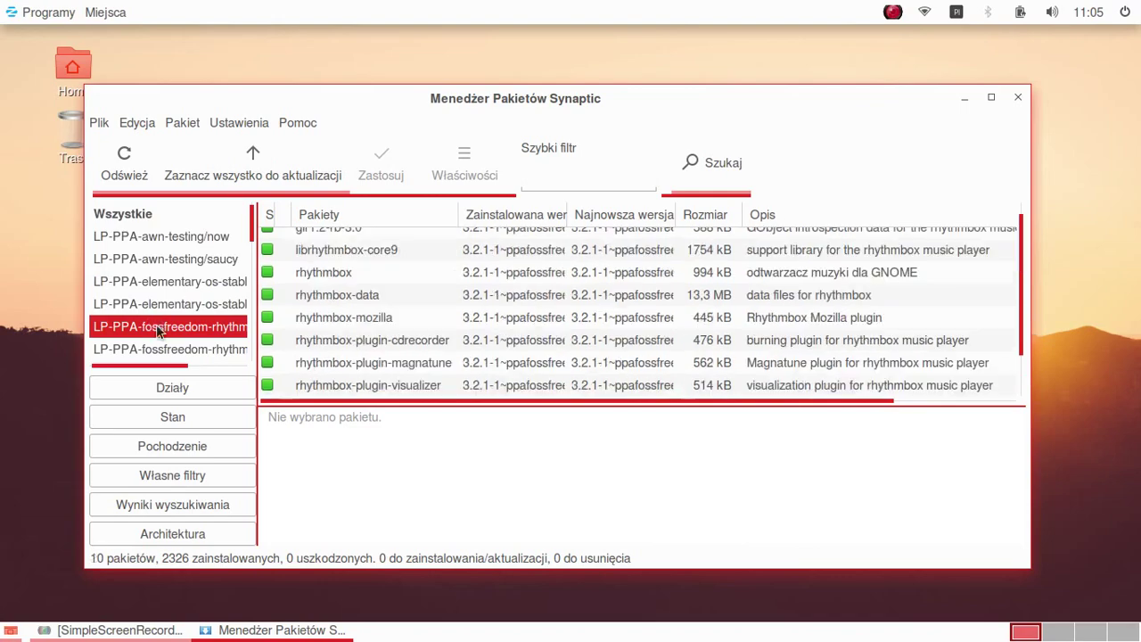
scroll(415, 284, "up", 1)
scroll(418, 285, "down", 2)
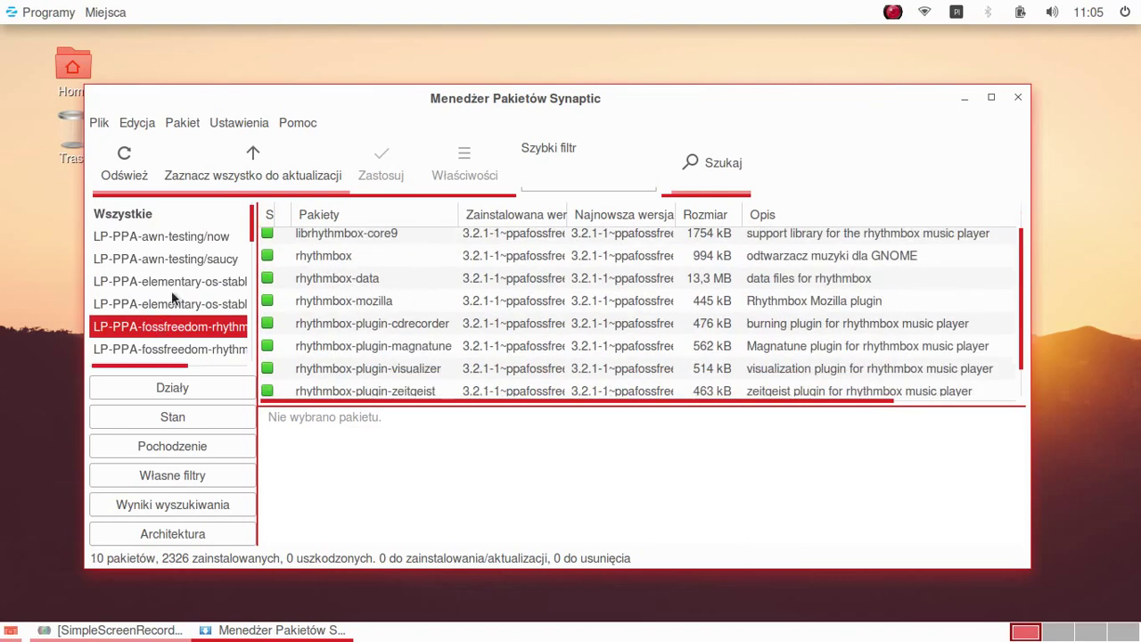
scroll(138, 288, "down", 3)
left_click(143, 261)
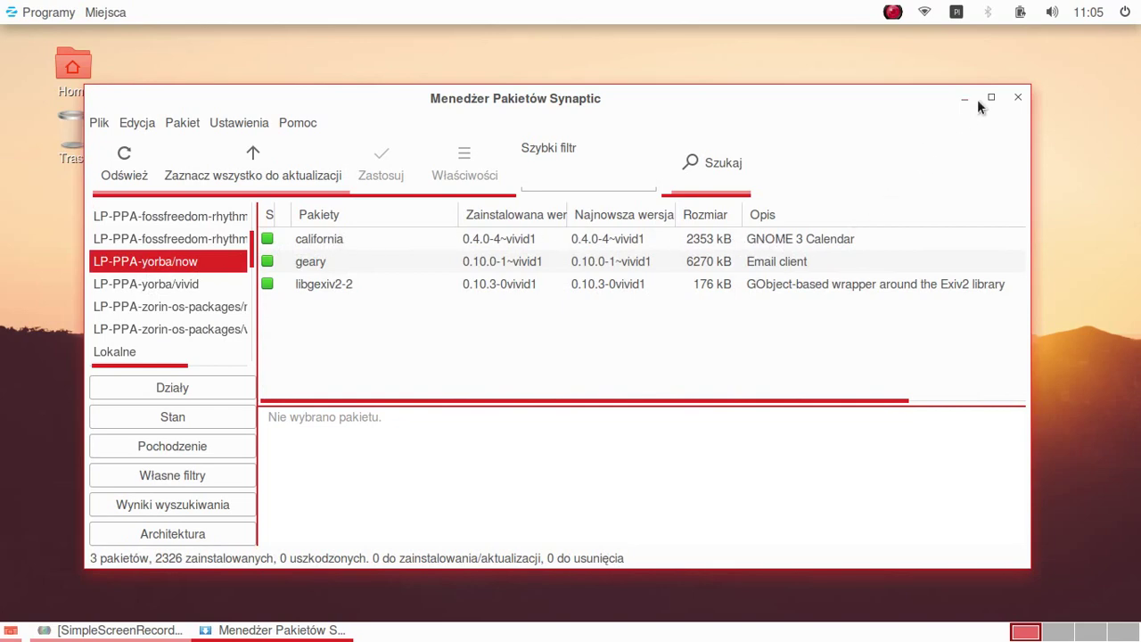
left_click(1087, 11)
left_click(1085, 9)
- Examine the package lists of both LP-PPA-zorin-os-packages origins
left_click(157, 306)
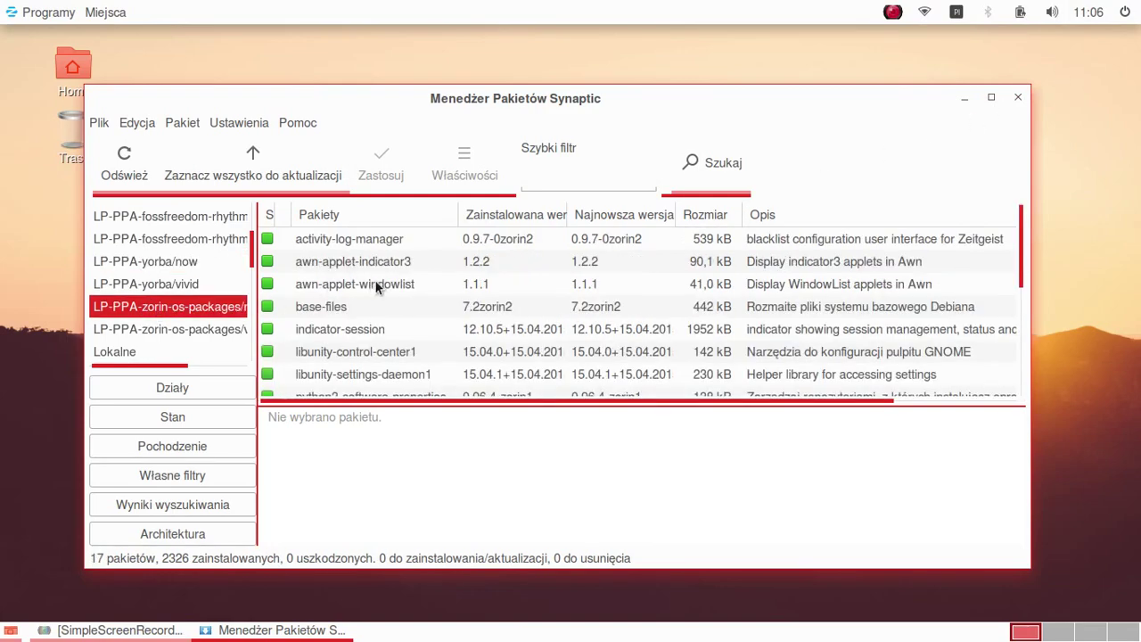
scroll(420, 292, "down", 5)
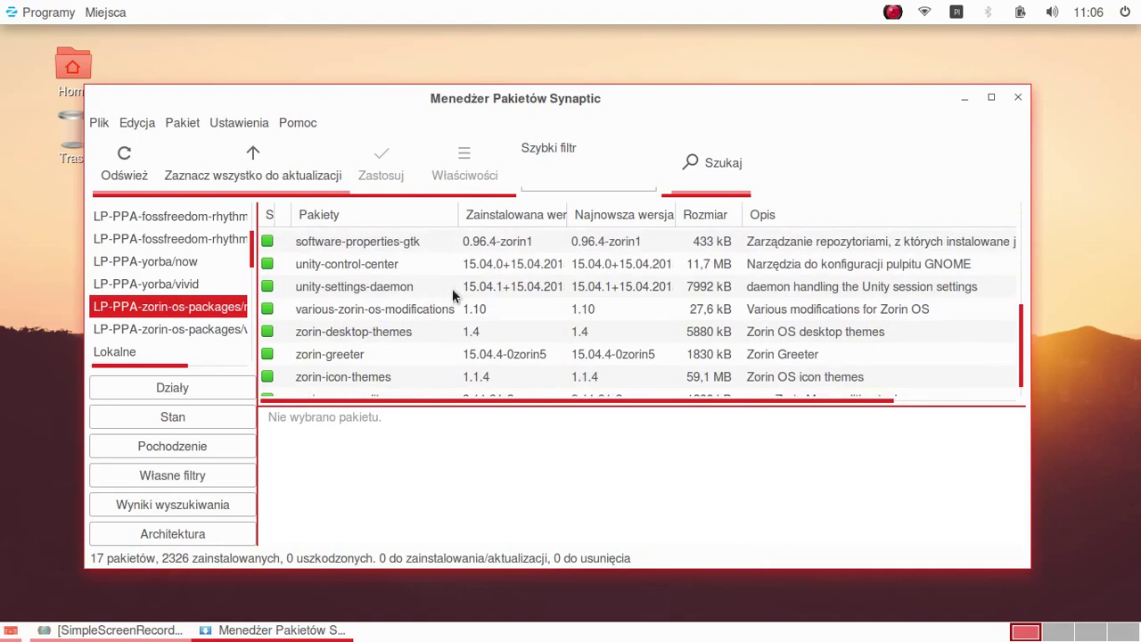
scroll(452, 288, "down", 1)
left_click(200, 329)
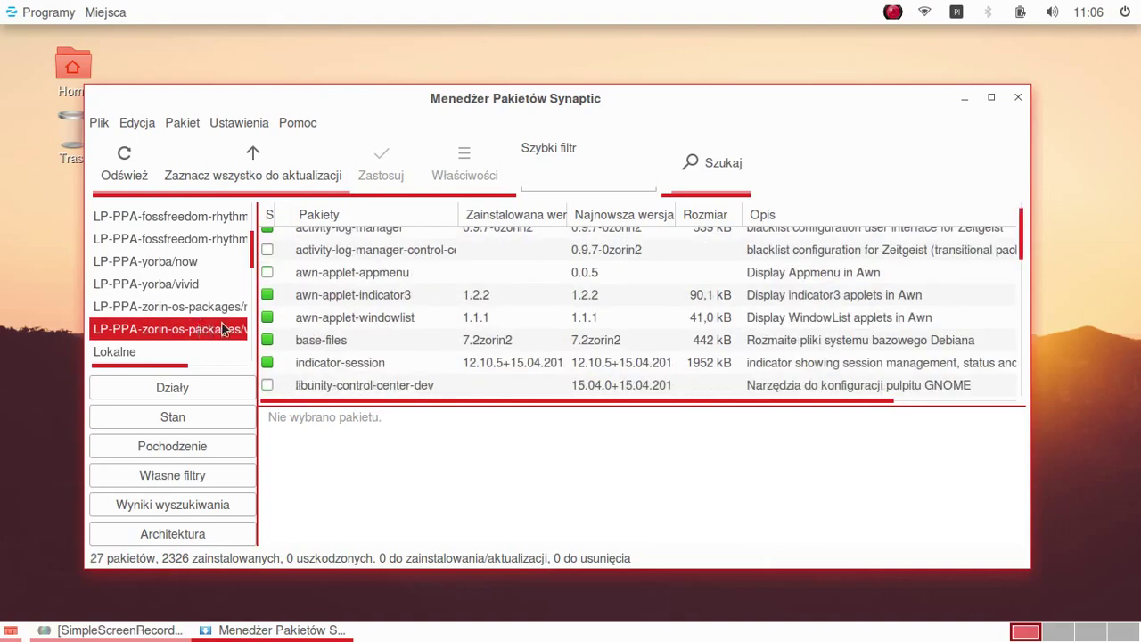
scroll(392, 282, "up", 1)
scroll(392, 282, "down", 3)
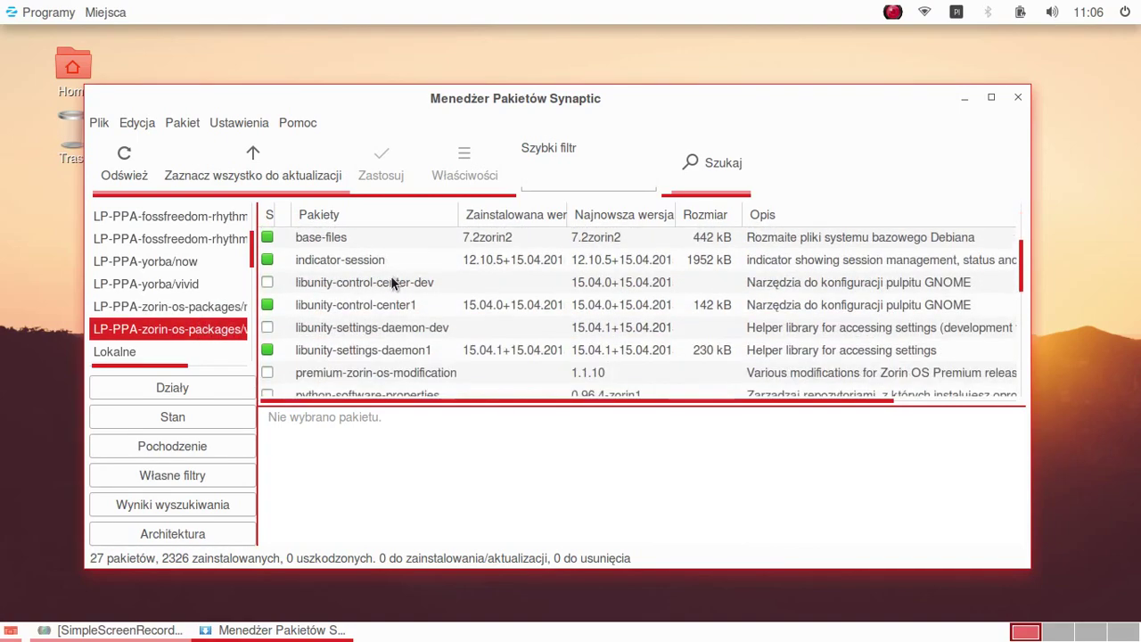
scroll(392, 281, "down", 6)
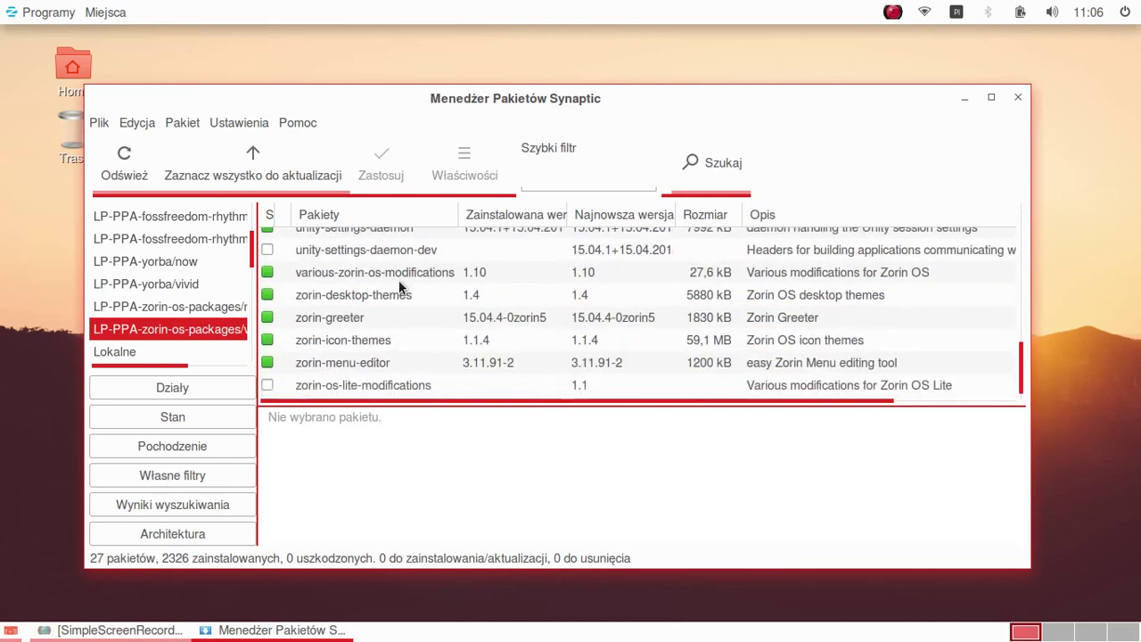
- Close Synaptic and switch the desktop look to Windows 7 with Zorin Look Changer
scroll(174, 343, "down", 3)
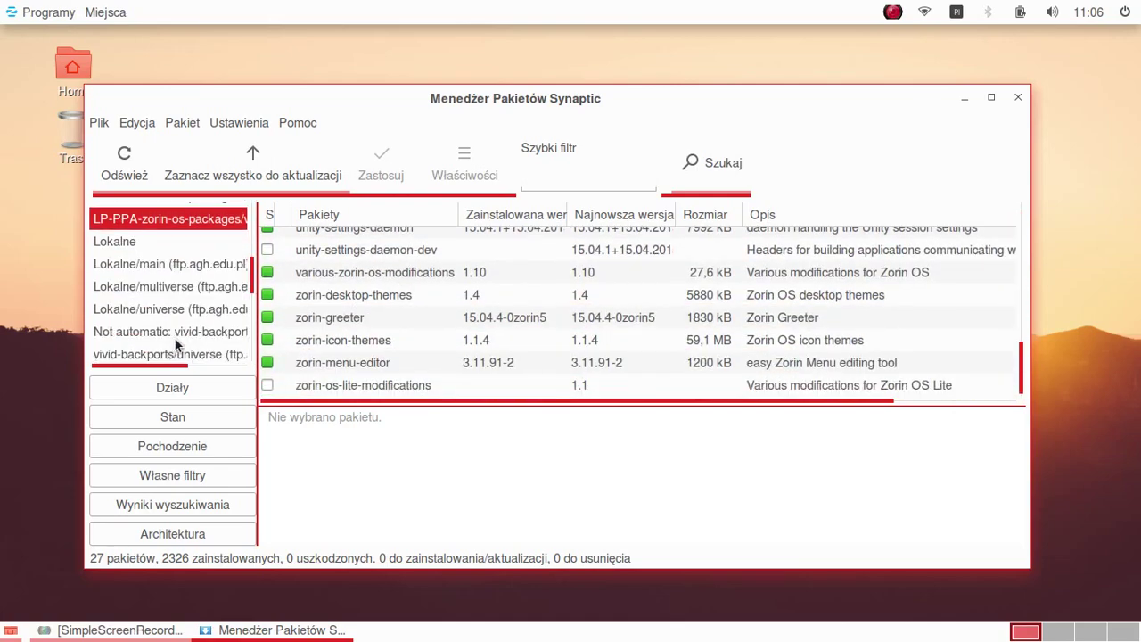
left_click(1017, 97)
left_click(46, 13)
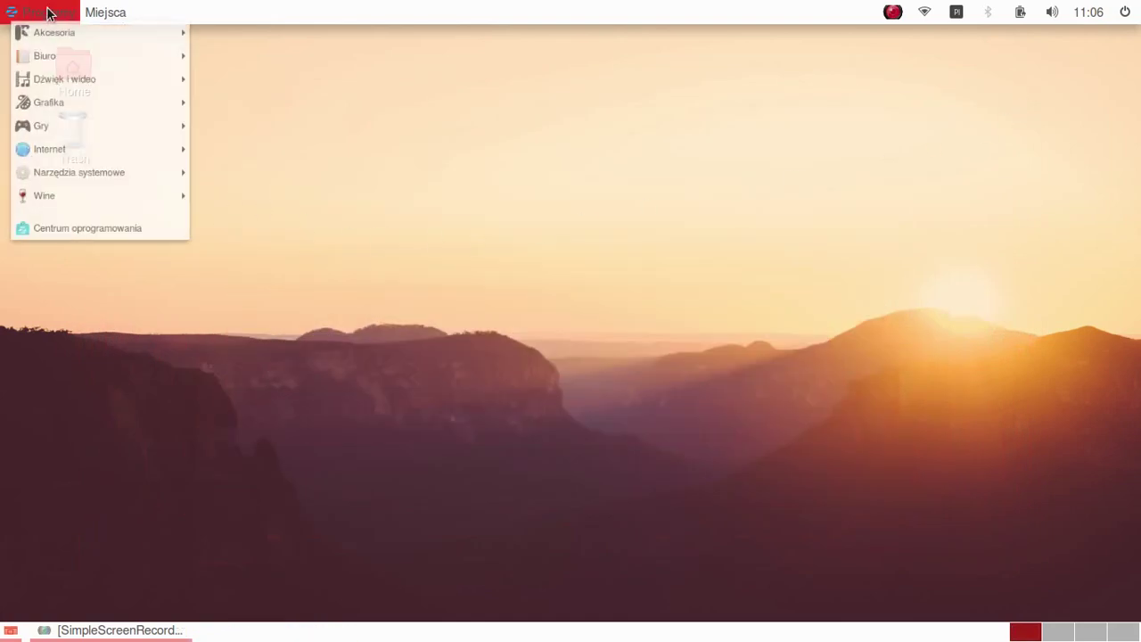
mouse_move(57, 230)
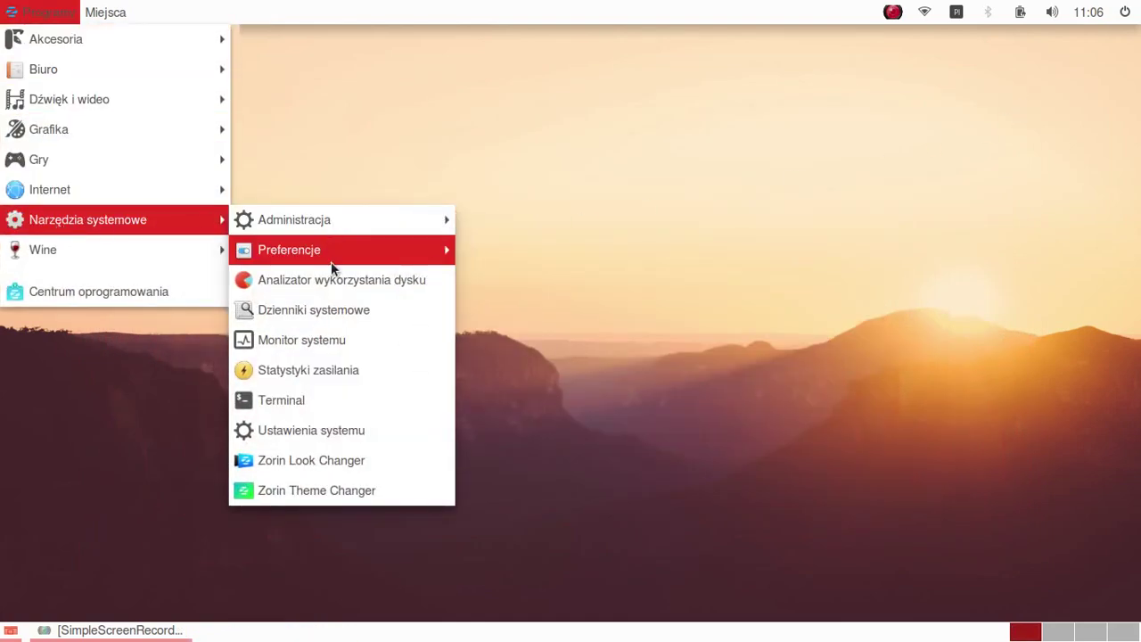
left_click(329, 453)
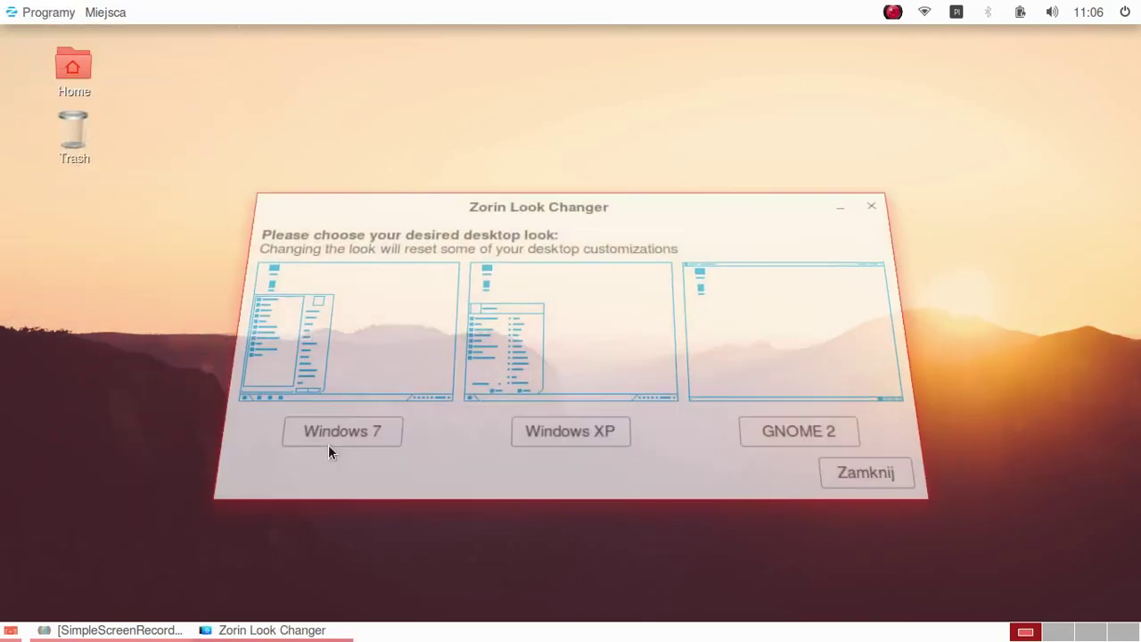
left_click(388, 422)
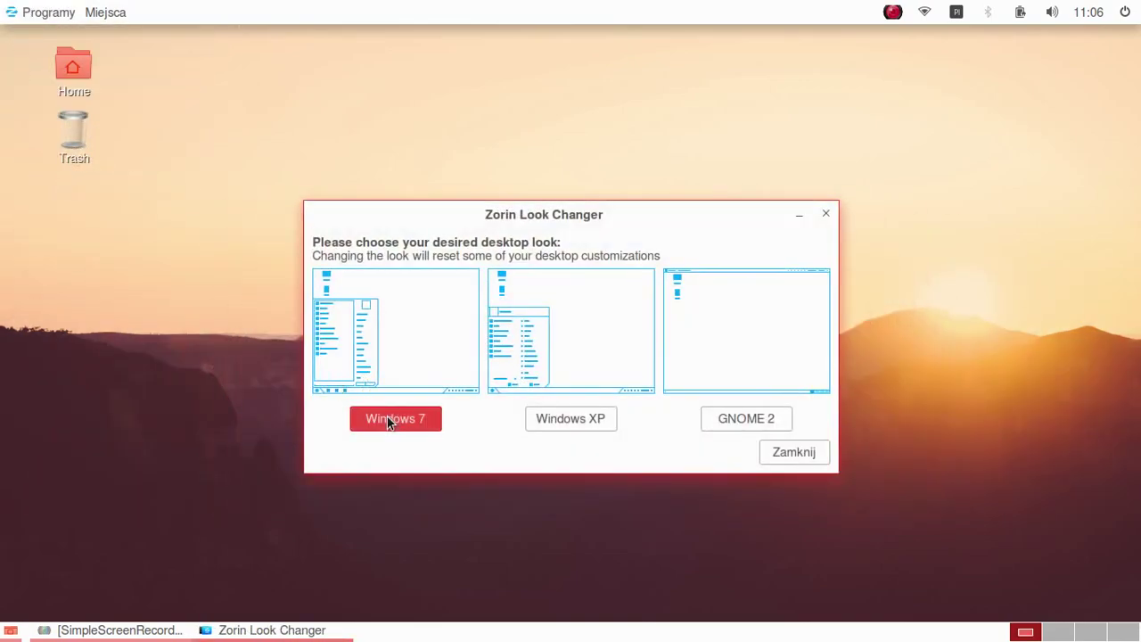
left_click(793, 452)
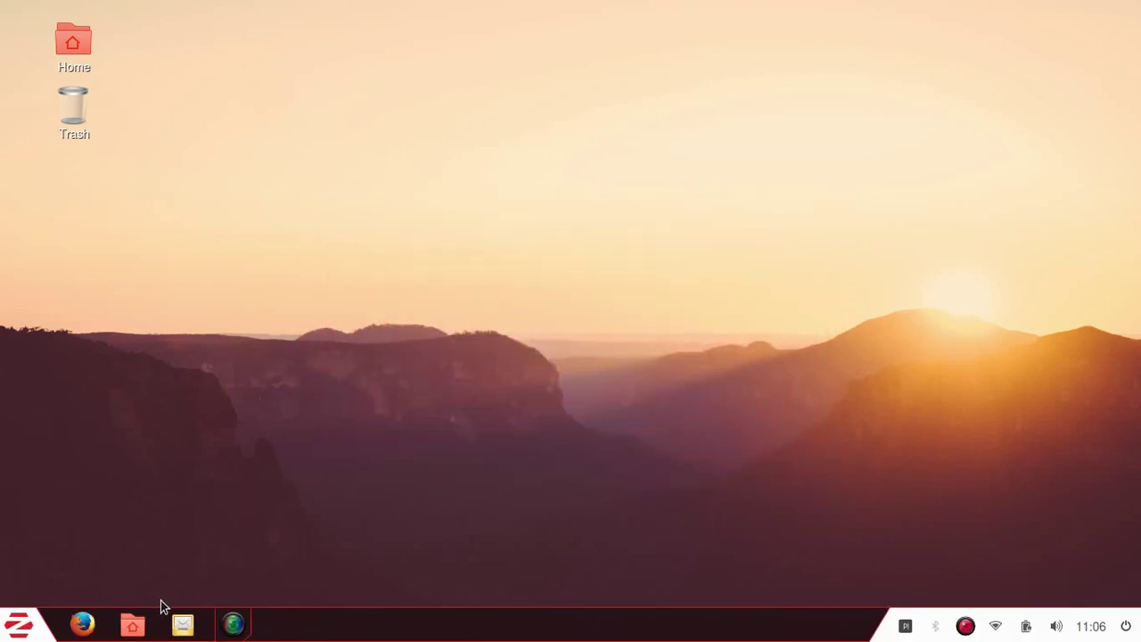
- Open the home folder, set the background to Black in Zorin Theme Changer, and minimize the folder window
left_click(134, 626)
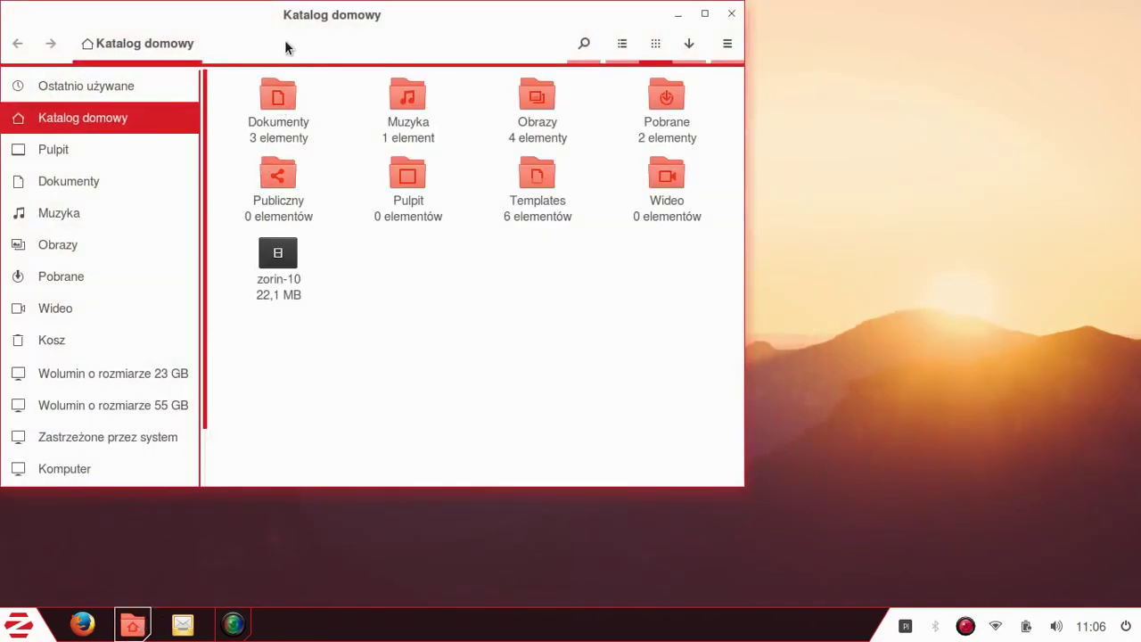
left_click_drag(288, 22, 349, 51)
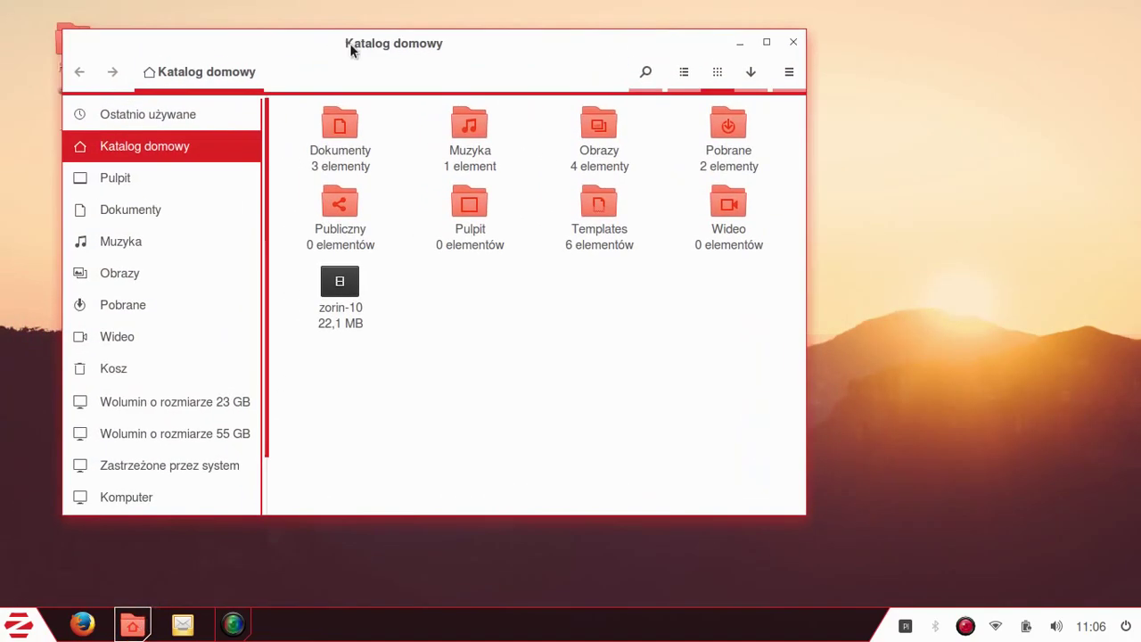
left_click(26, 626)
left_click(72, 348)
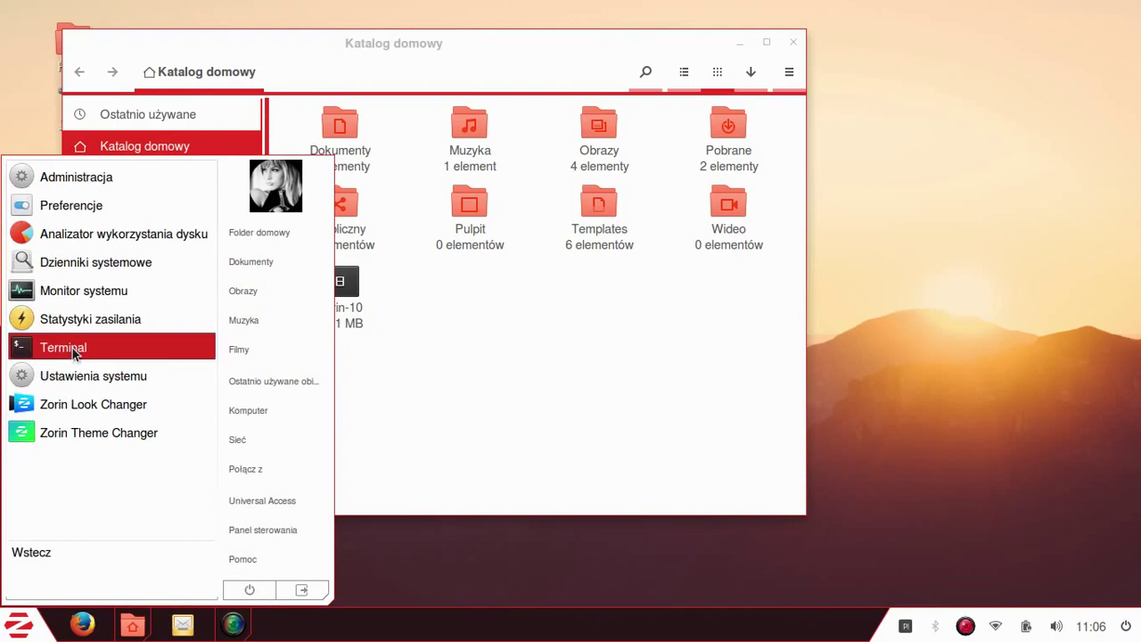
left_click(99, 433)
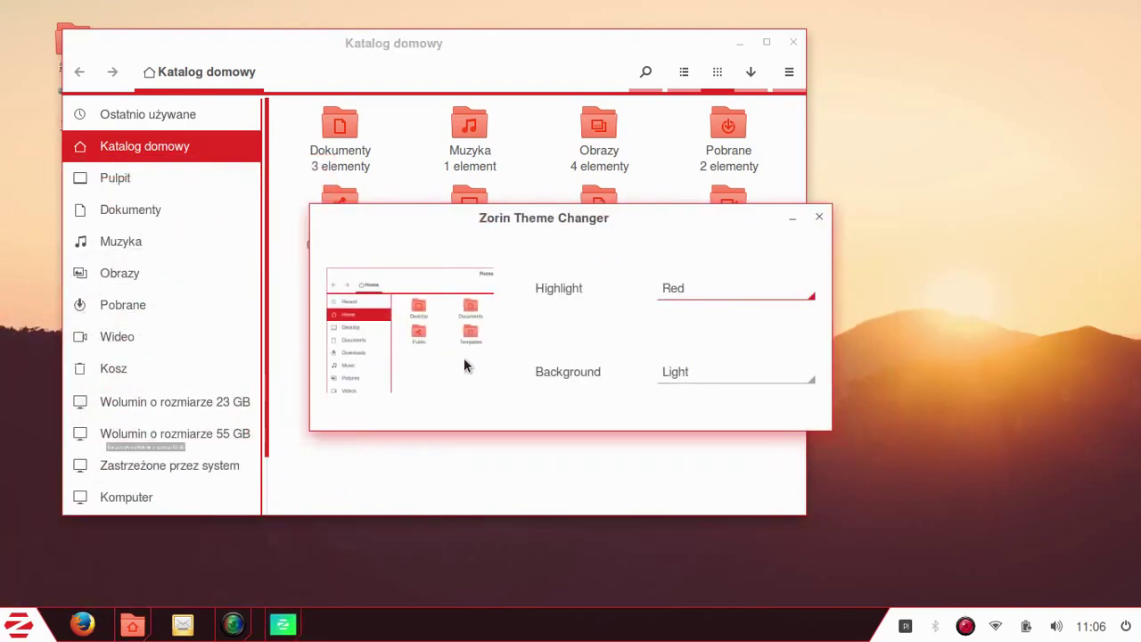
left_click(673, 373)
left_click(704, 424)
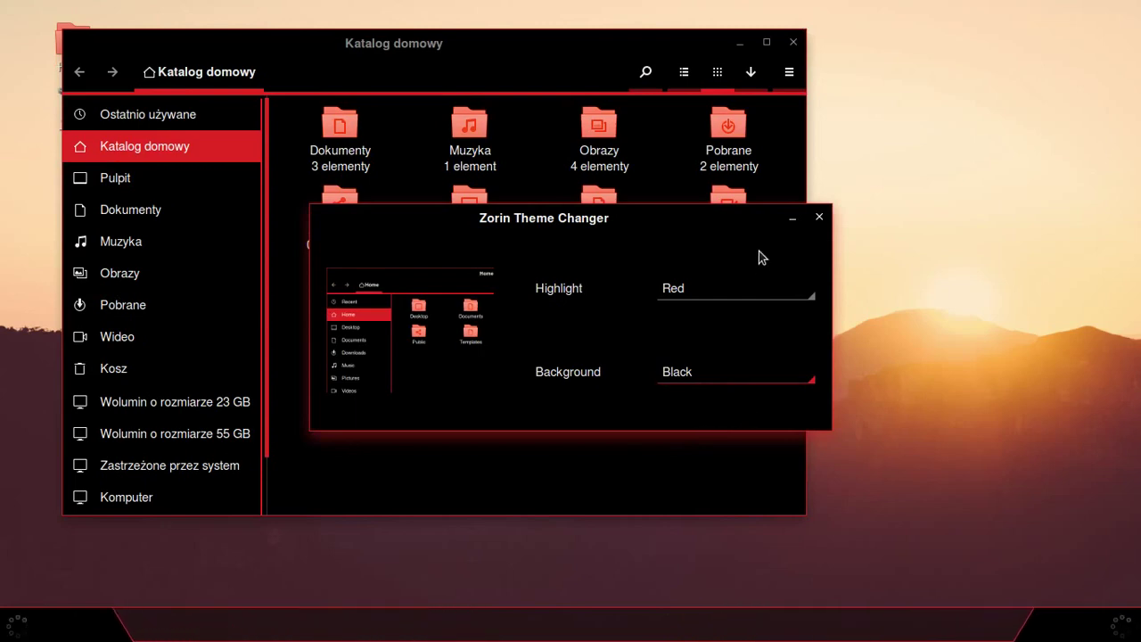
left_click(819, 219)
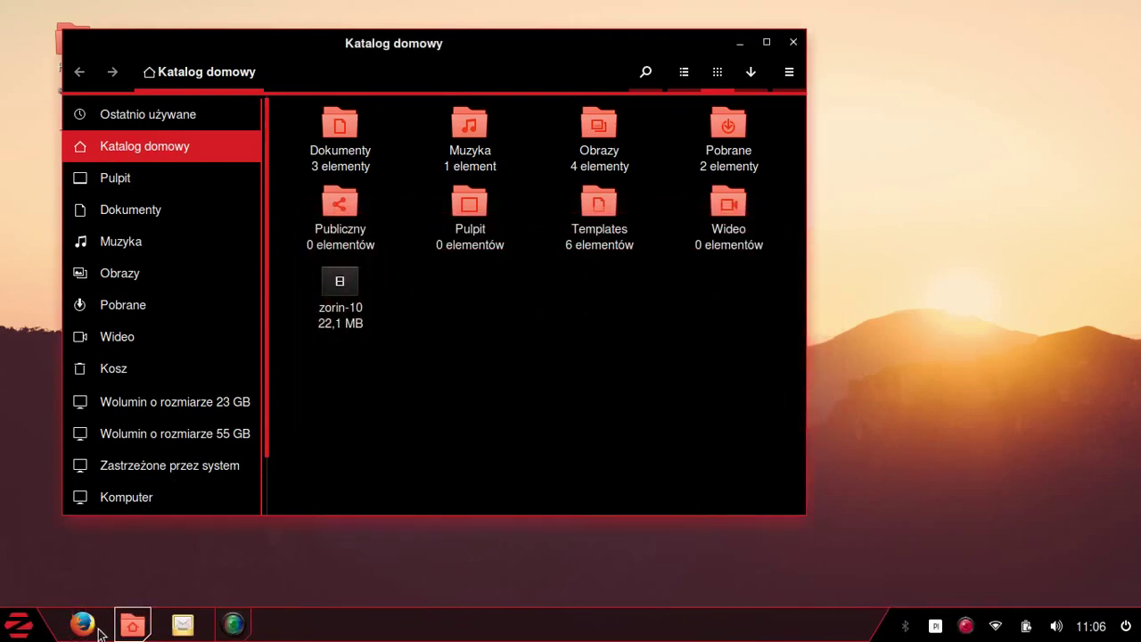
left_click(134, 624)
- Open the system settings from the Zorin Menu and view the Informacje overview of the computer
left_click(25, 635)
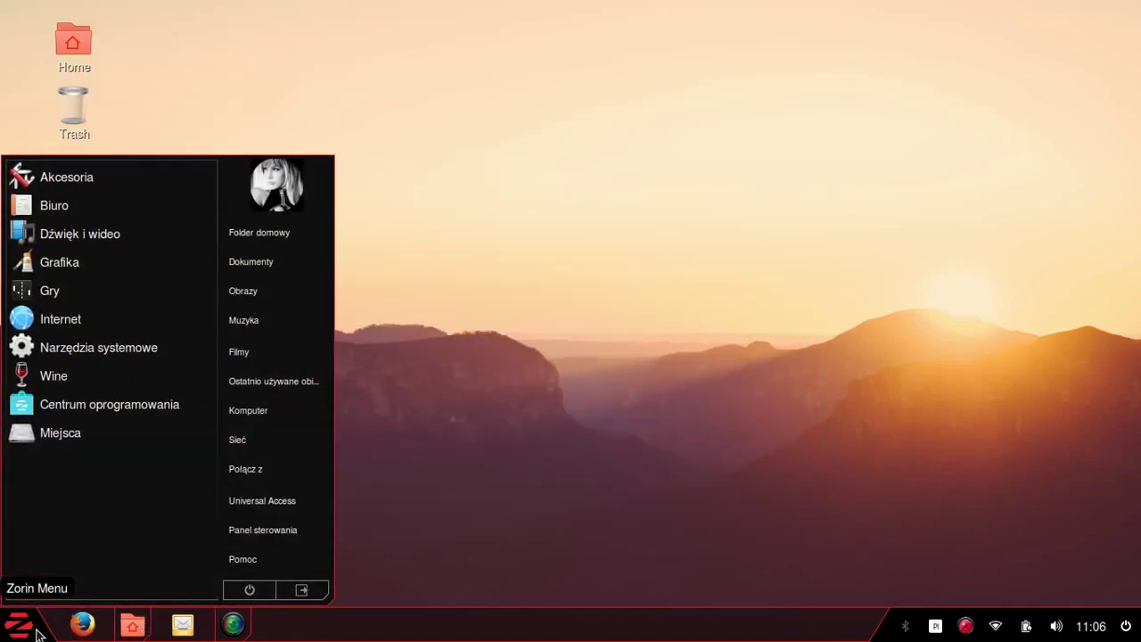
left_click(246, 531)
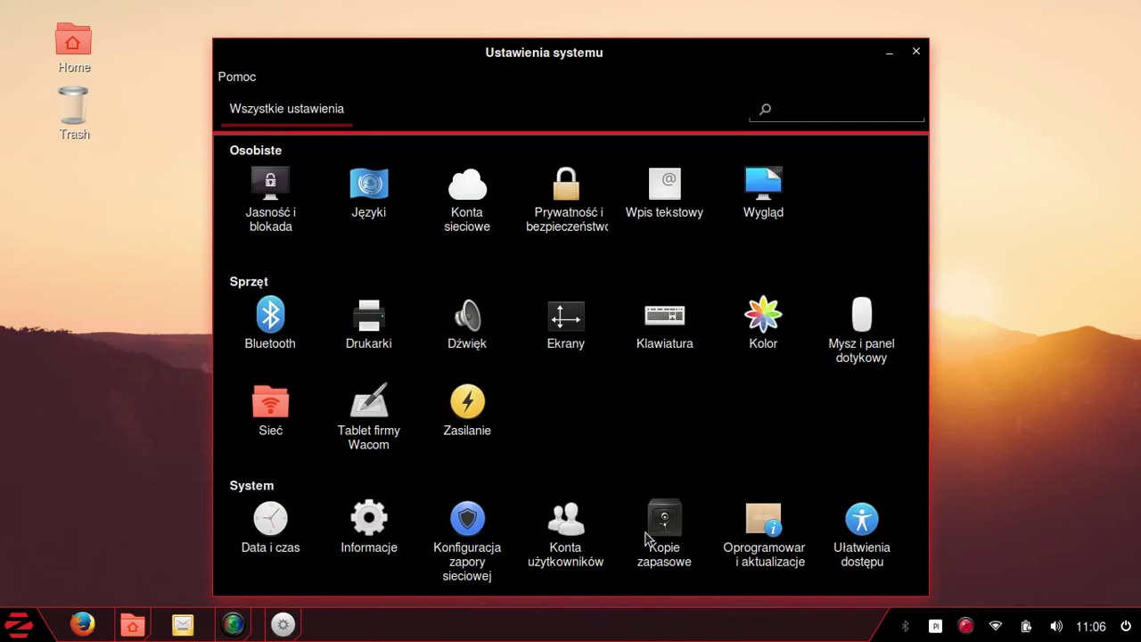
left_click(369, 521)
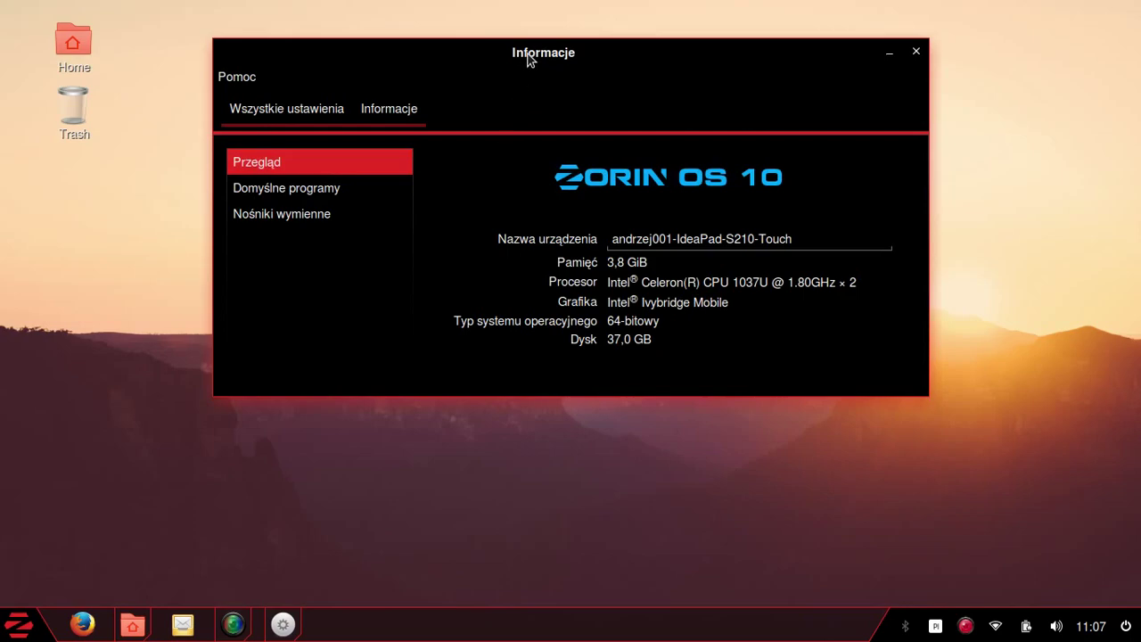
mouse_move(527, 58)
left_mouse_down()
mouse_move(549, 53)
mouse_move(638, 140)
mouse_move(501, 56)
mouse_move(548, 78)
mouse_move(668, 193)
mouse_move(349, 216)
mouse_move(335, 237)
mouse_move(506, 53)
left_mouse_up()
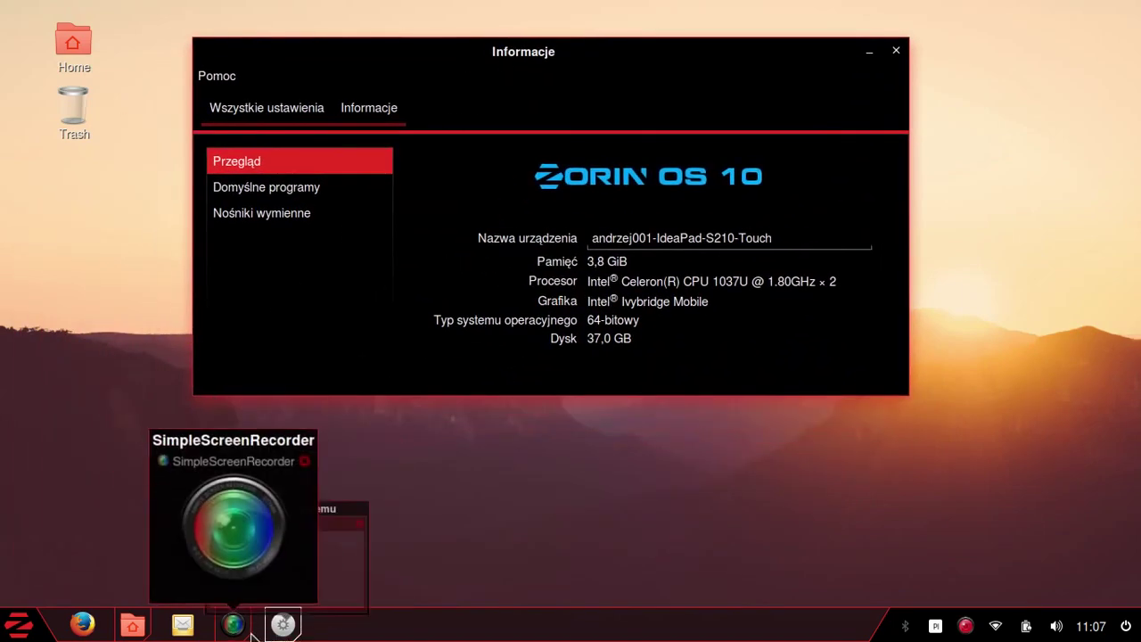
- Restore the home folder window, browse the Obrazy, Pobrane and Wideo folders, and close it
left_click(178, 494)
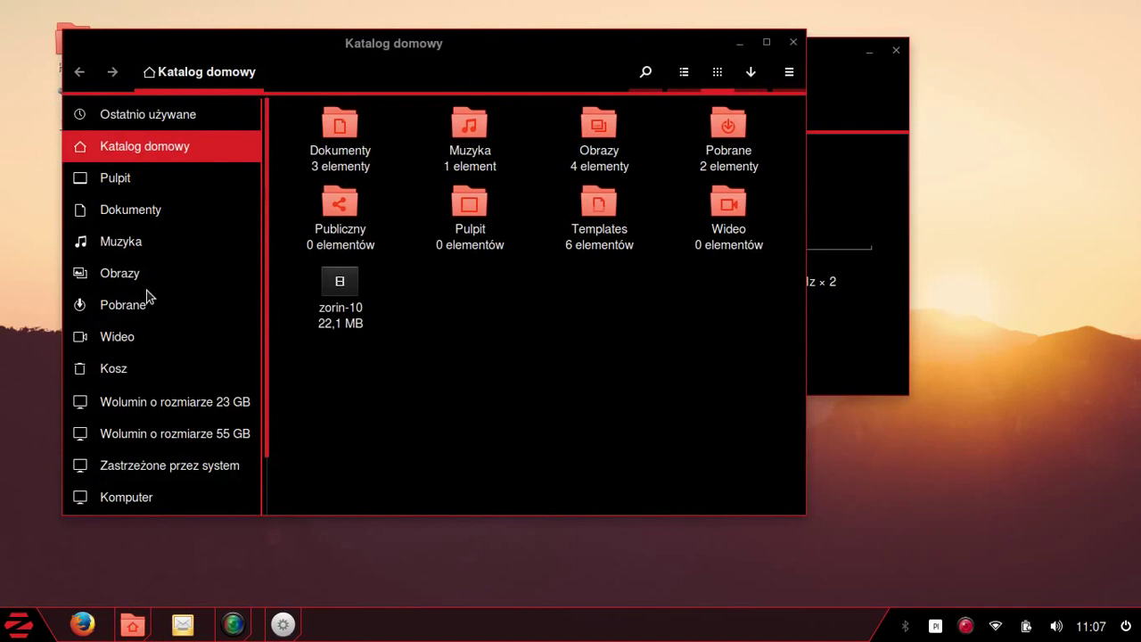
left_click(145, 275)
left_click(138, 300)
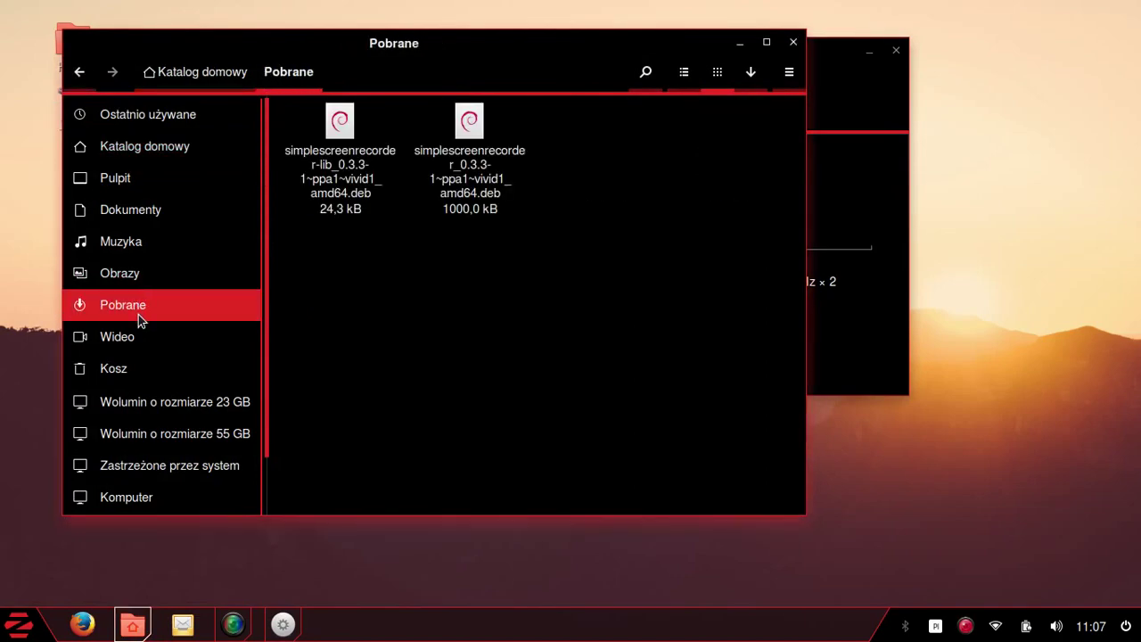
left_click(138, 336)
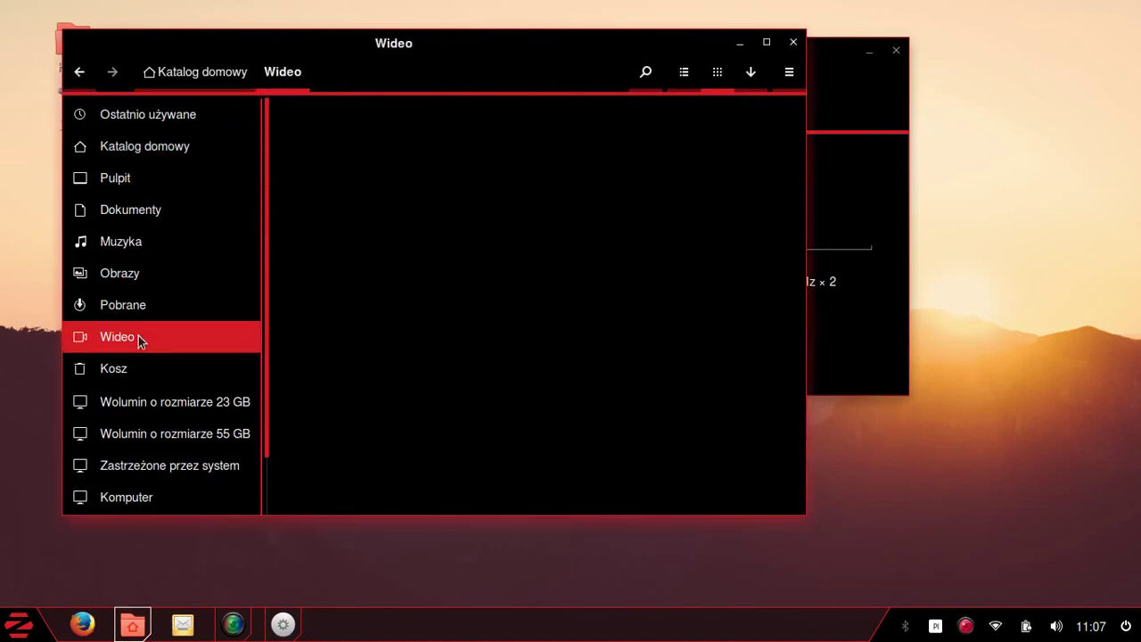
left_click(793, 42)
right_click(62, 466)
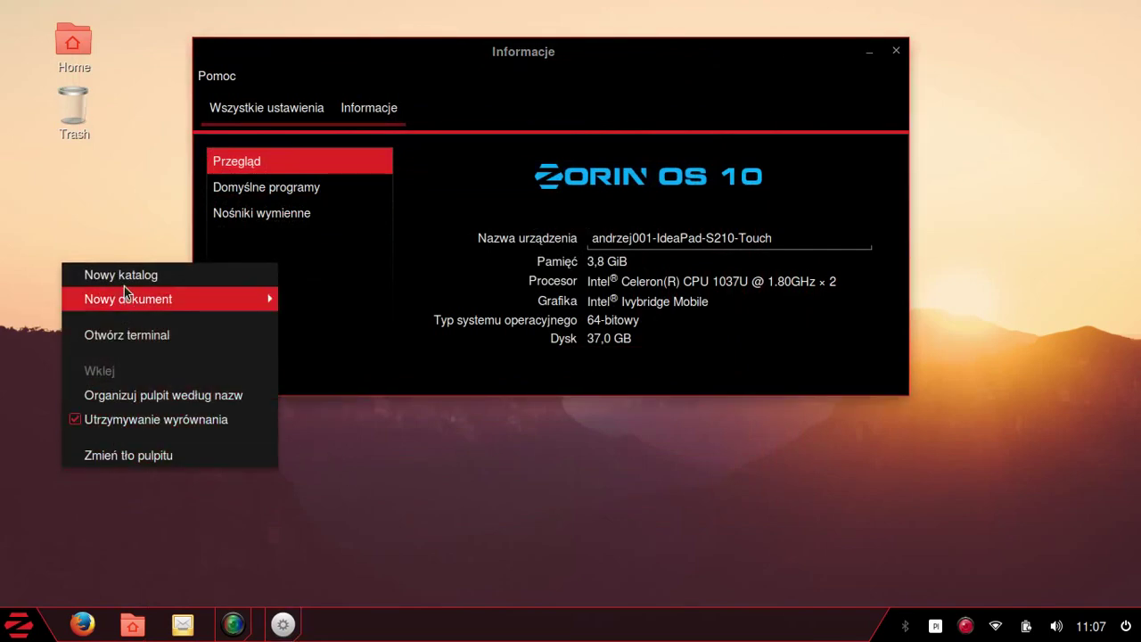
left_click(116, 243)
- Review the available icon themes in the Zorin Menu preferences, set the sound theme to Default, and decline restarting the menu
right_click(29, 636)
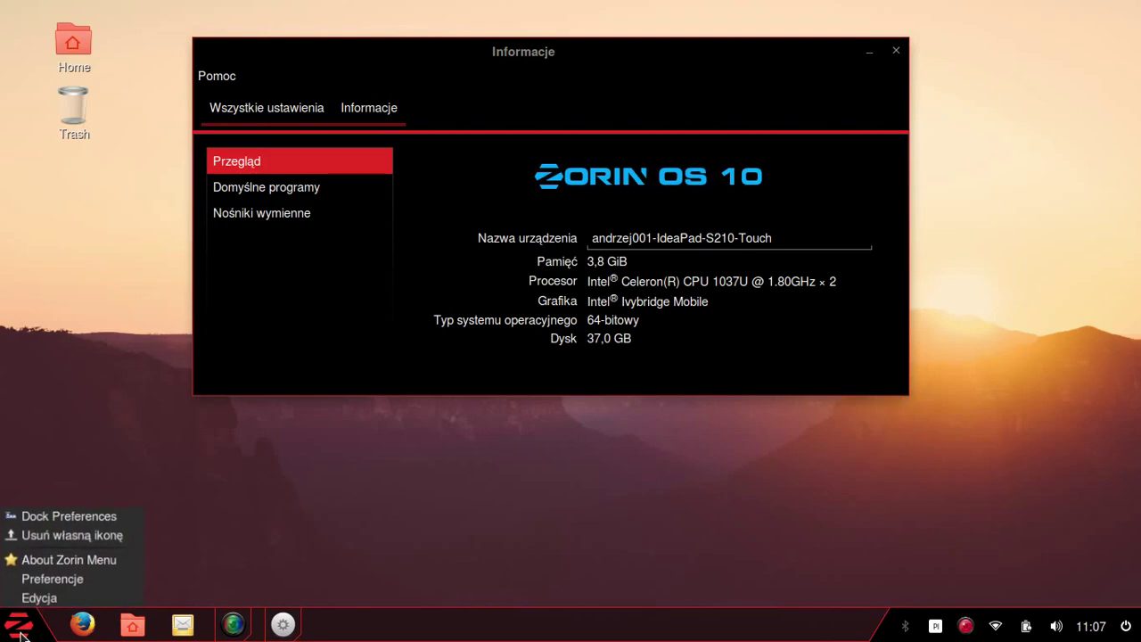
left_click(50, 579)
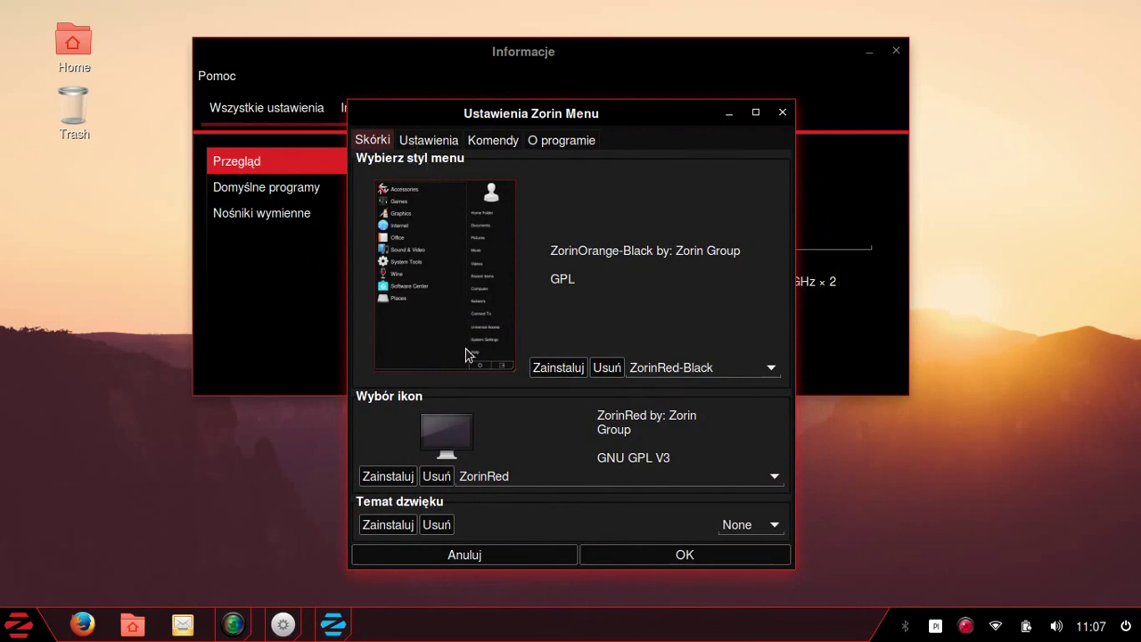
left_click(685, 479)
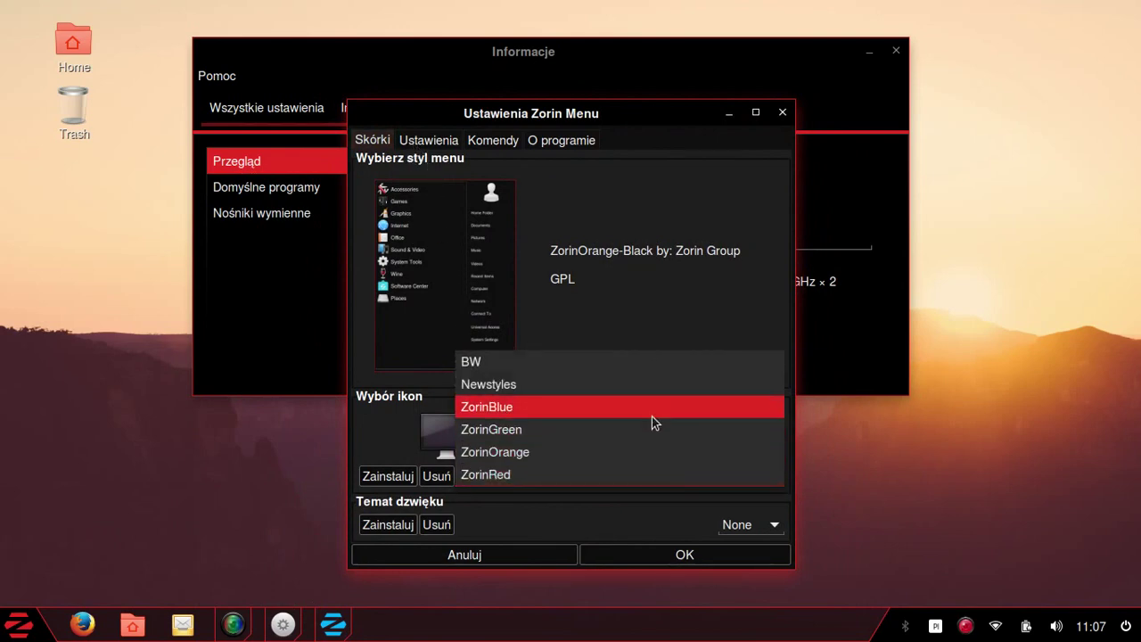
left_click(637, 502)
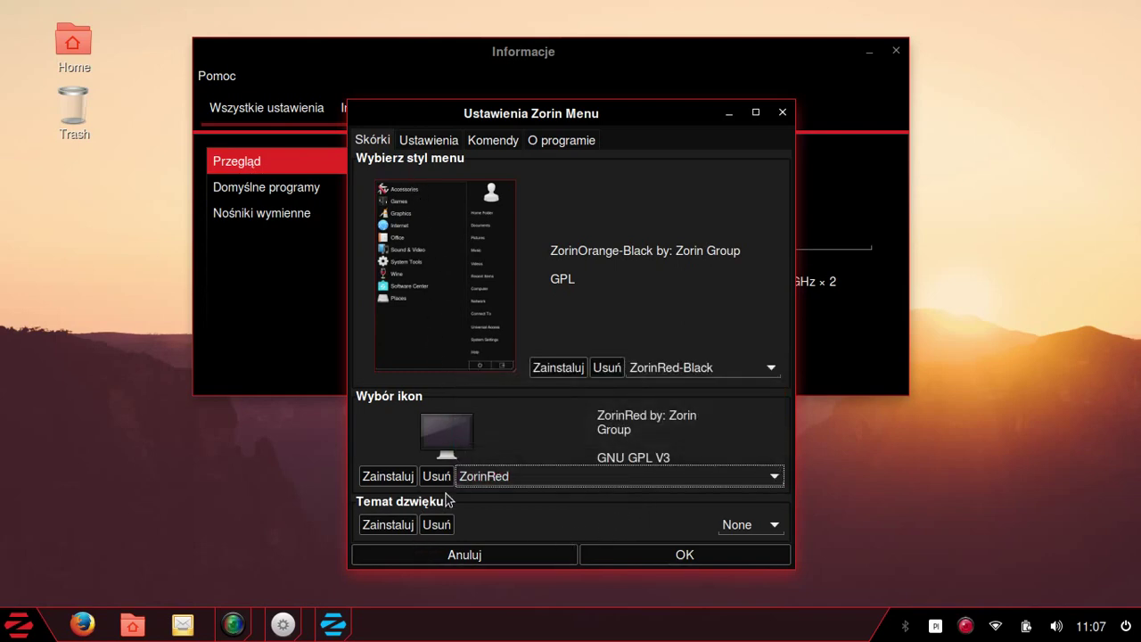
left_click(736, 527)
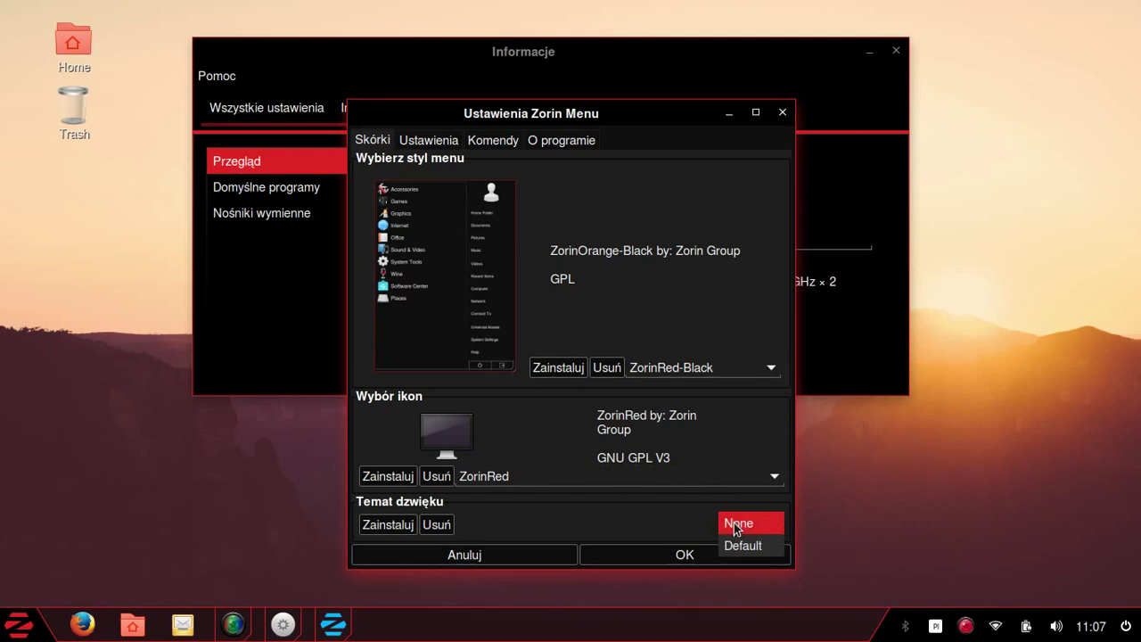
left_click(738, 543)
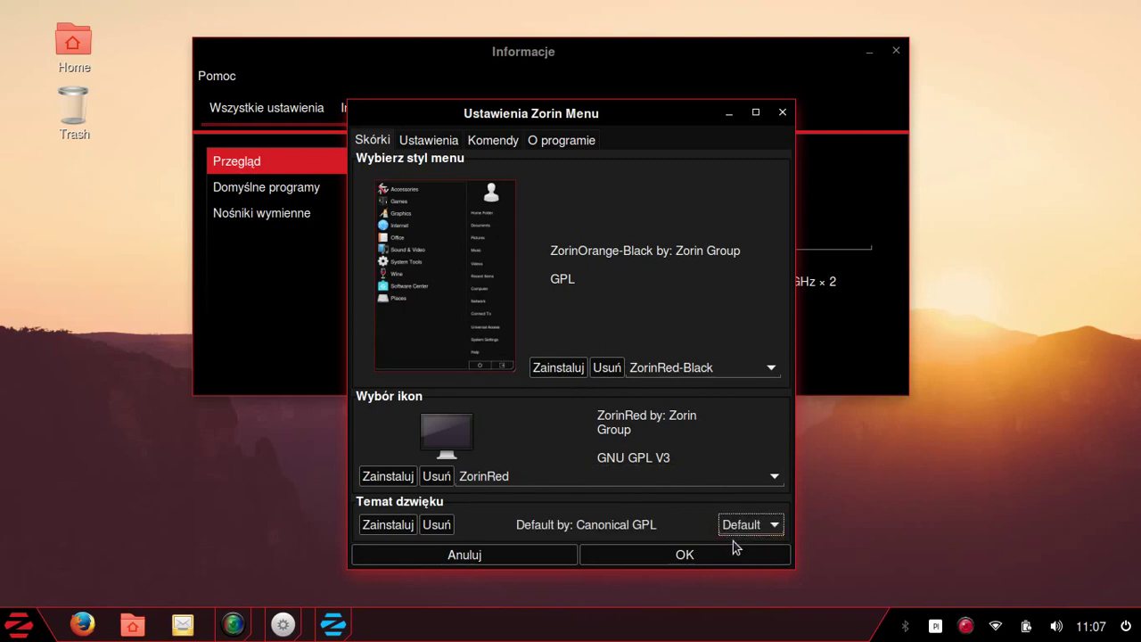
left_click(692, 555)
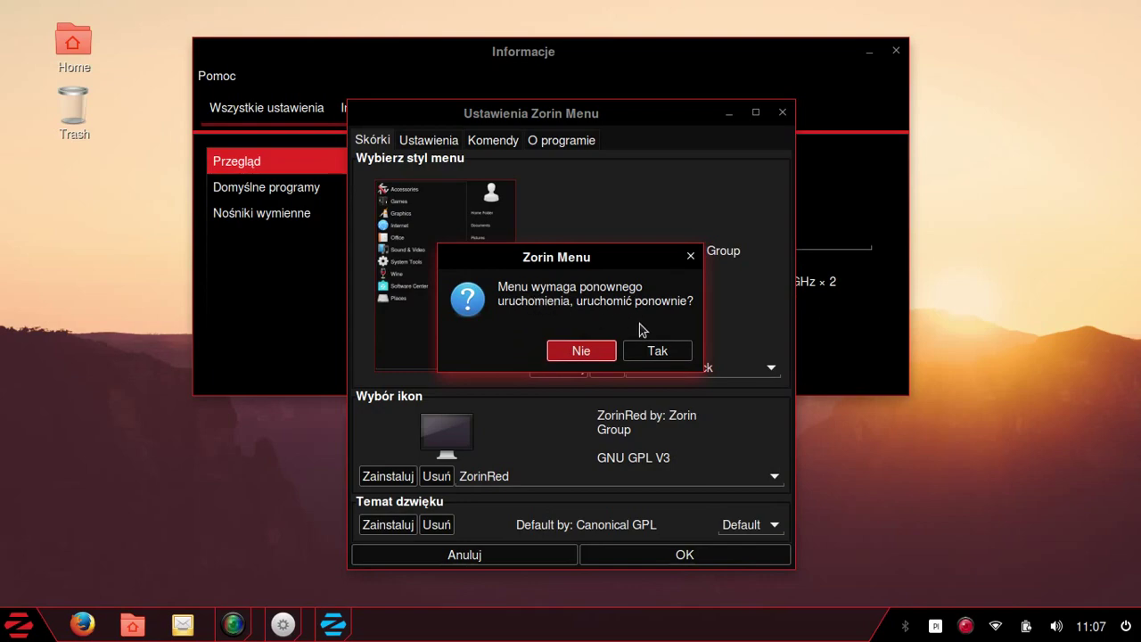
left_click(594, 357)
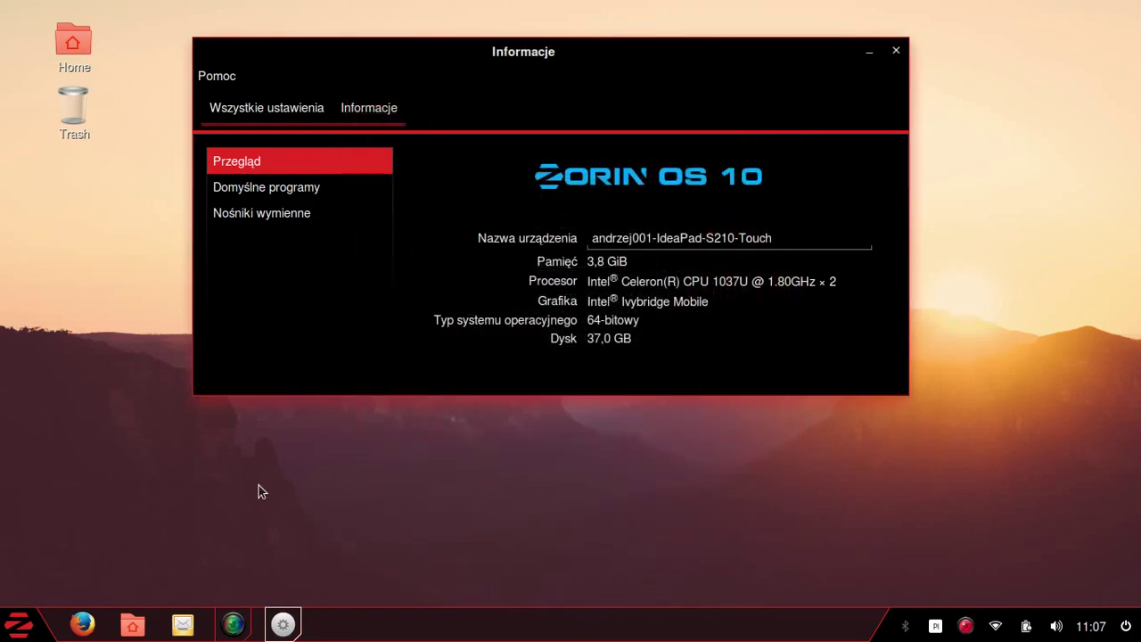
- Review the Ustawienia, Komendy and O programie pages of the Zorin Menu preferences and leave without saving
right_click(38, 608)
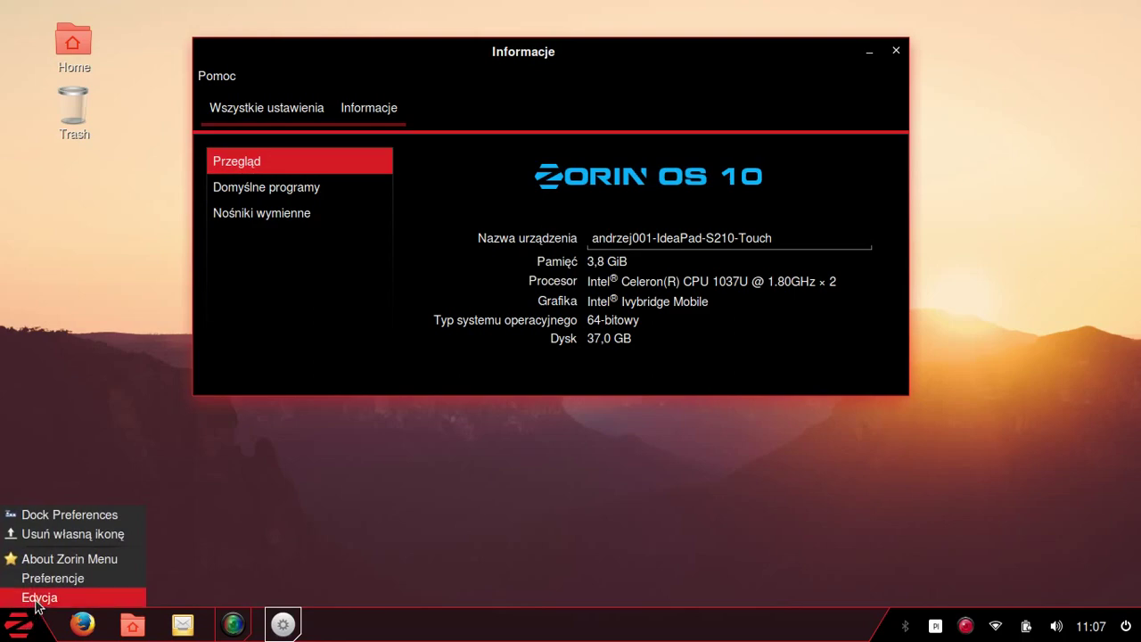
left_click(37, 596)
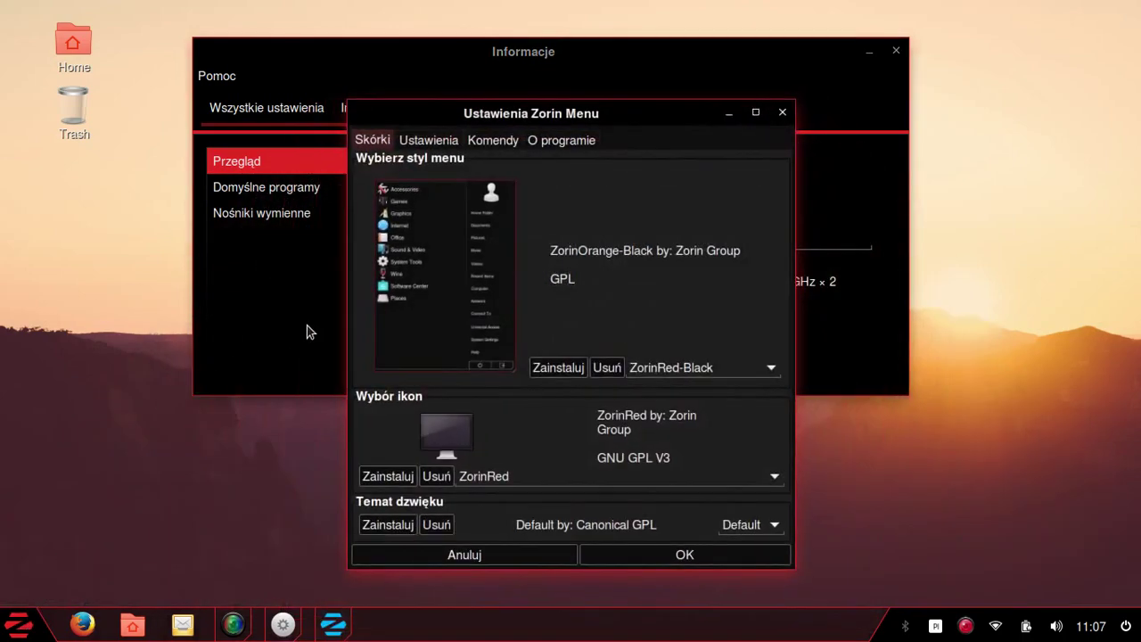
left_click(428, 140)
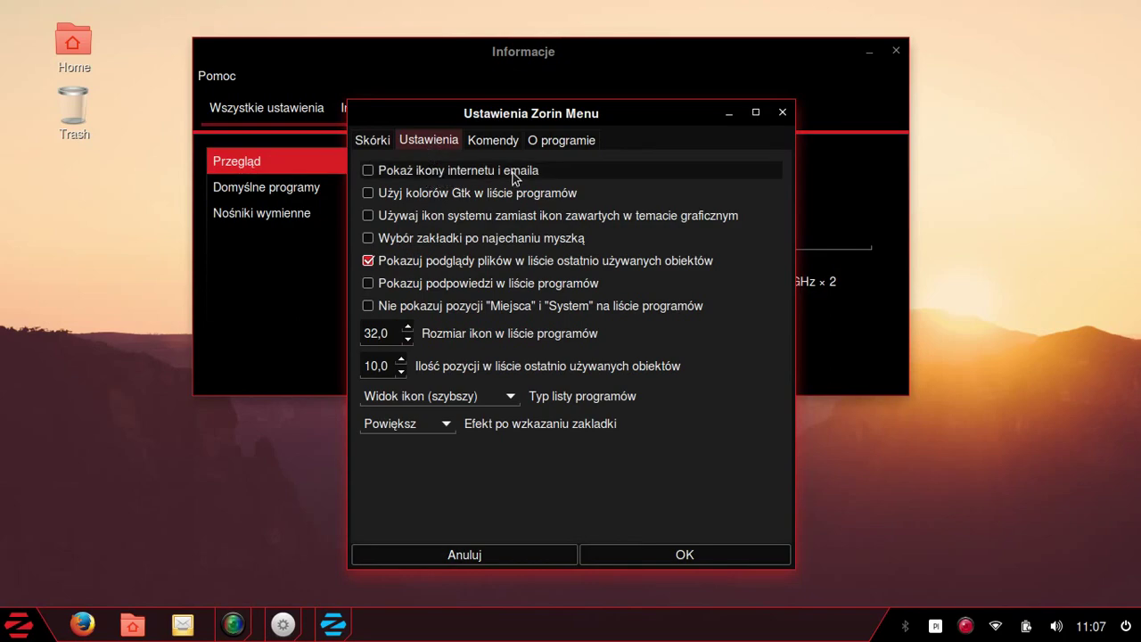
left_click(493, 141)
left_click(541, 144)
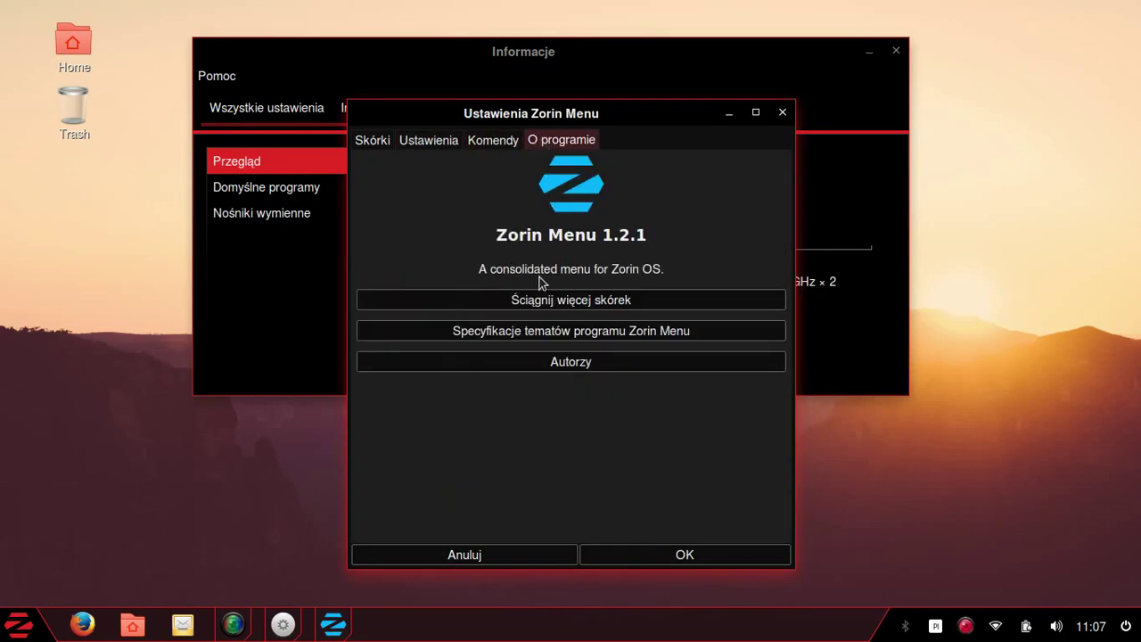
left_click(478, 556)
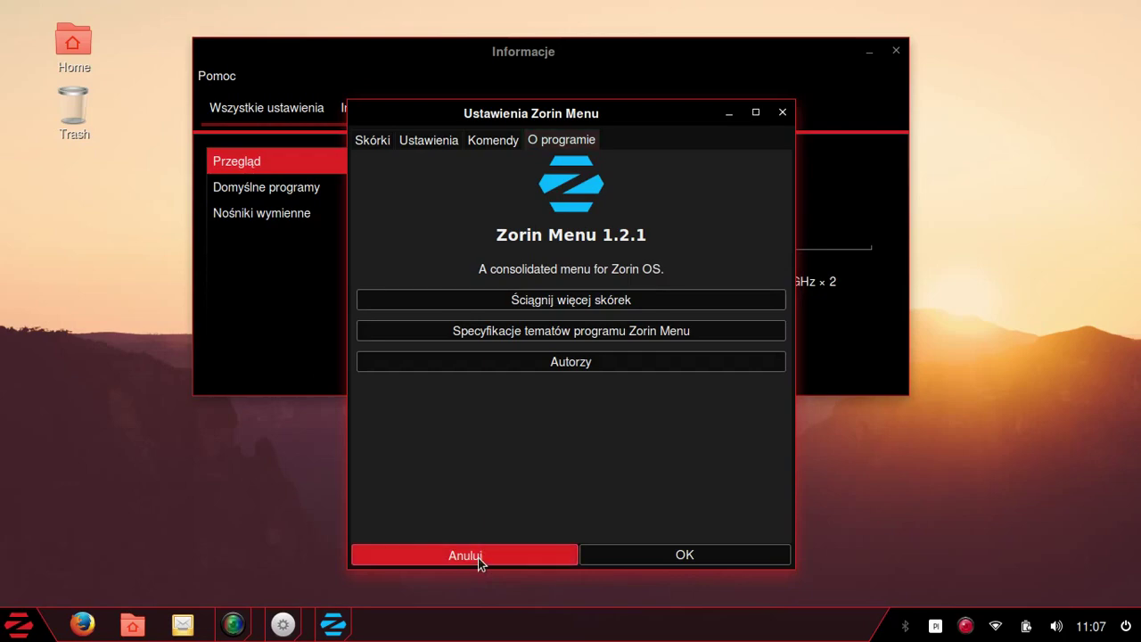
- Open the Zorin Menu editor, browse its Programowanie, Ułatwienia dostępu, Internet and neighbouring categories, and close it
right_click(23, 625)
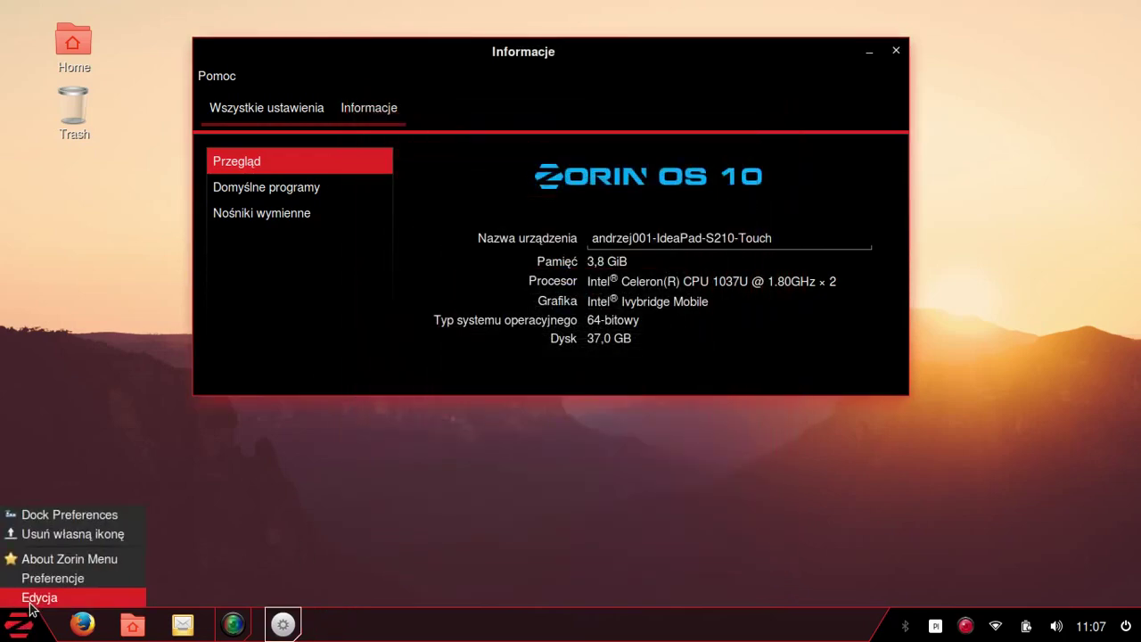
left_click(31, 597)
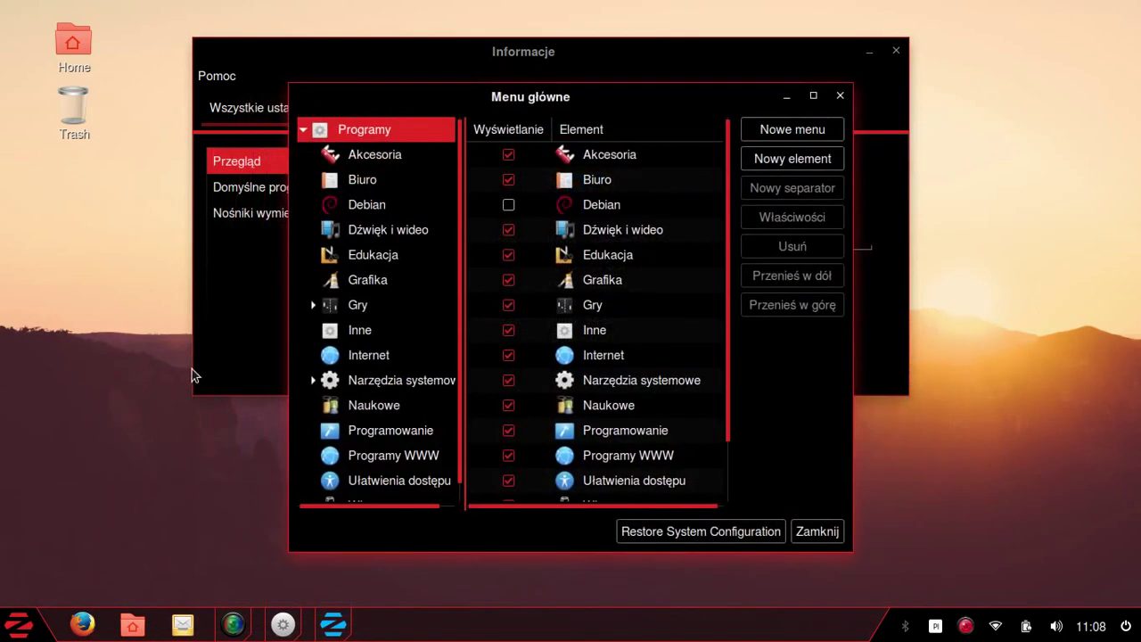
scroll(357, 191, "down", 1)
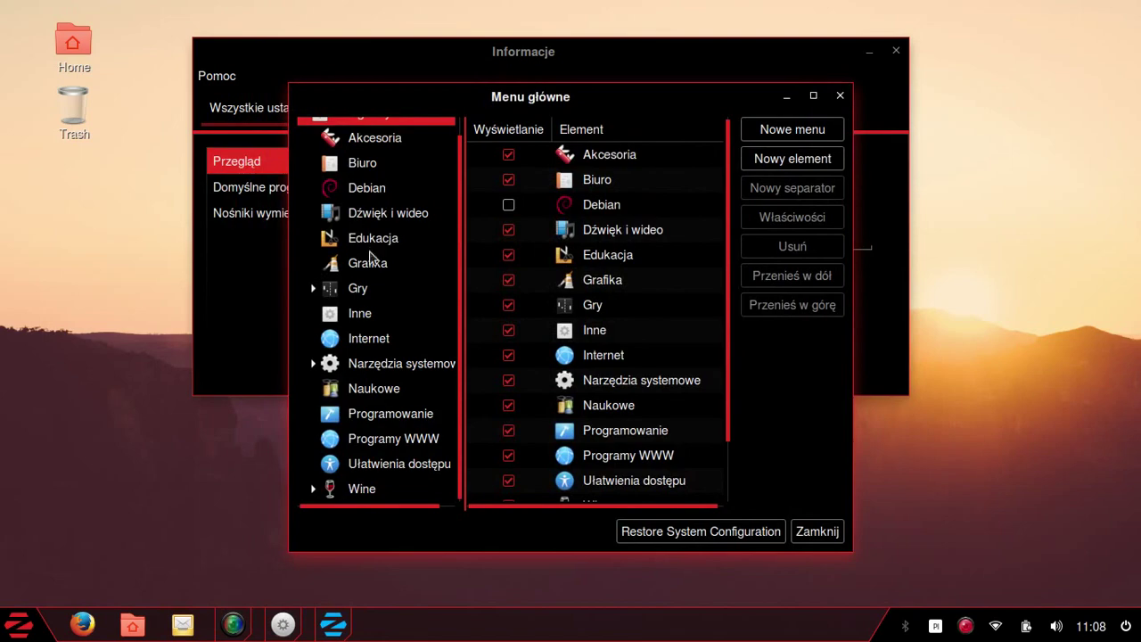
left_click(362, 313)
left_click(413, 394)
left_click(411, 416)
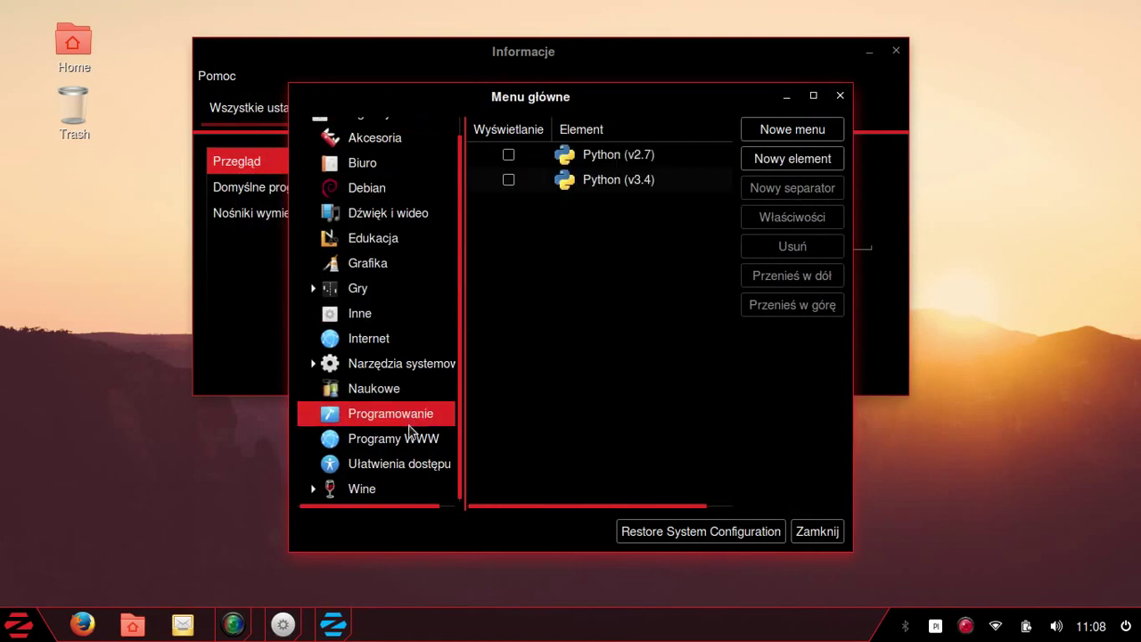
left_click(411, 448)
left_click(407, 469)
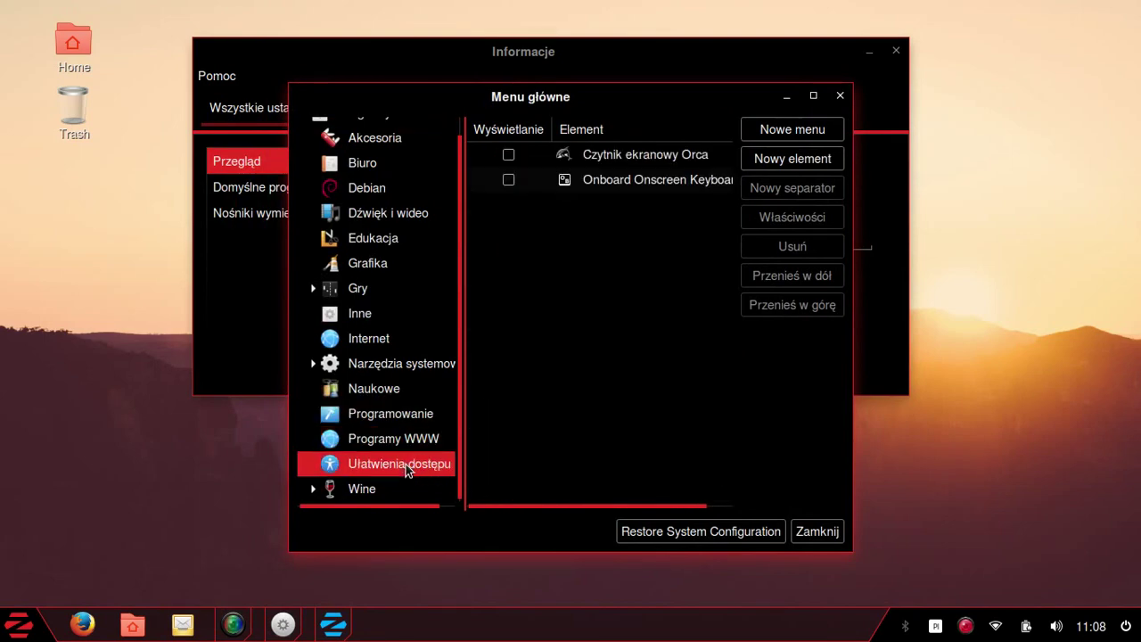
left_click(389, 349)
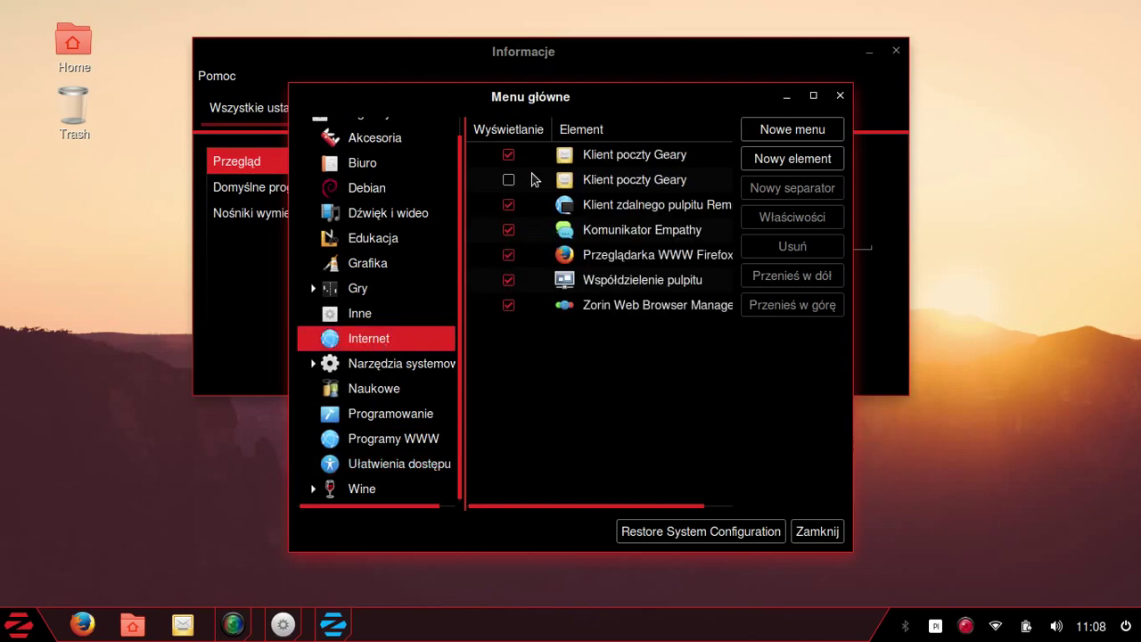
left_click(816, 531)
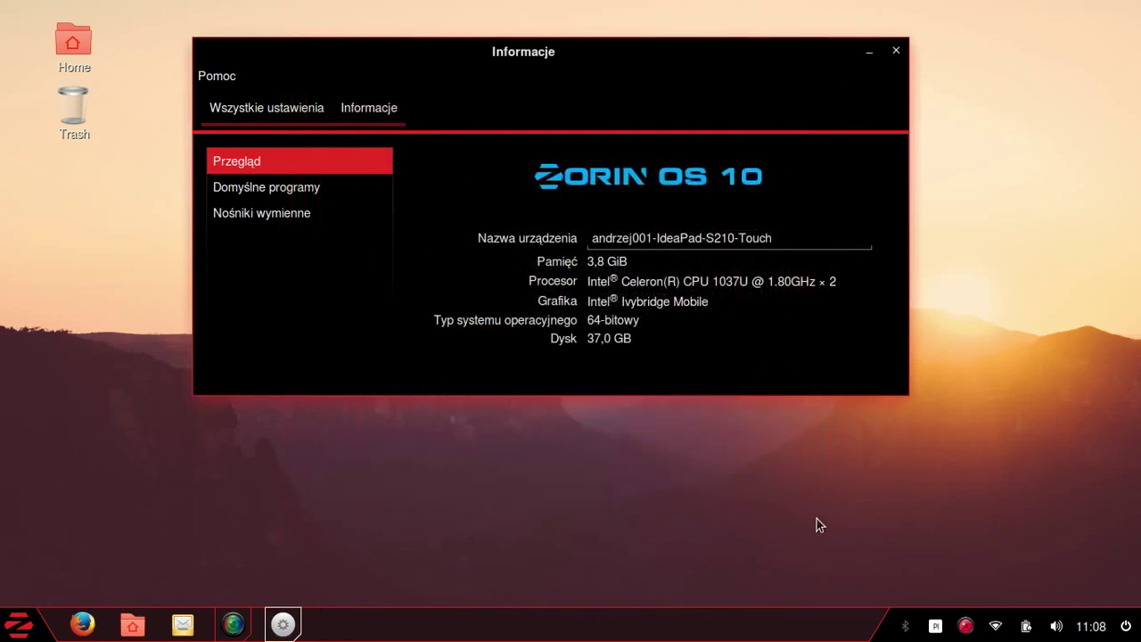
- View the About information for the Nawigator Okien Avant dock and close it
right_click(457, 630)
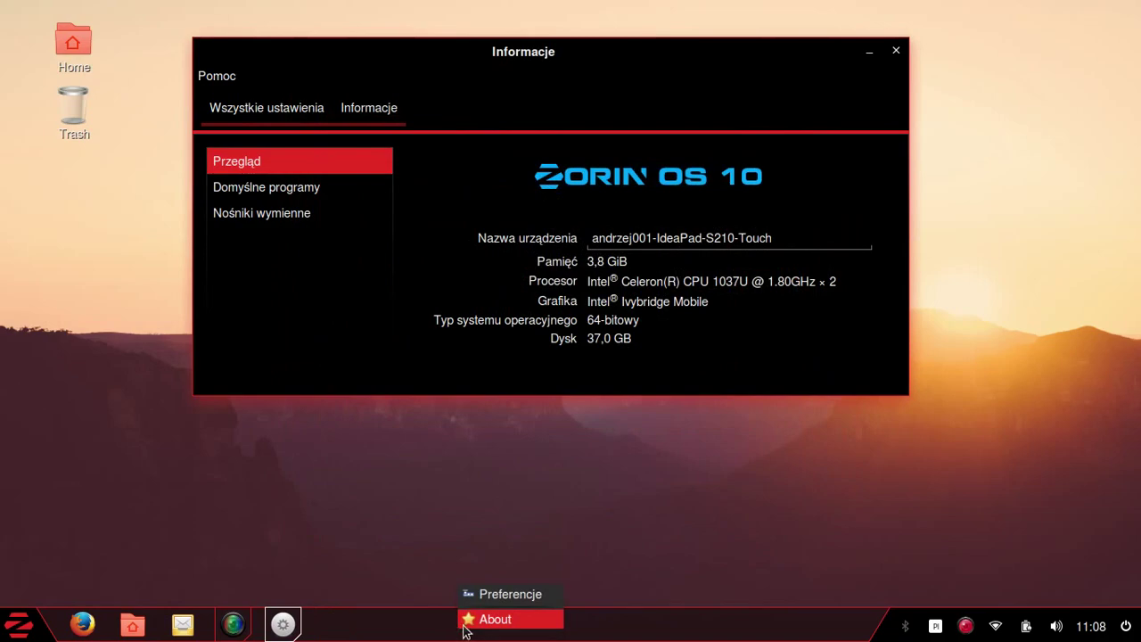
left_click(463, 622)
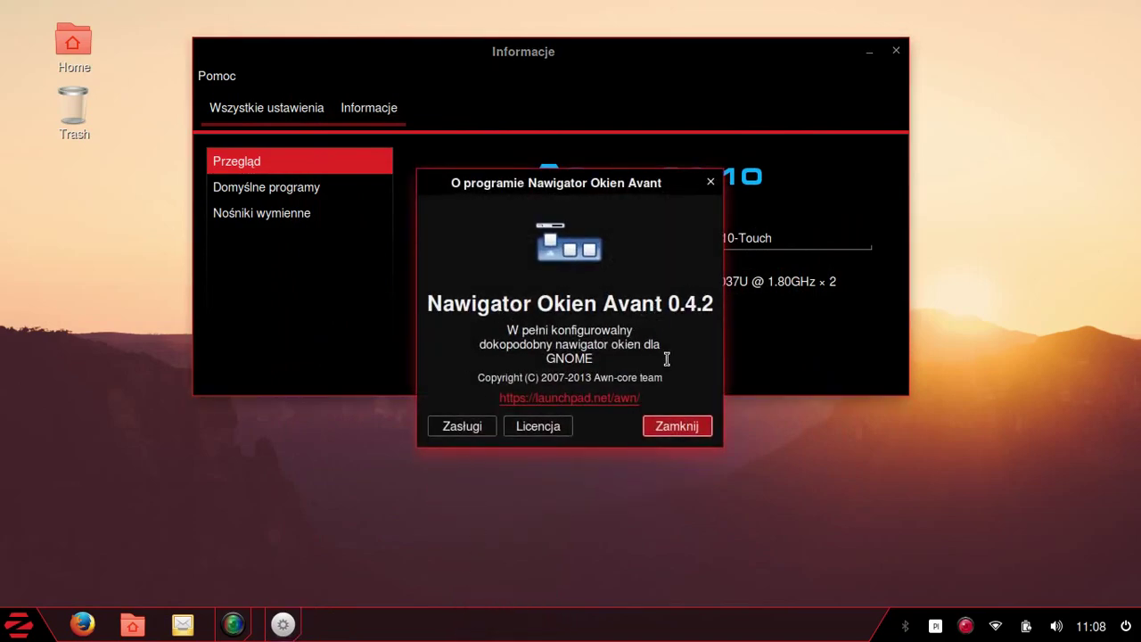
left_click(674, 426)
- Open the dock's preferences at the Menedżer zadań page and move the Informacje and Ustawienia Awn windows apart
right_click(534, 631)
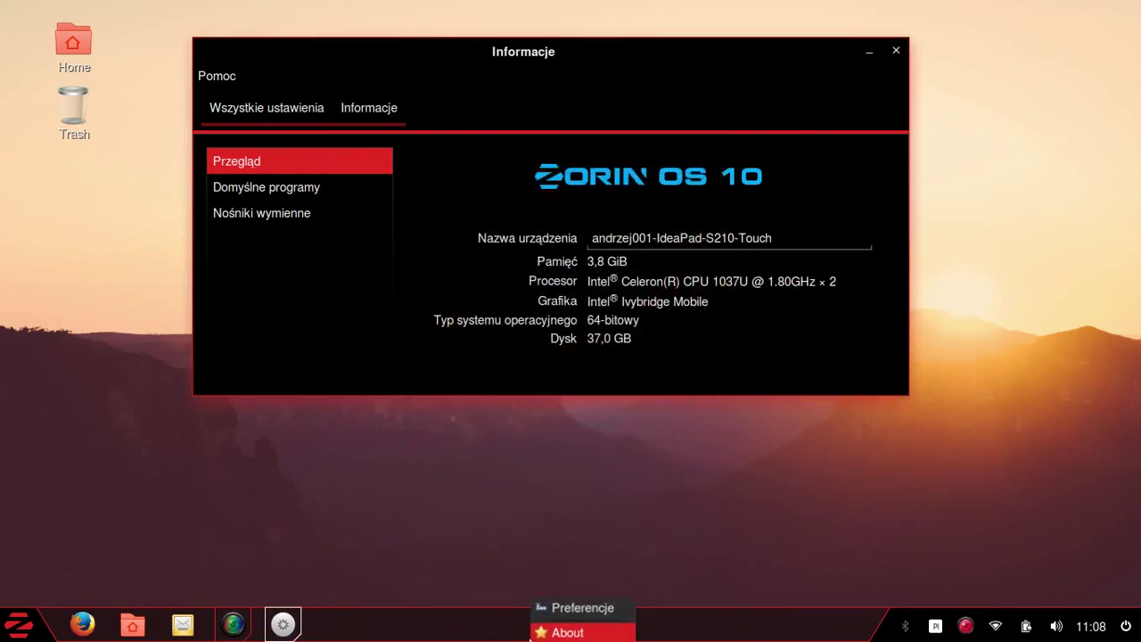
left_click(561, 609)
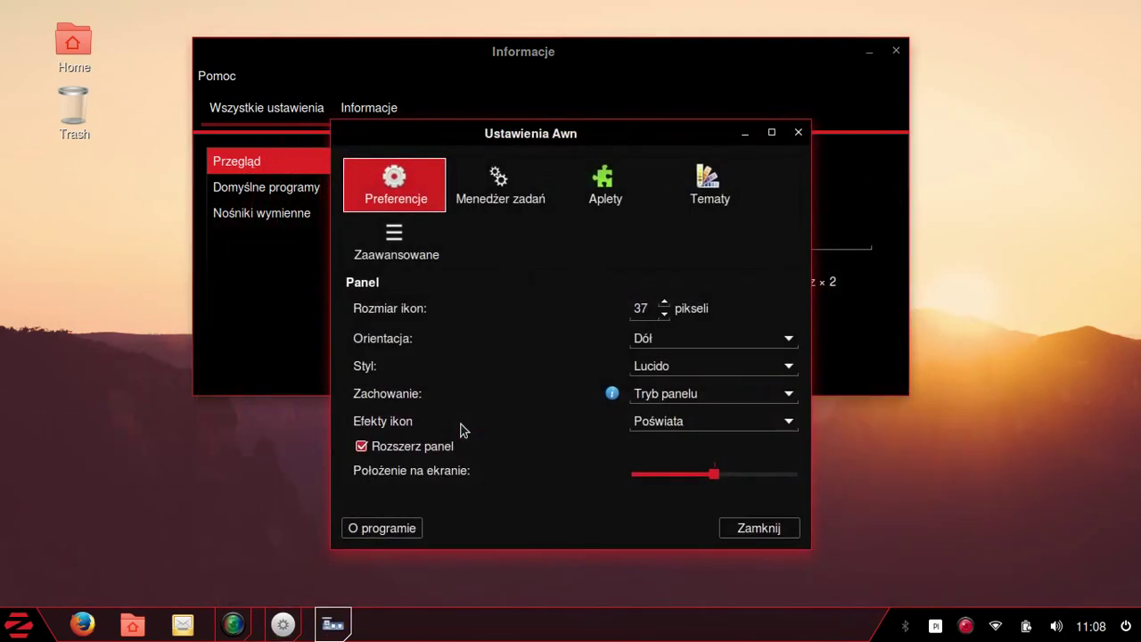
left_click(497, 181)
left_click_drag(538, 51, 722, 33)
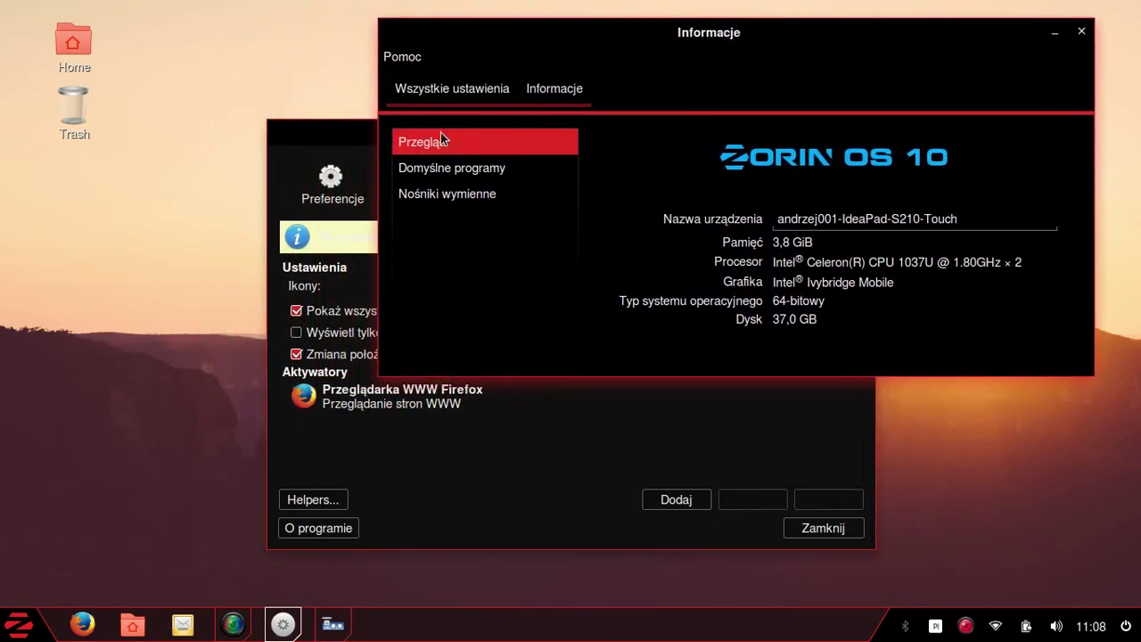
left_click_drag(359, 133, 156, 134)
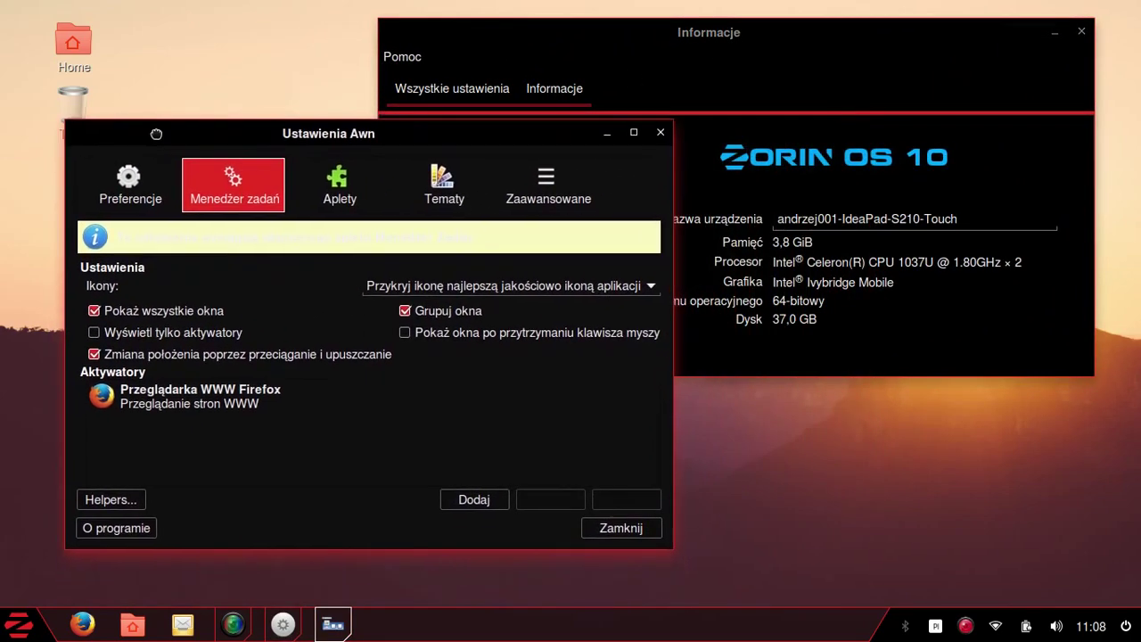
- Review the dock's Zachowanie options without changing them, the Menedżer zadań page and the list of available applets
left_click(118, 207)
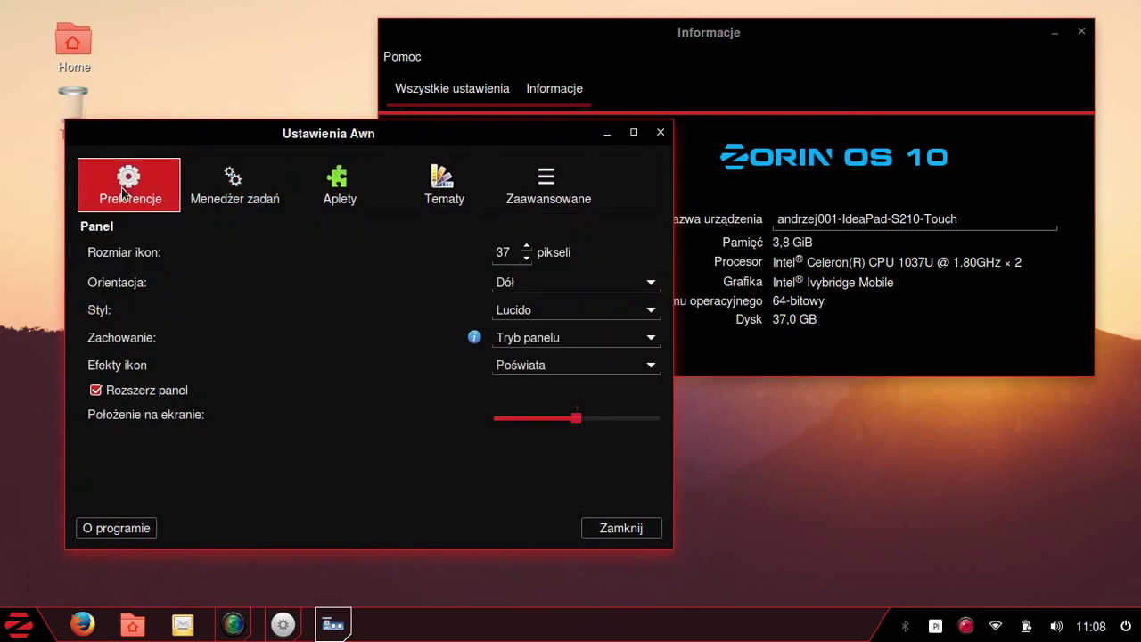
left_click(563, 339)
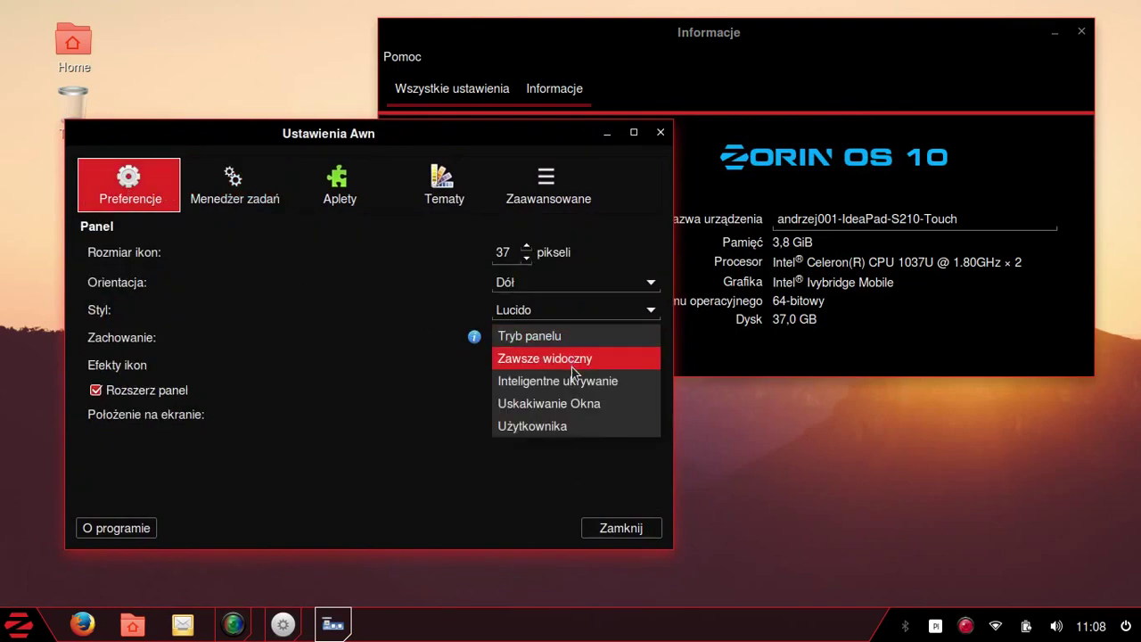
left_click(359, 314)
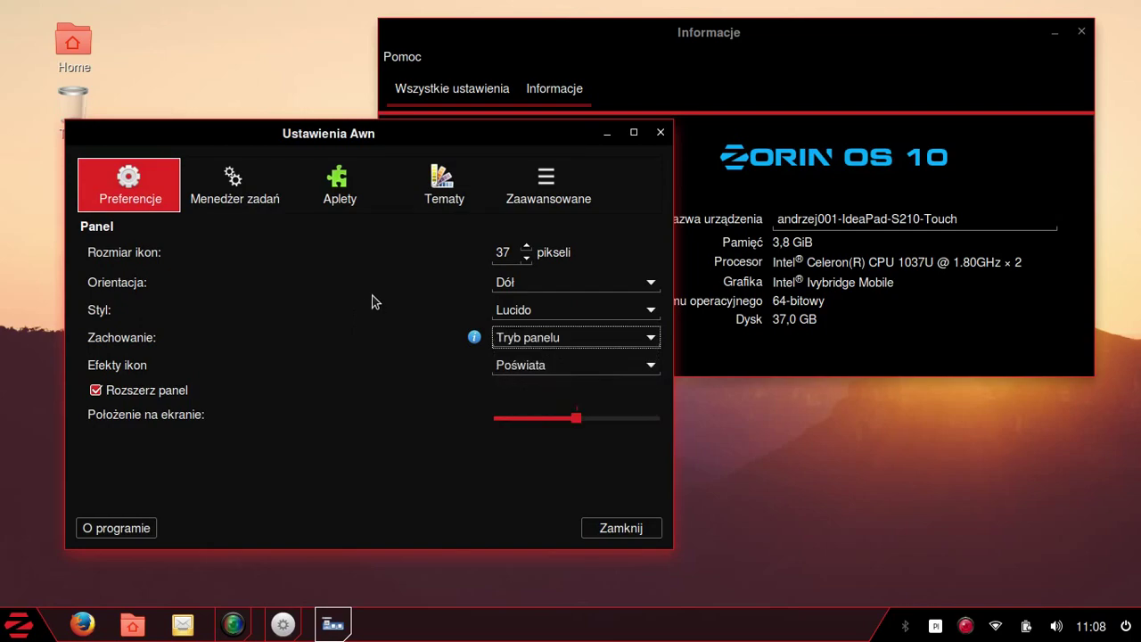
left_click(251, 182)
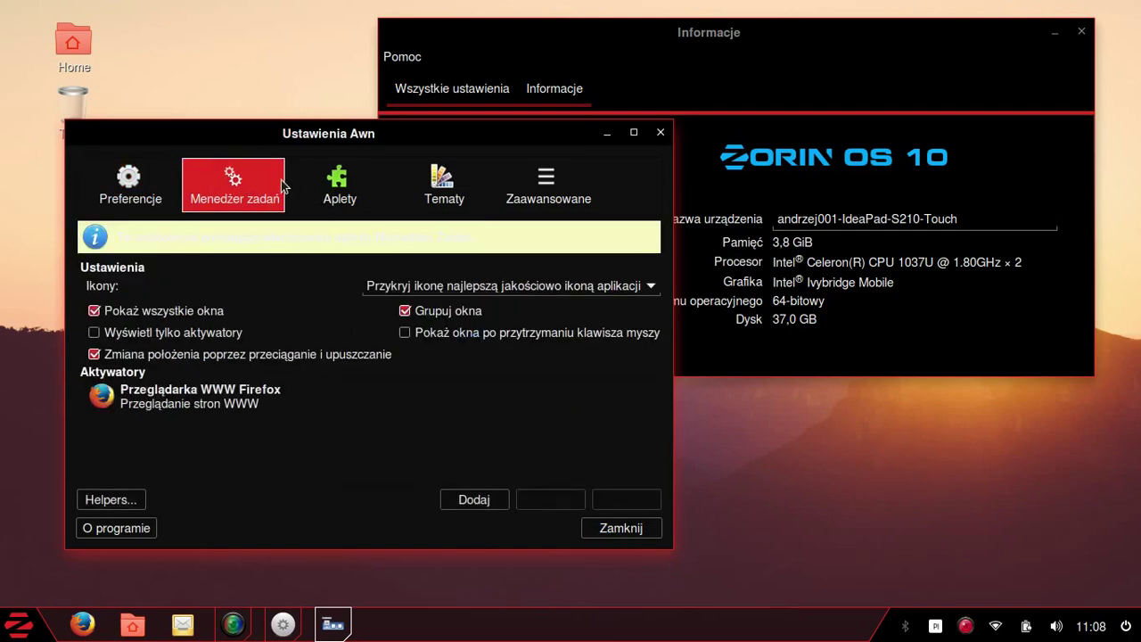
left_click(312, 183)
scroll(303, 268, "down", 5)
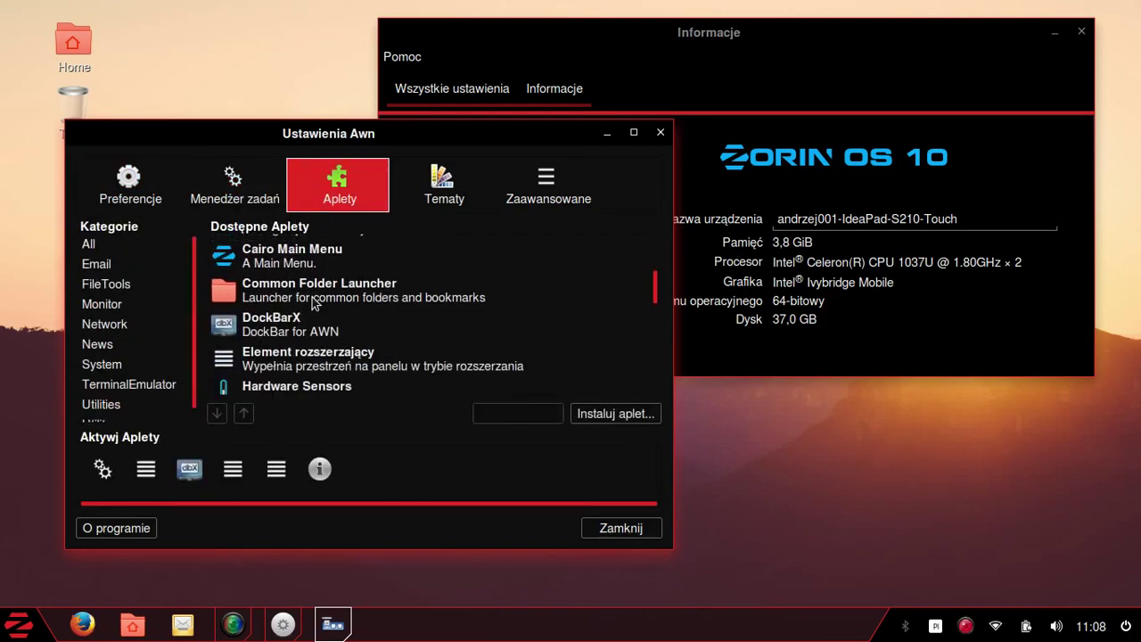
- Browse the dock themes and apply ZorinOrange-Black
left_click(452, 205)
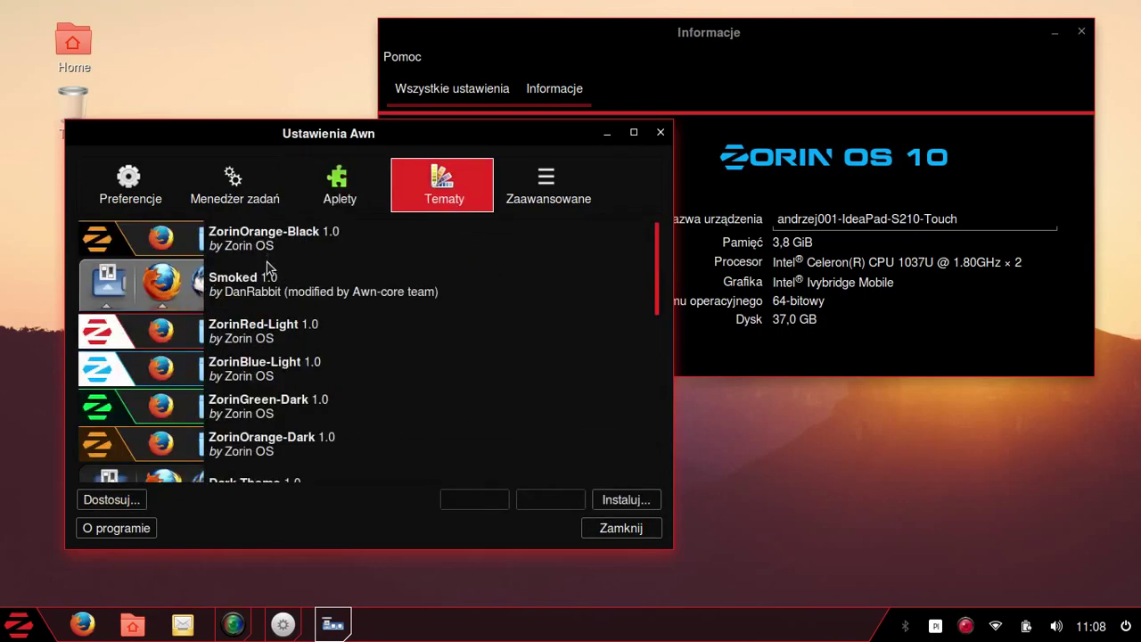
scroll(303, 259, "down", 2)
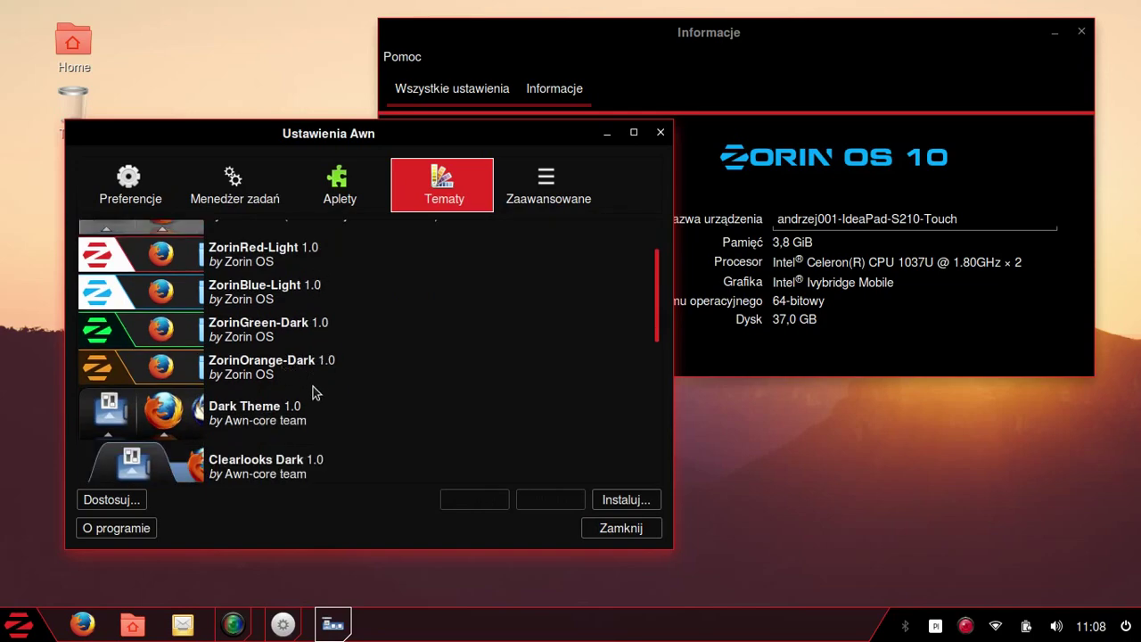
scroll(284, 380, "up", 2)
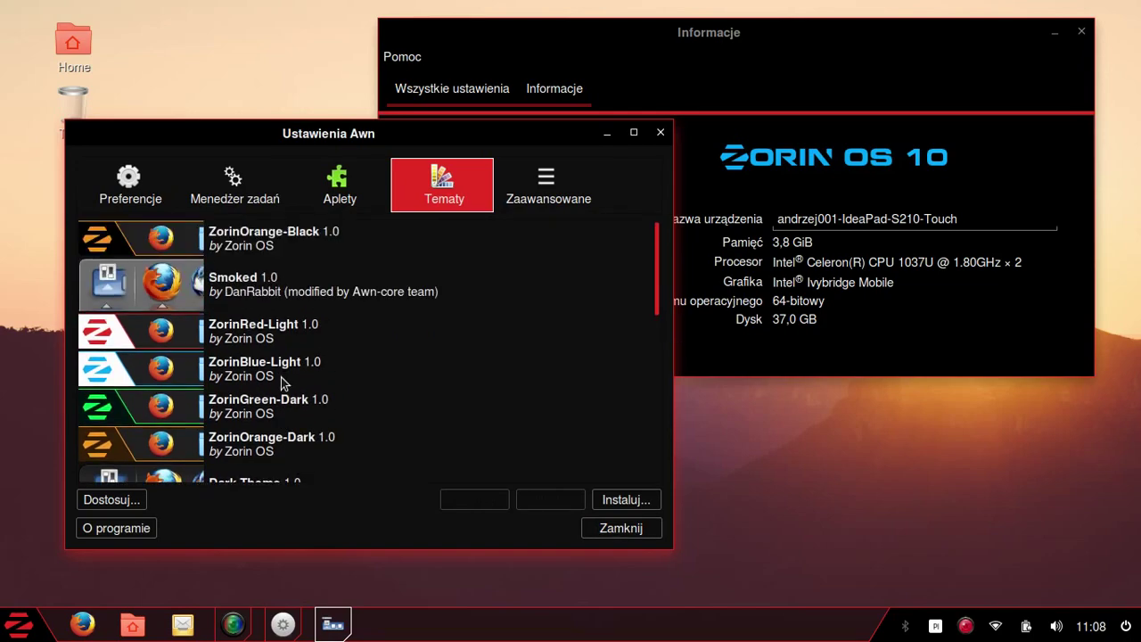
scroll(295, 258, "down", 2)
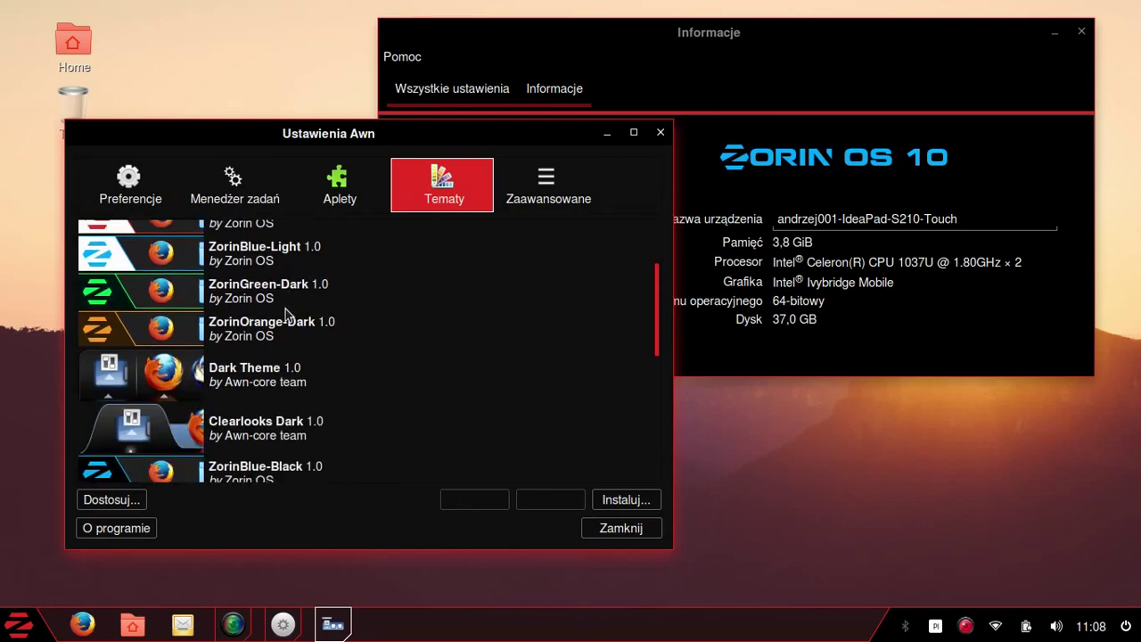
scroll(285, 312, "up", 3)
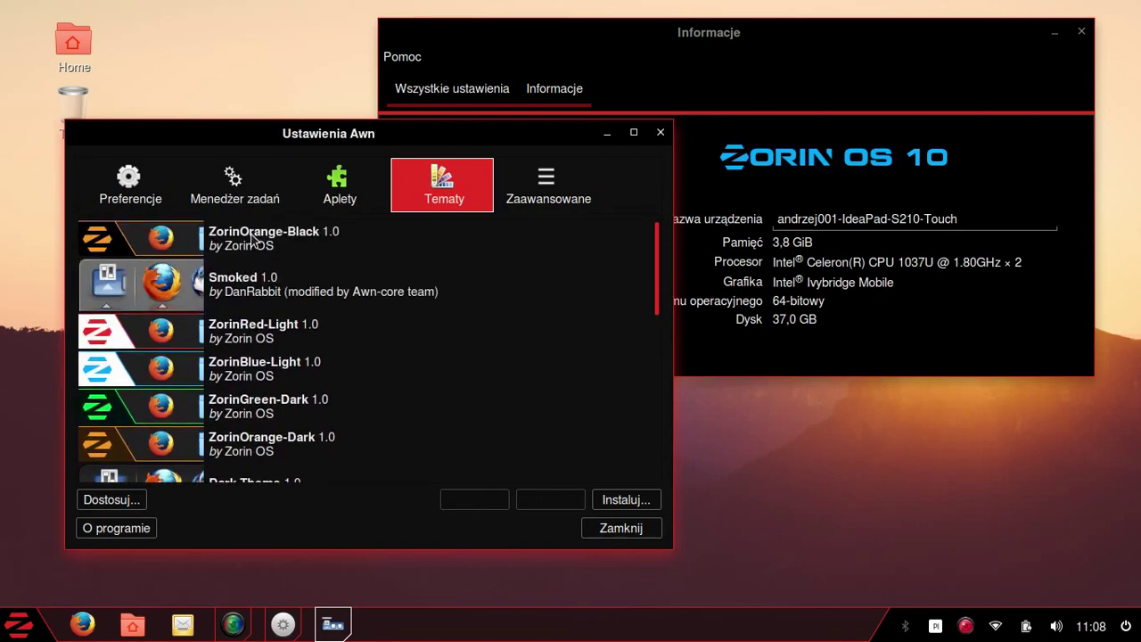
left_click(254, 237)
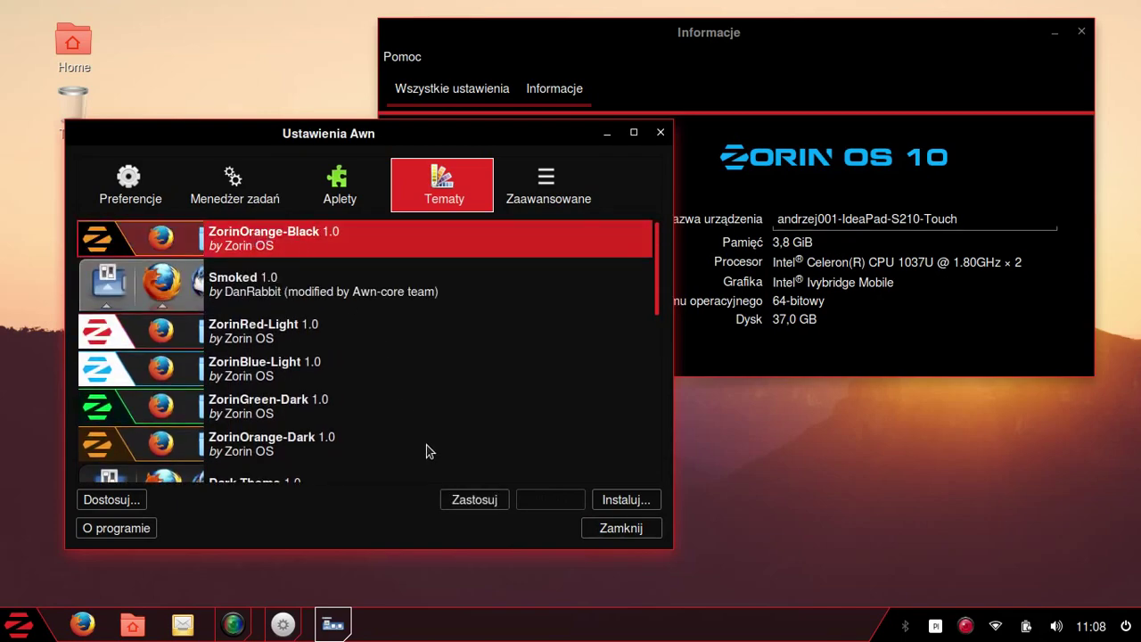
left_click(463, 502)
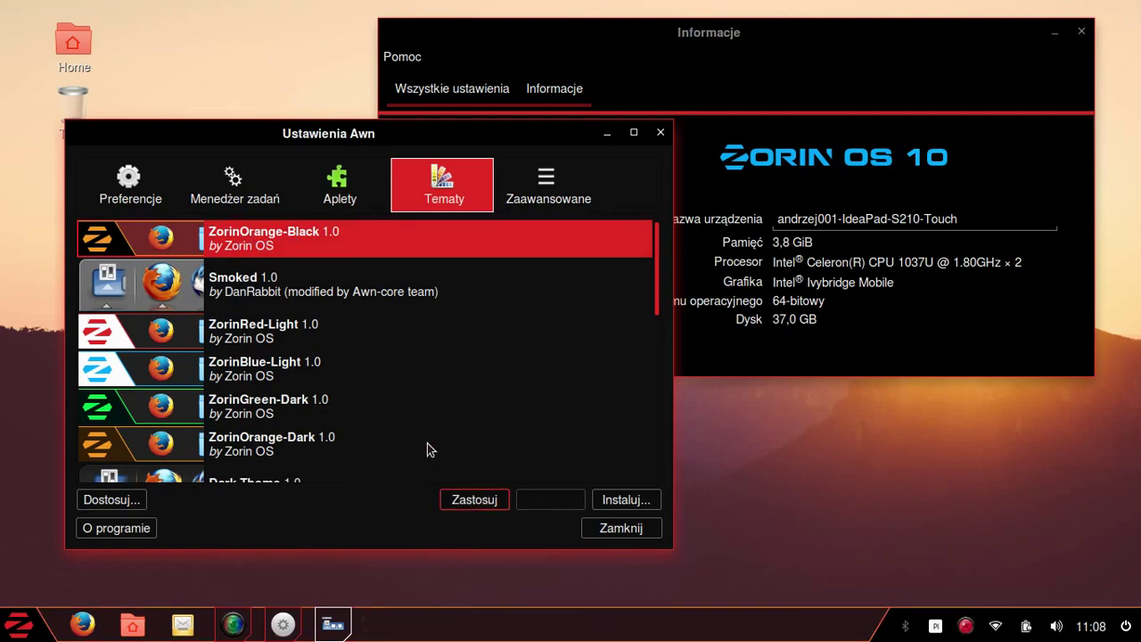
- Apply the ZorinRed-Black theme to the dock
scroll(276, 390, "down", 3)
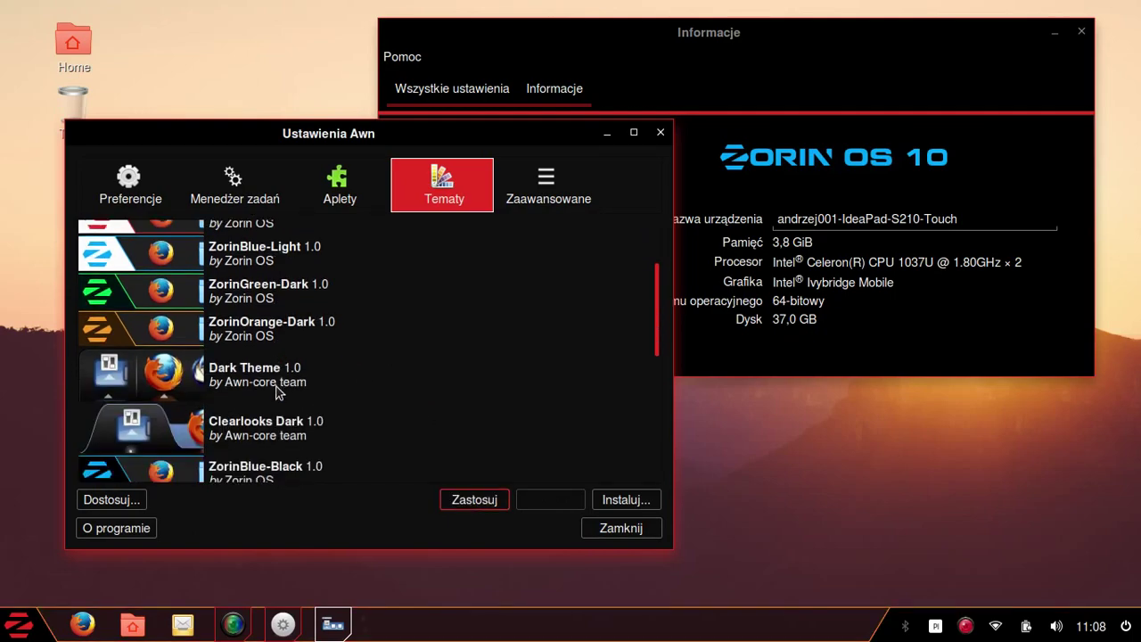
scroll(276, 390, "down", 3)
left_click(249, 457)
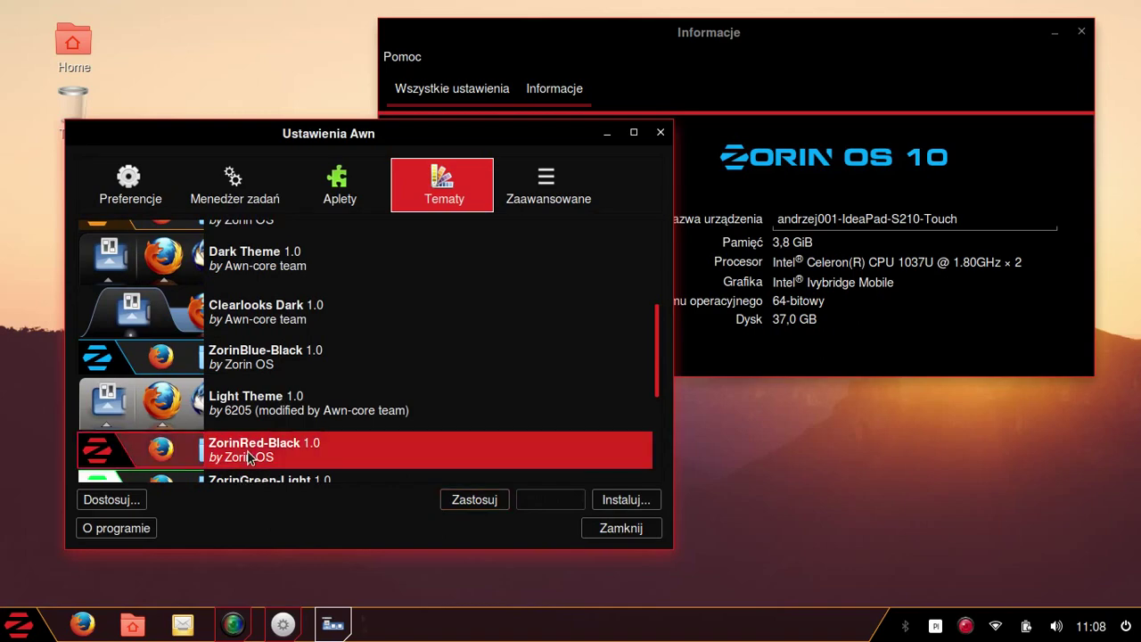
left_click(470, 499)
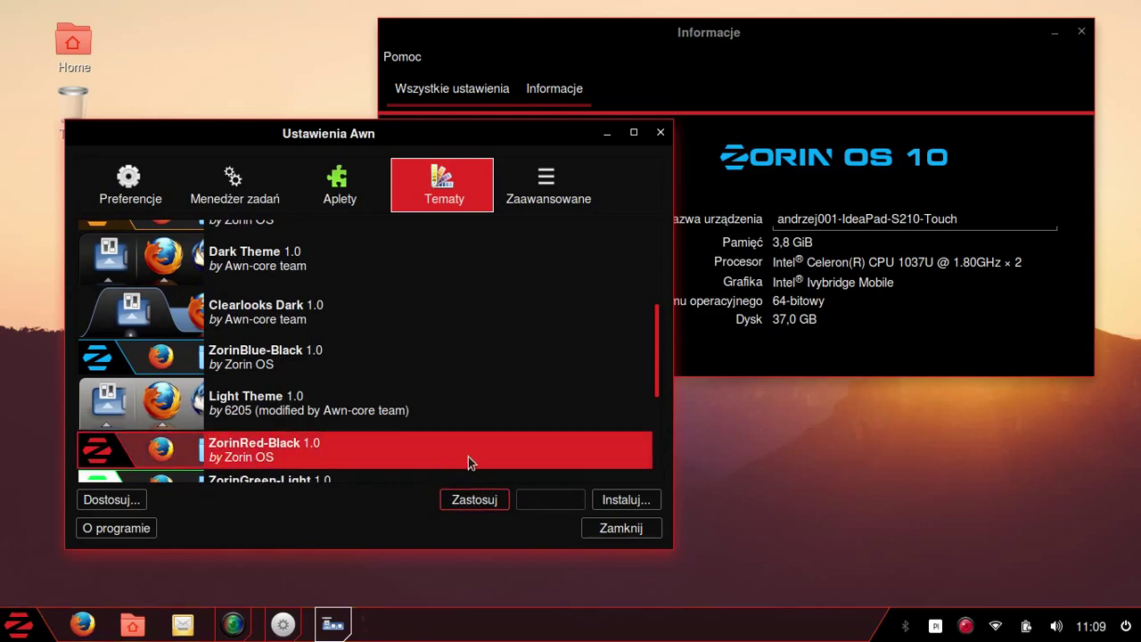
scroll(570, 383, "down", 1)
- View the Zaawansowane page of the dock settings, then close both the dock settings and the Informacje window
left_click(539, 196)
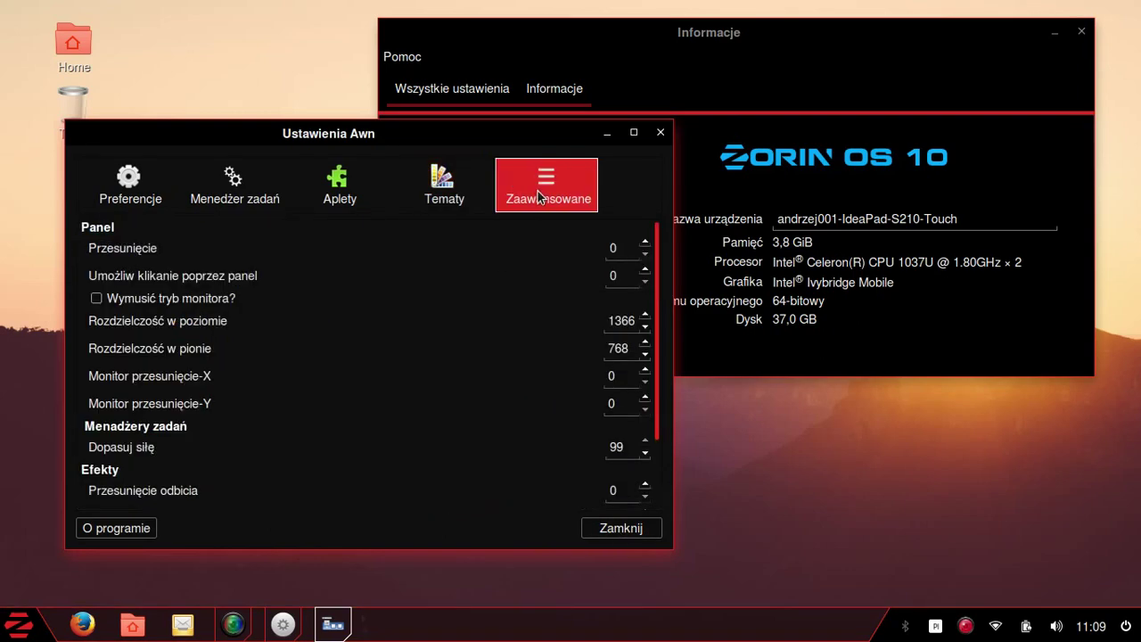
left_click(613, 532)
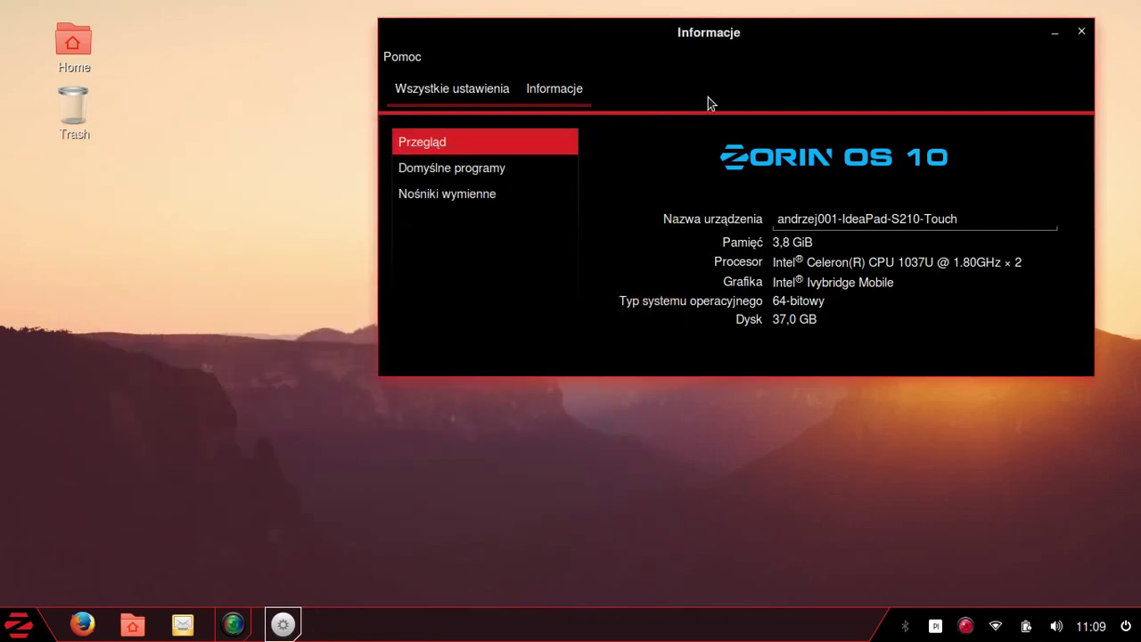
left_click(1079, 34)
- Browse the Wine and Narzędzia systemowe categories of the Zorin Menu and open Monitor systemu
left_click(17, 611)
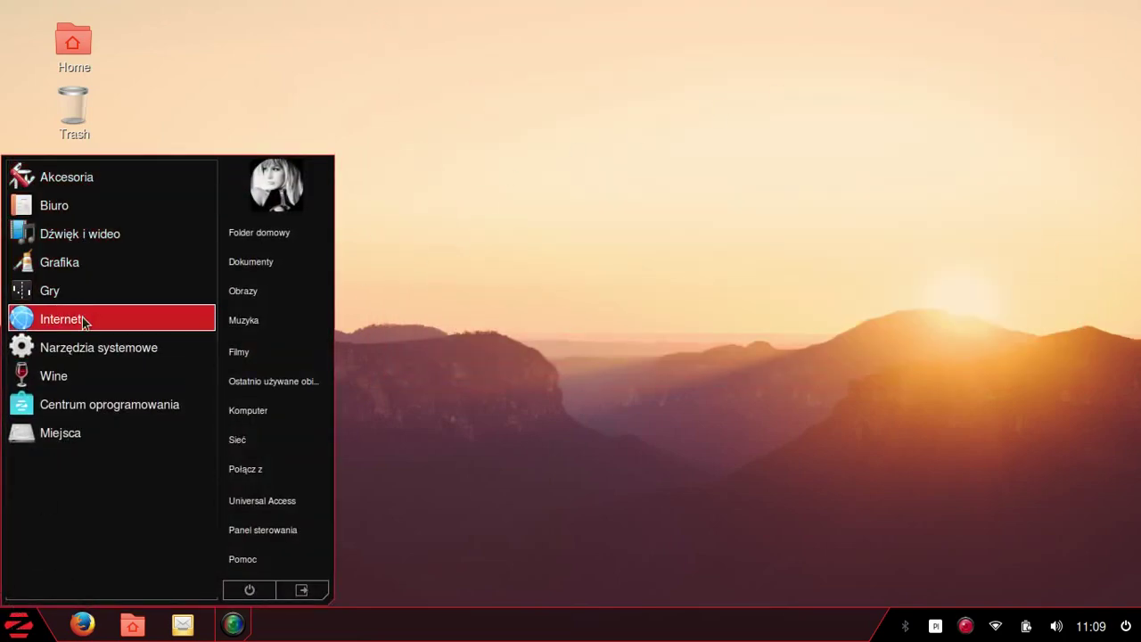
left_click(81, 383)
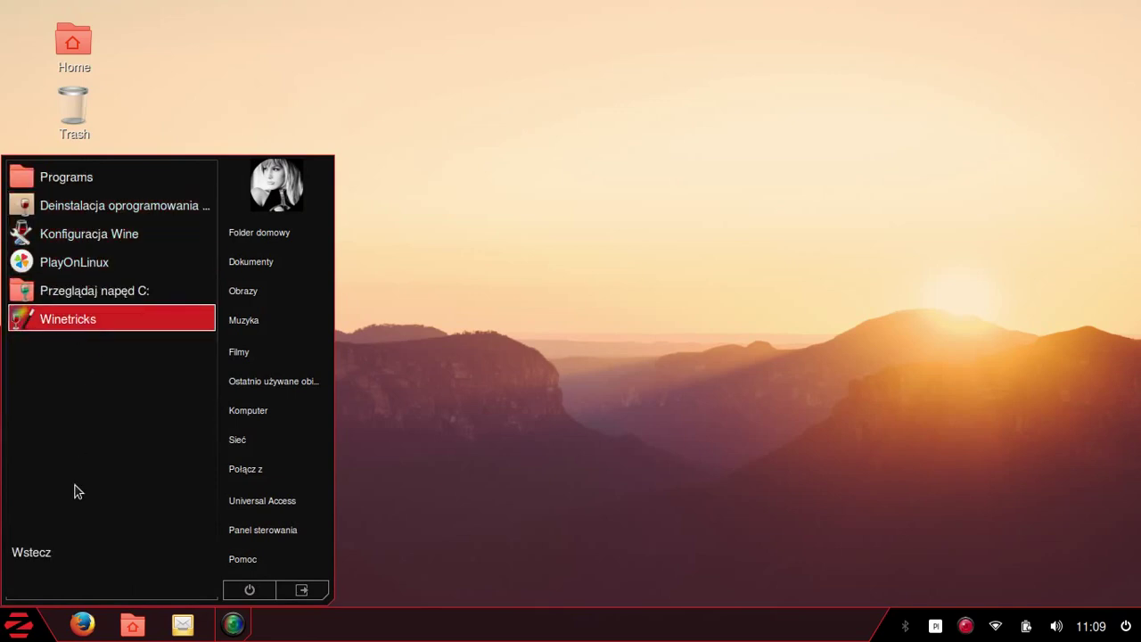
left_click(60, 557)
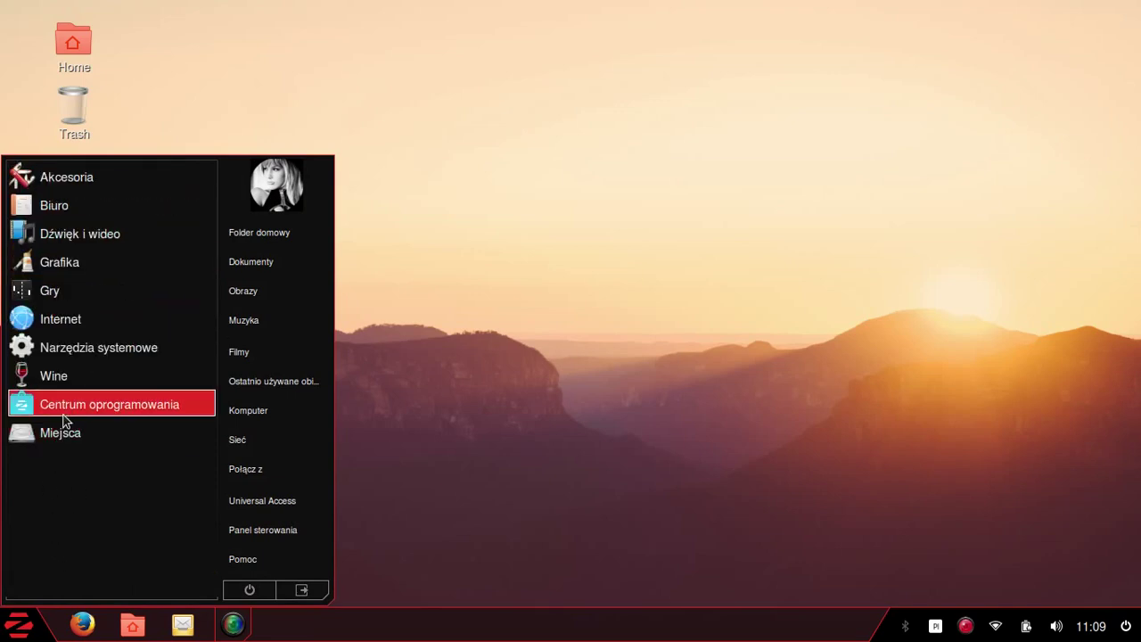
left_click(68, 349)
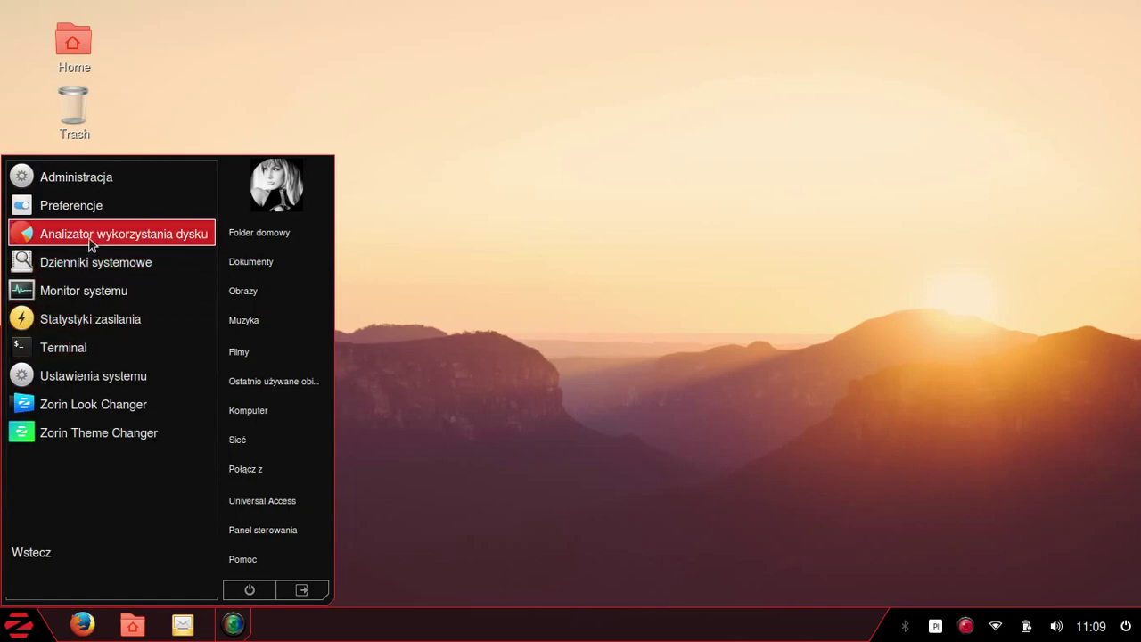
left_click(96, 294)
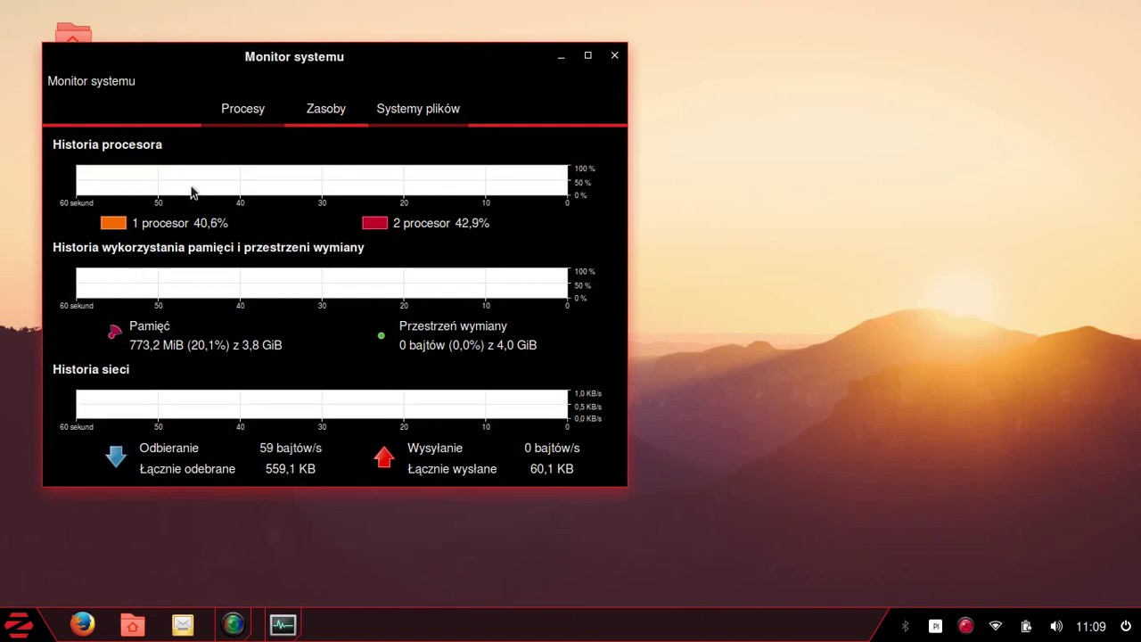
- View the Systemy plików page of Monitor systemu, slightly narrow the Urządzenie column, and close the monitor
left_click(396, 109)
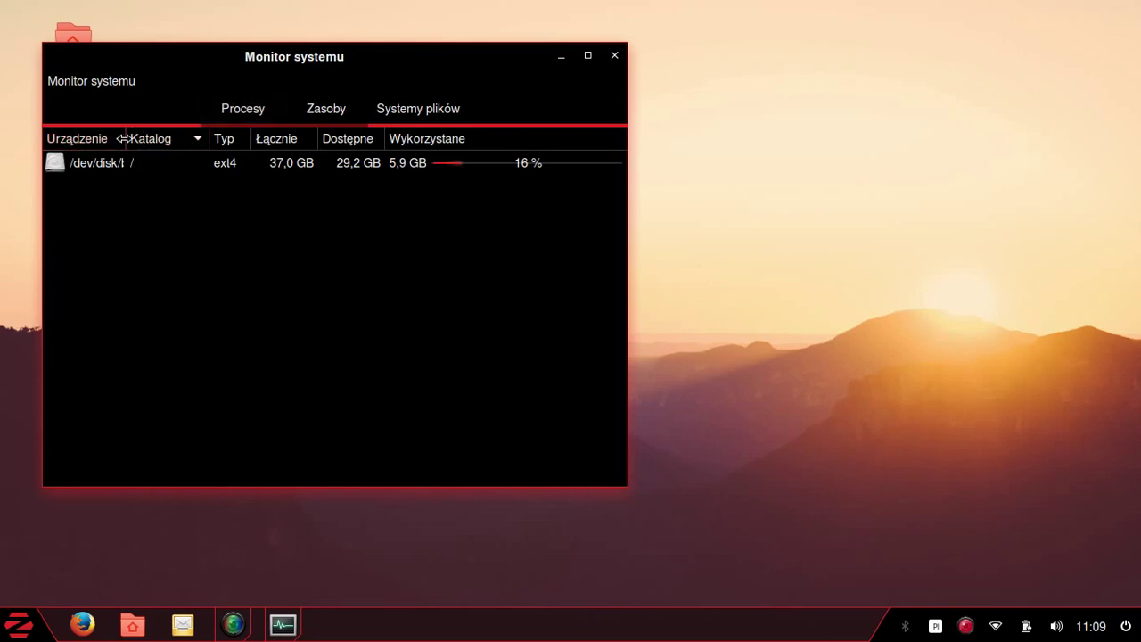
mouse_move(123, 138)
left_mouse_down()
mouse_move(229, 139)
mouse_move(121, 142)
left_mouse_up()
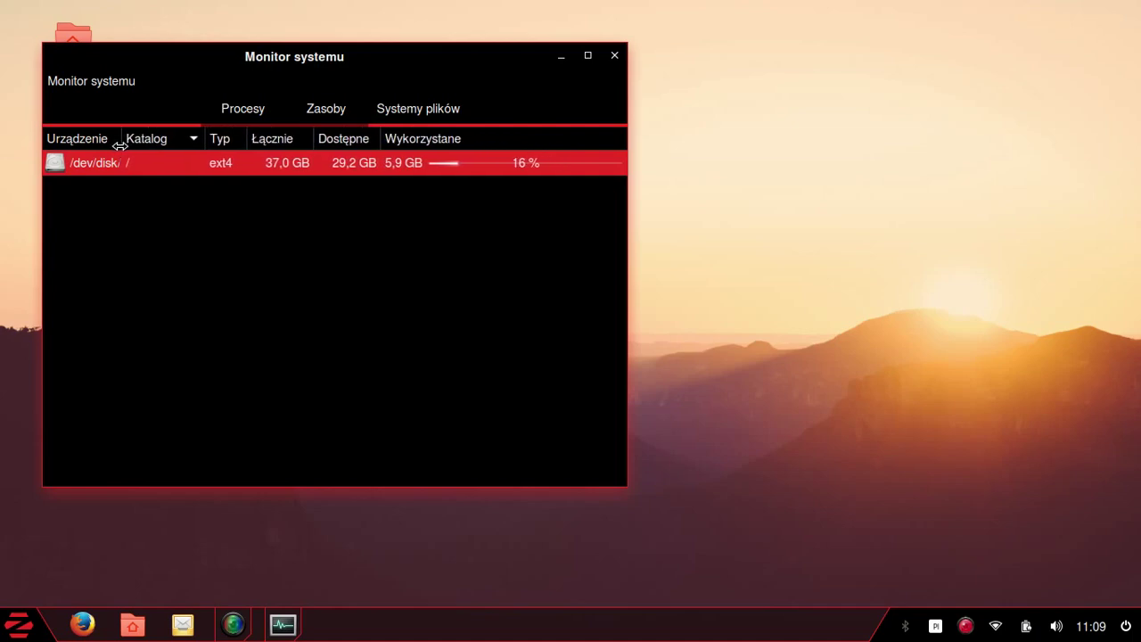
left_click(613, 56)
- Switch to the SimpleScreenRecorder window
mouse_move(230, 626)
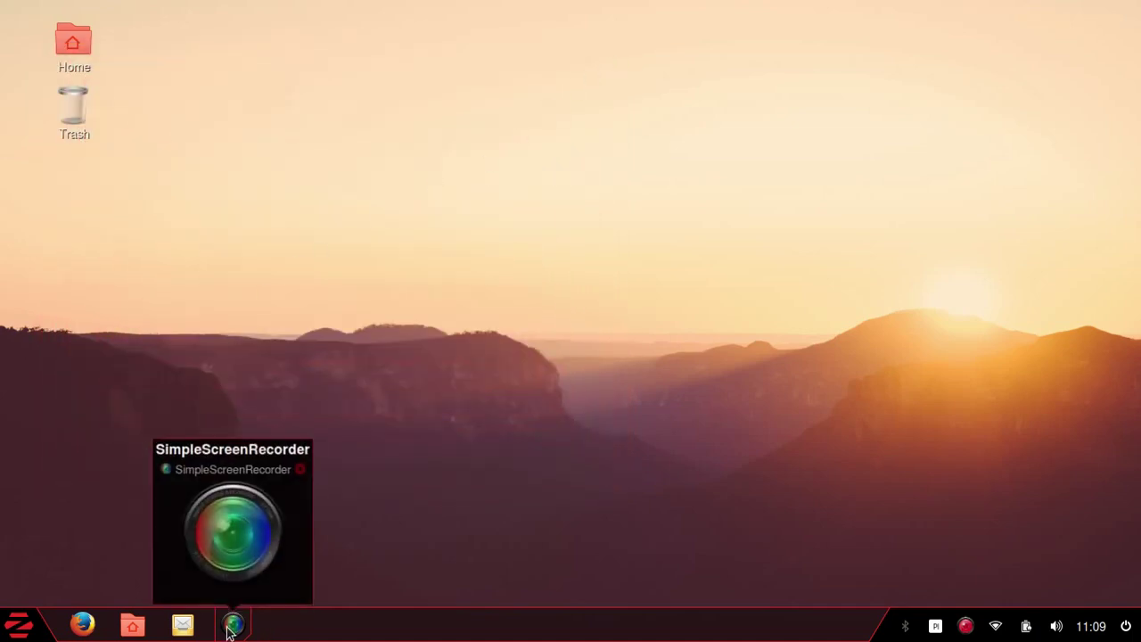
left_click(230, 626)
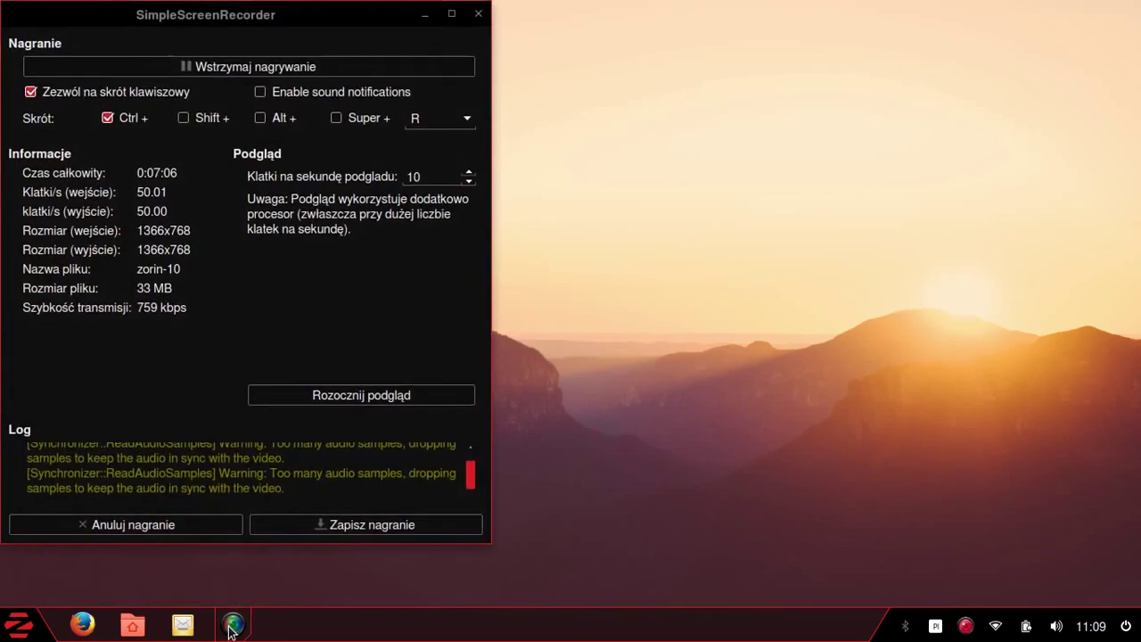